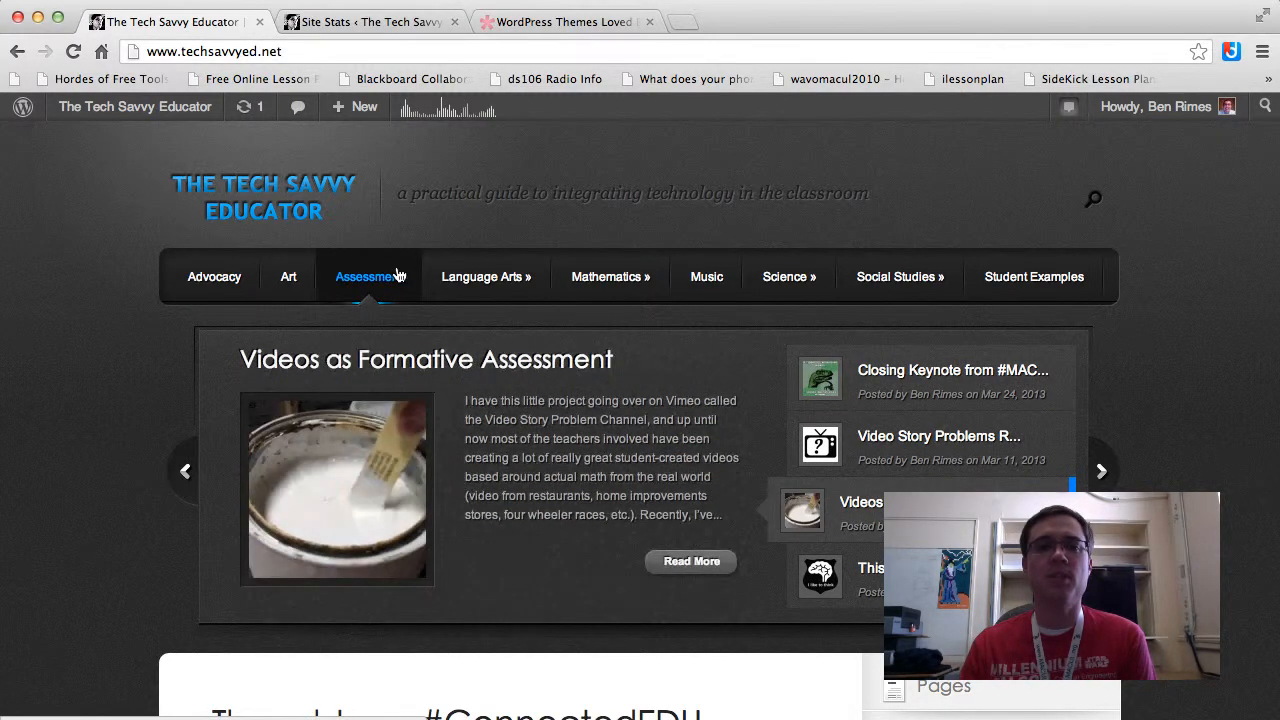
Switch from the public site to its admin area and open the management page for post categories.
{"action": "mouse_move", "coordinate": [479, 282]}
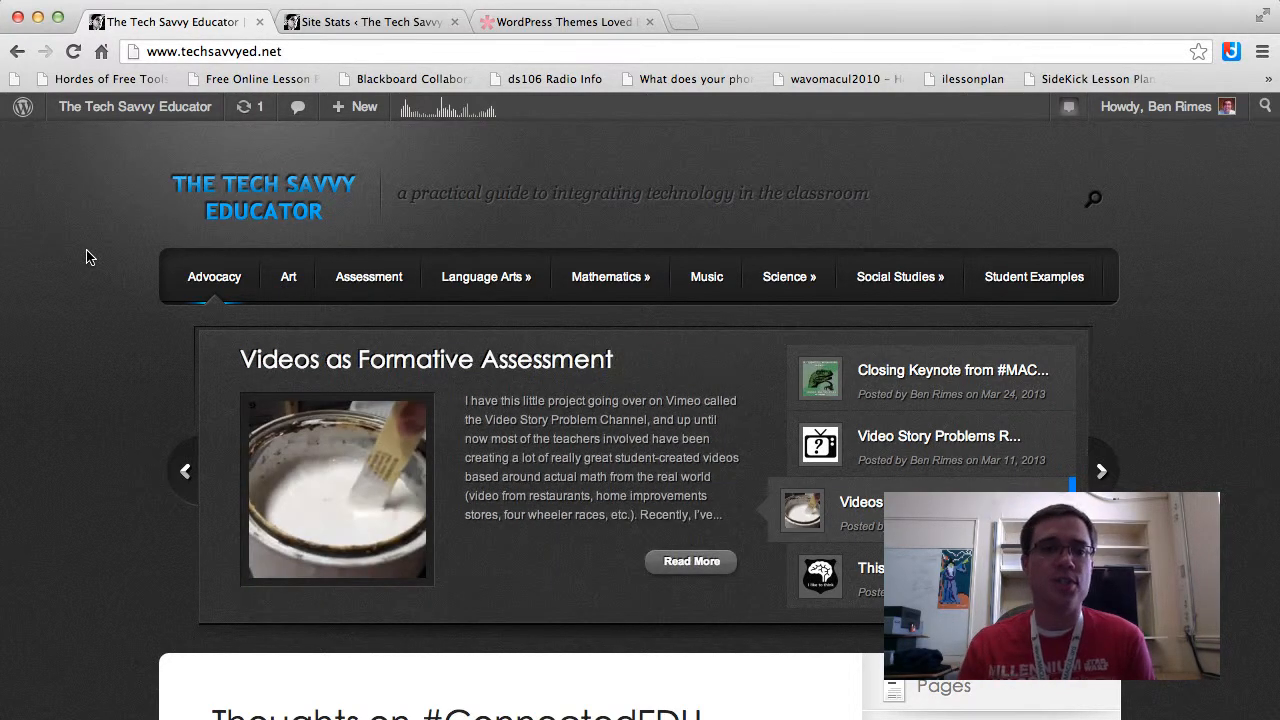
{"action": "left_click", "coordinate": [316, 22]}
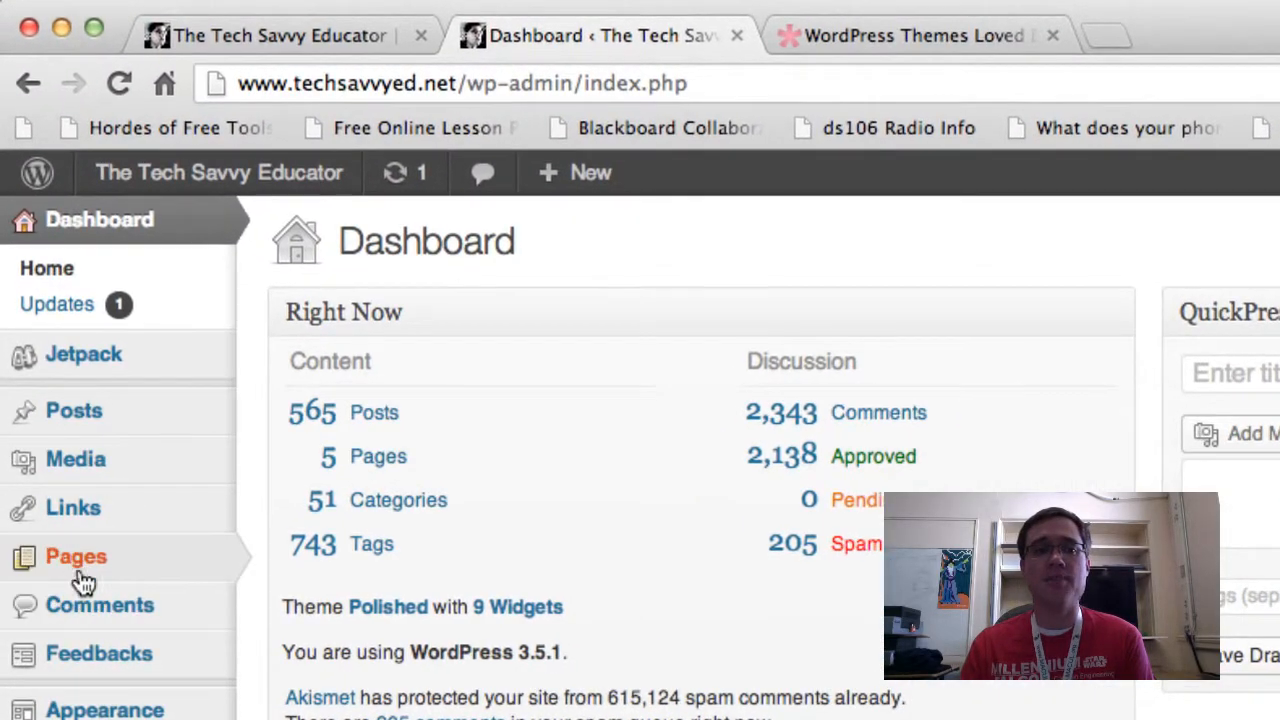
{"action": "left_click", "coordinate": [82, 422]}
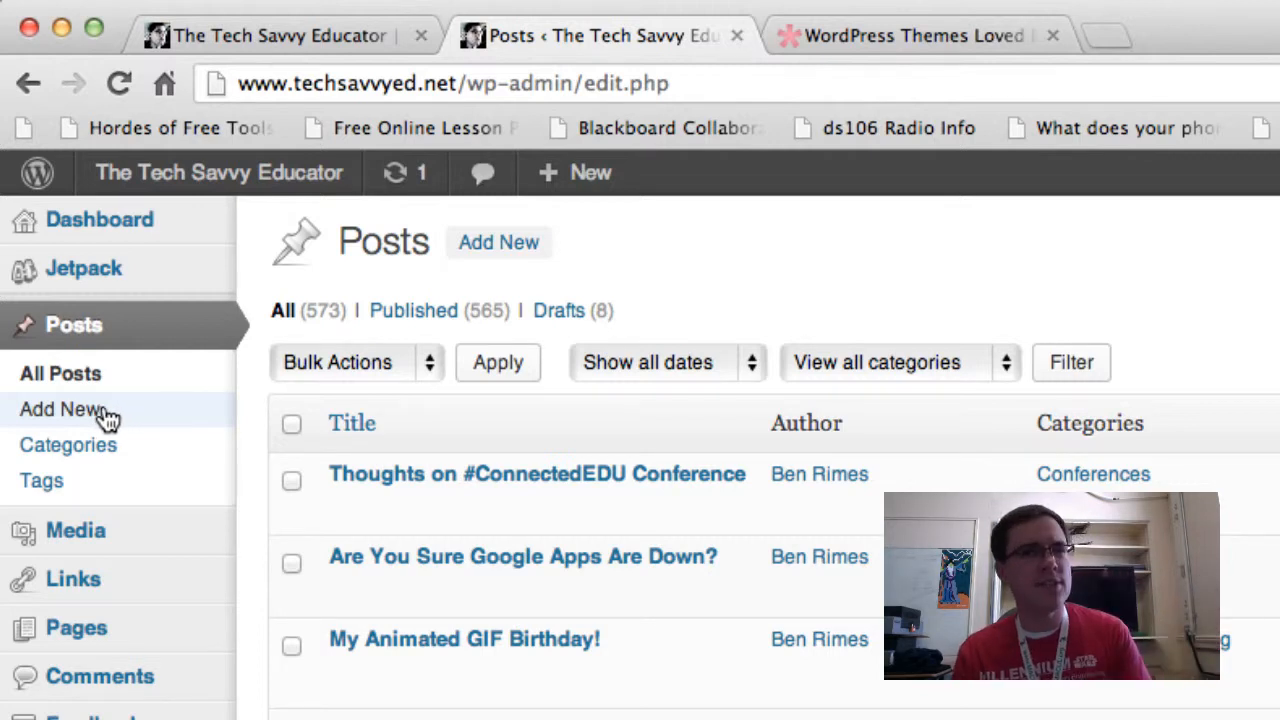
{"action": "left_click", "coordinate": [68, 459]}
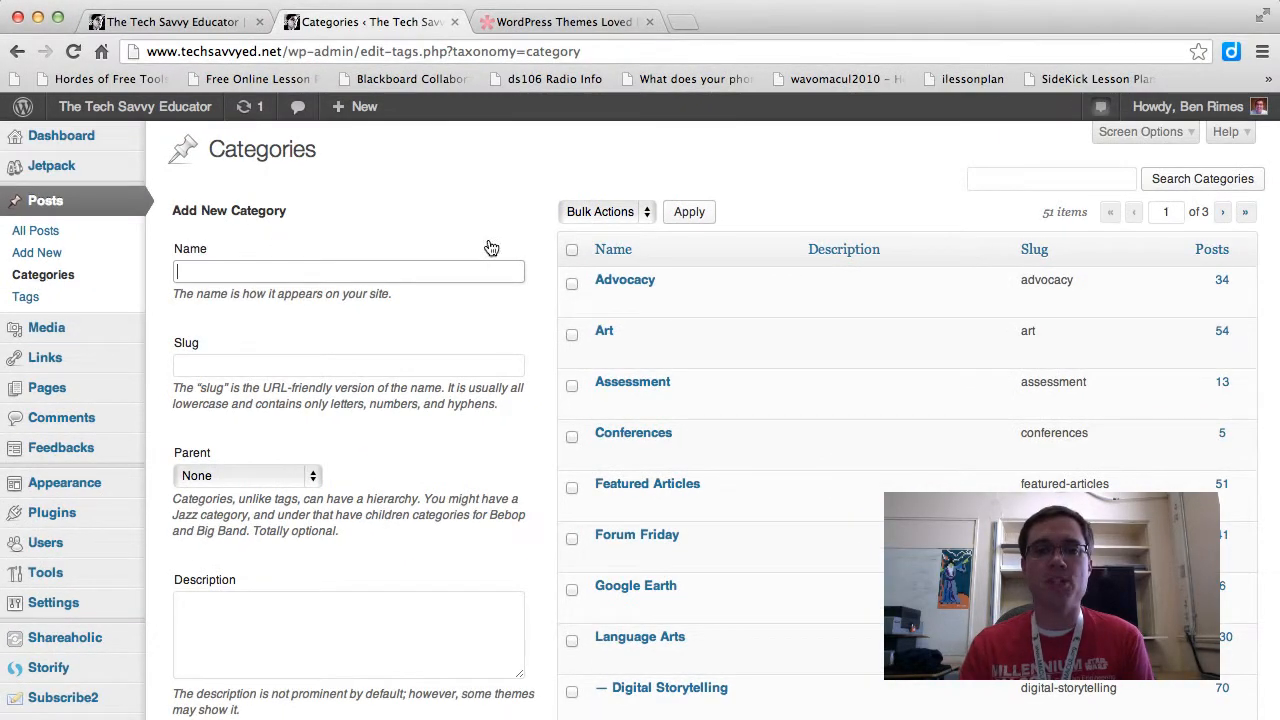
Enter Physical Education as the name of the new category.
{"action": "scroll", "coordinate": [720, 297], "scroll_direction": "down", "scroll_amount": 1}
{"action": "scroll", "coordinate": [720, 297], "scroll_direction": "up", "scroll_amount": 1}
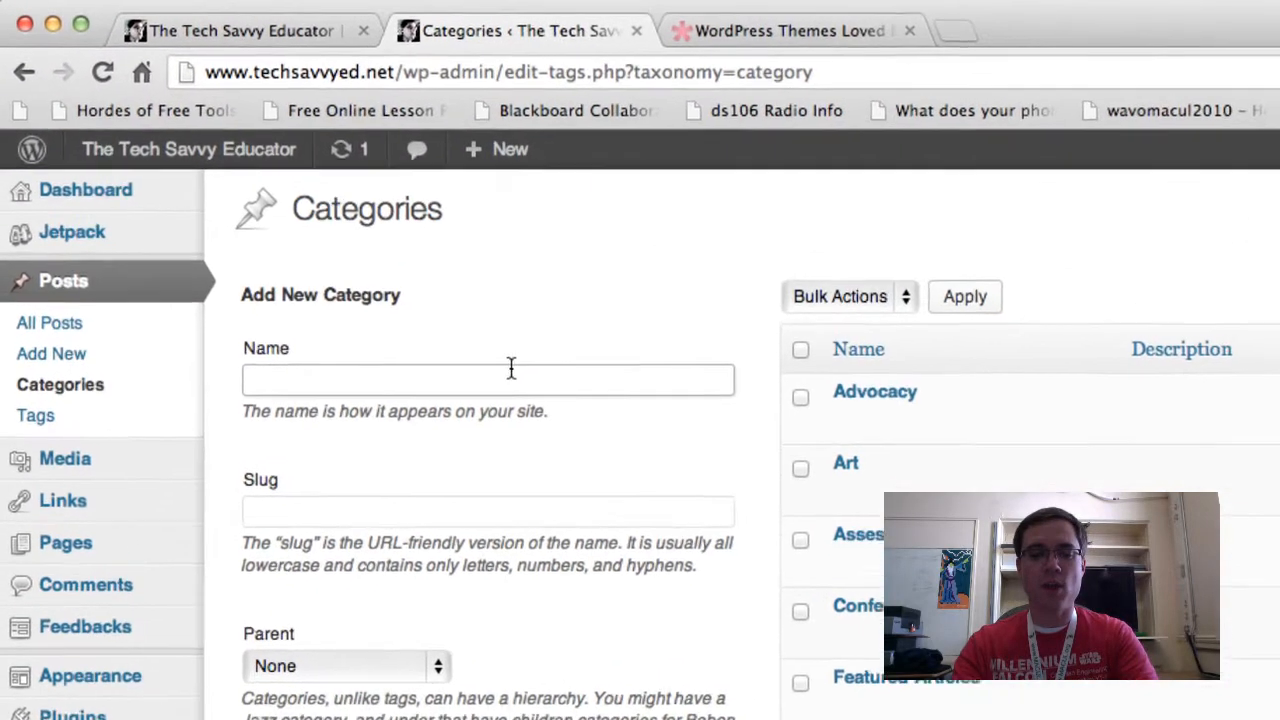
{"action": "type", "text": "Ph"}
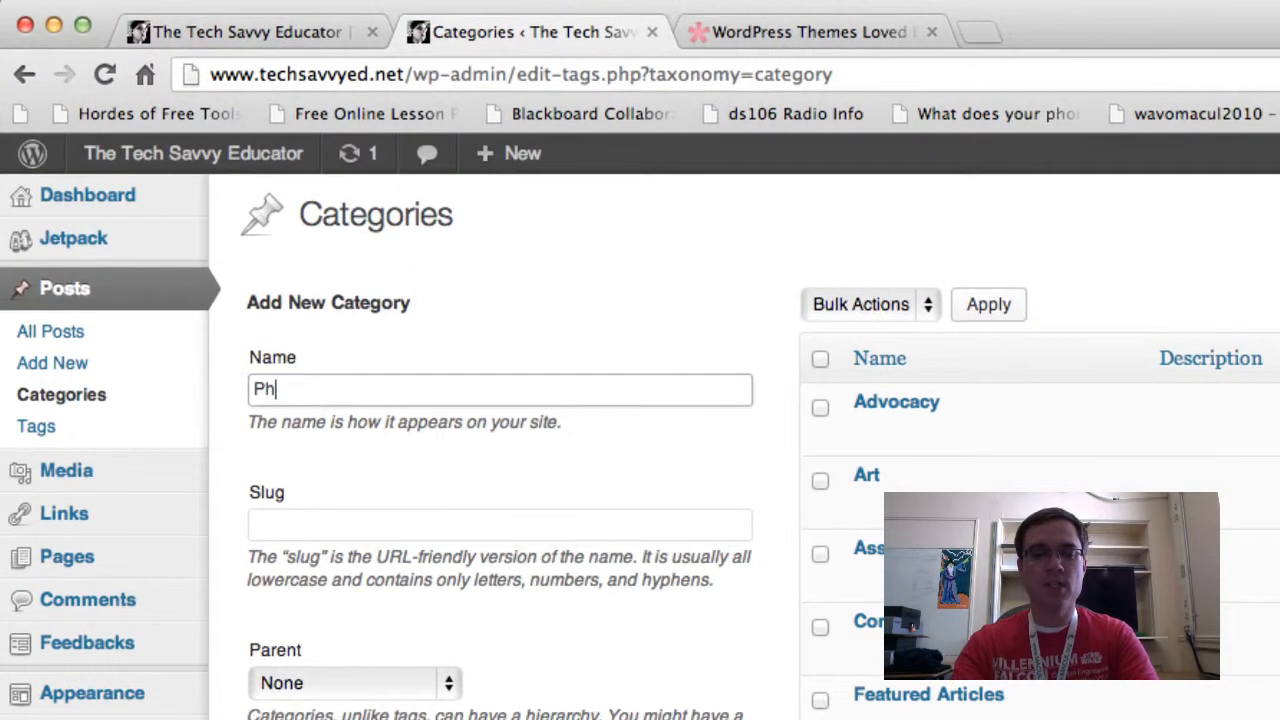
{"action": "type", "text": "ysical Education"}
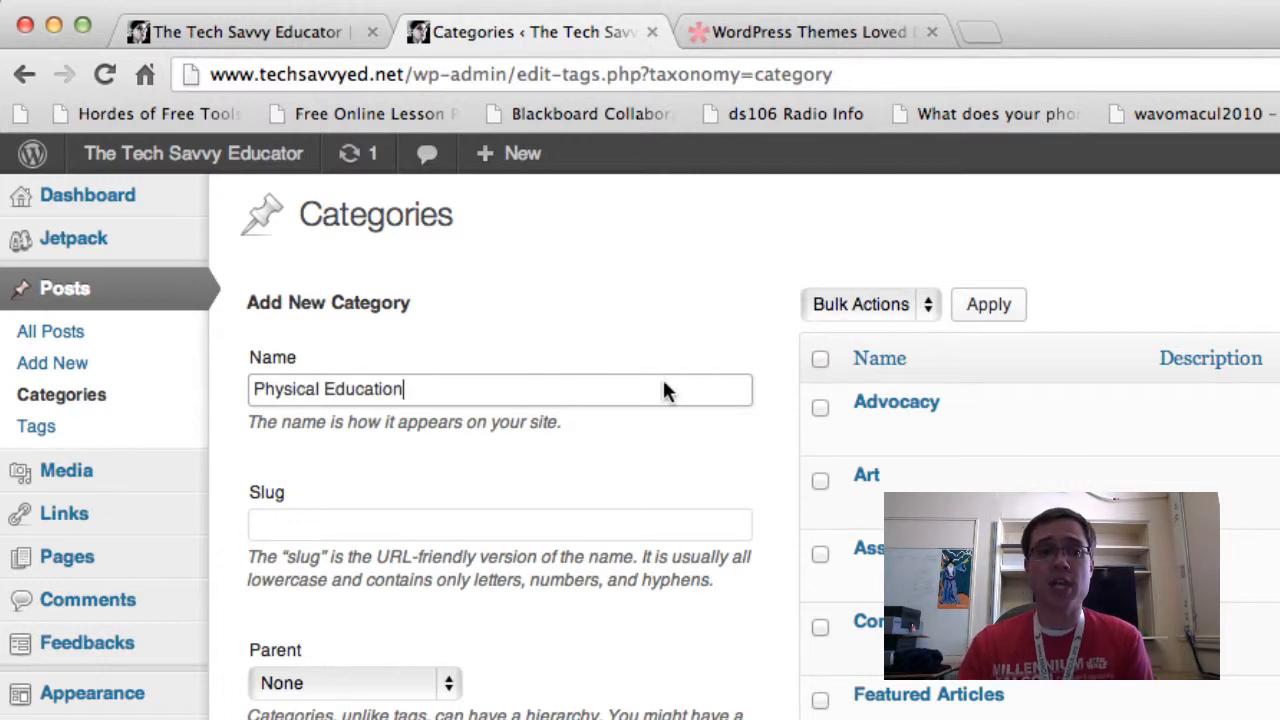
{"action": "scroll", "coordinate": [593, 470], "scroll_direction": "down", "scroll_amount": 3}
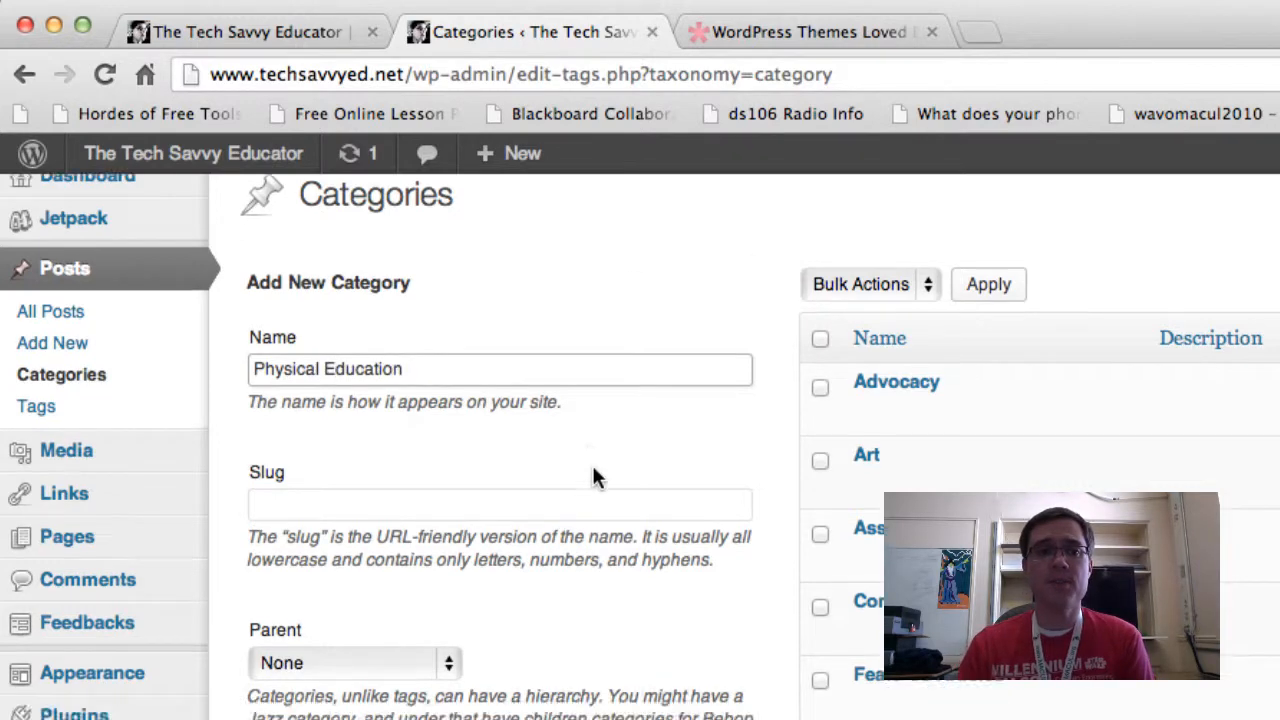
{"action": "left_click", "coordinate": [446, 357]}
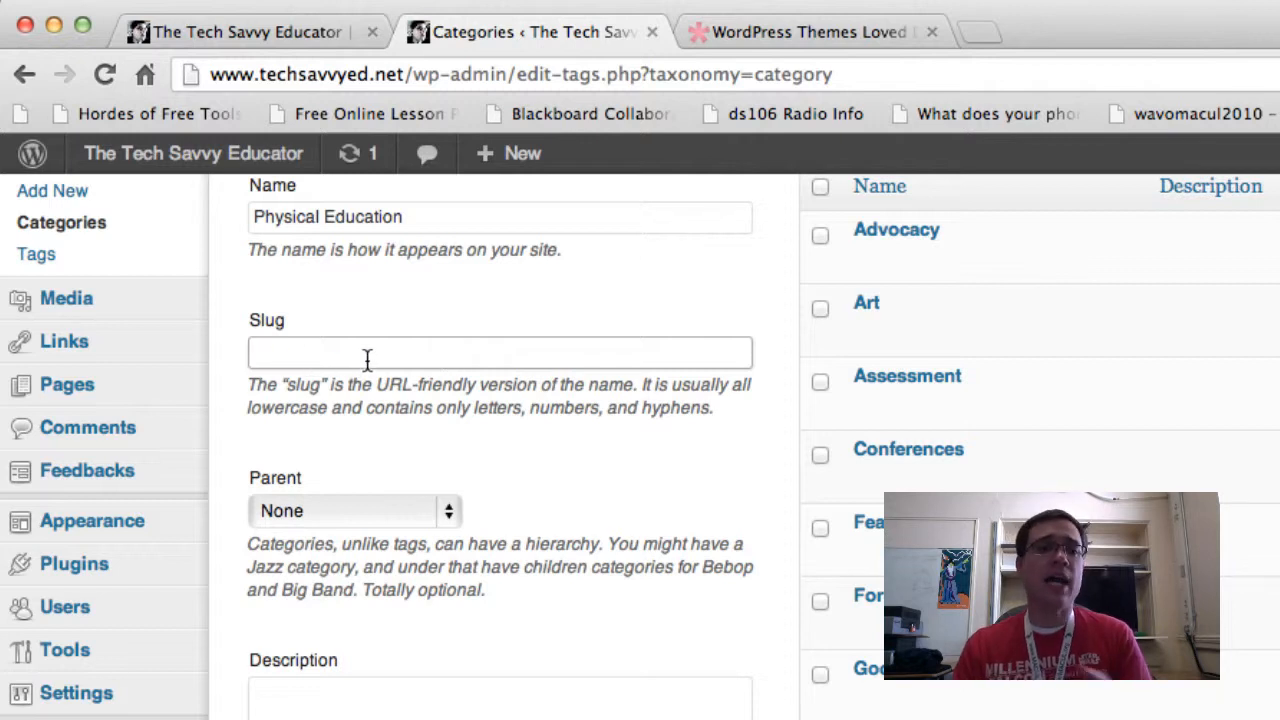
{"action": "scroll", "coordinate": [367, 362], "scroll_direction": "up", "scroll_amount": 1}
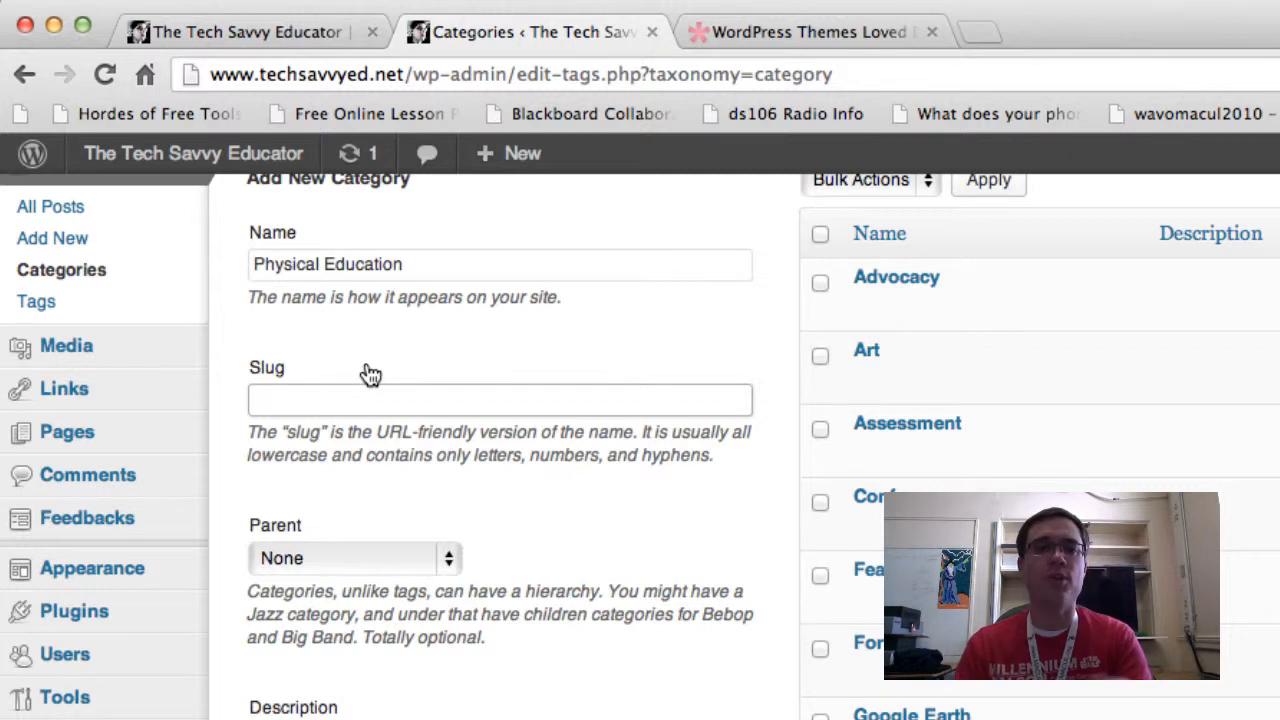
{"action": "type", "text": "physed"}
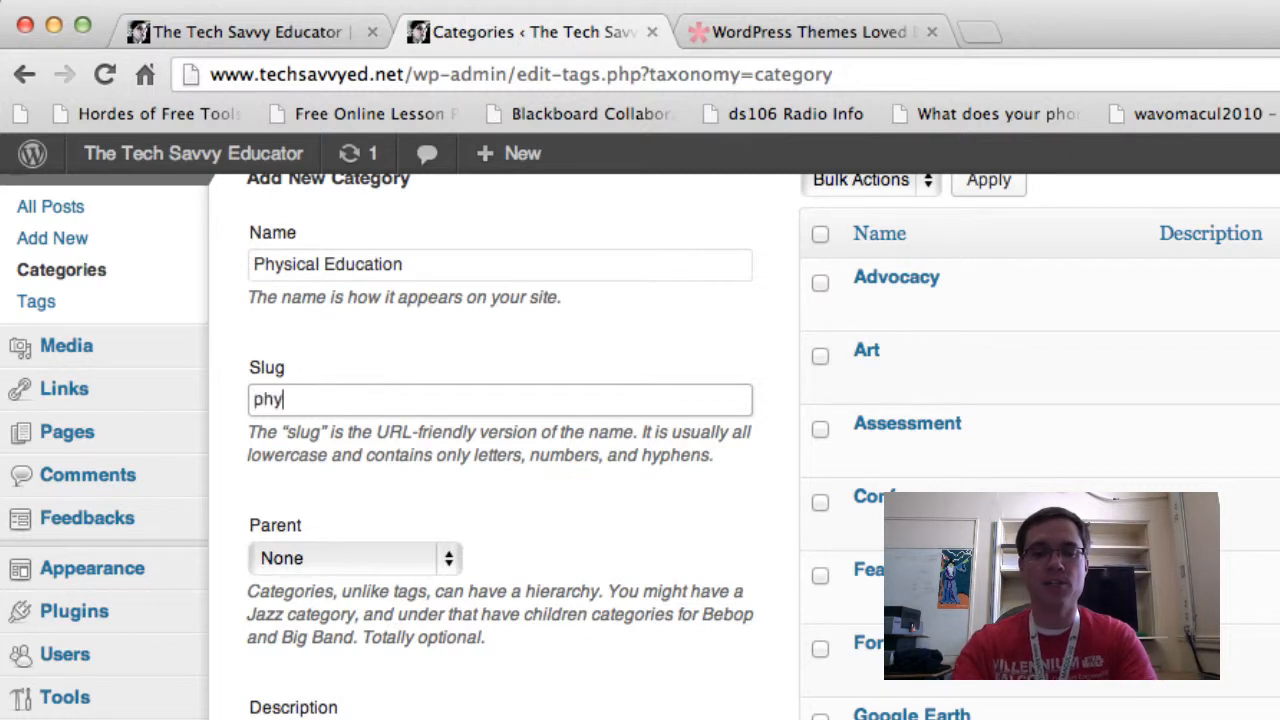
{"action": "key", "text": "BackSpace"}
{"action": "key", "text": "BackSpace"}
{"action": "type", "text": "-e"}
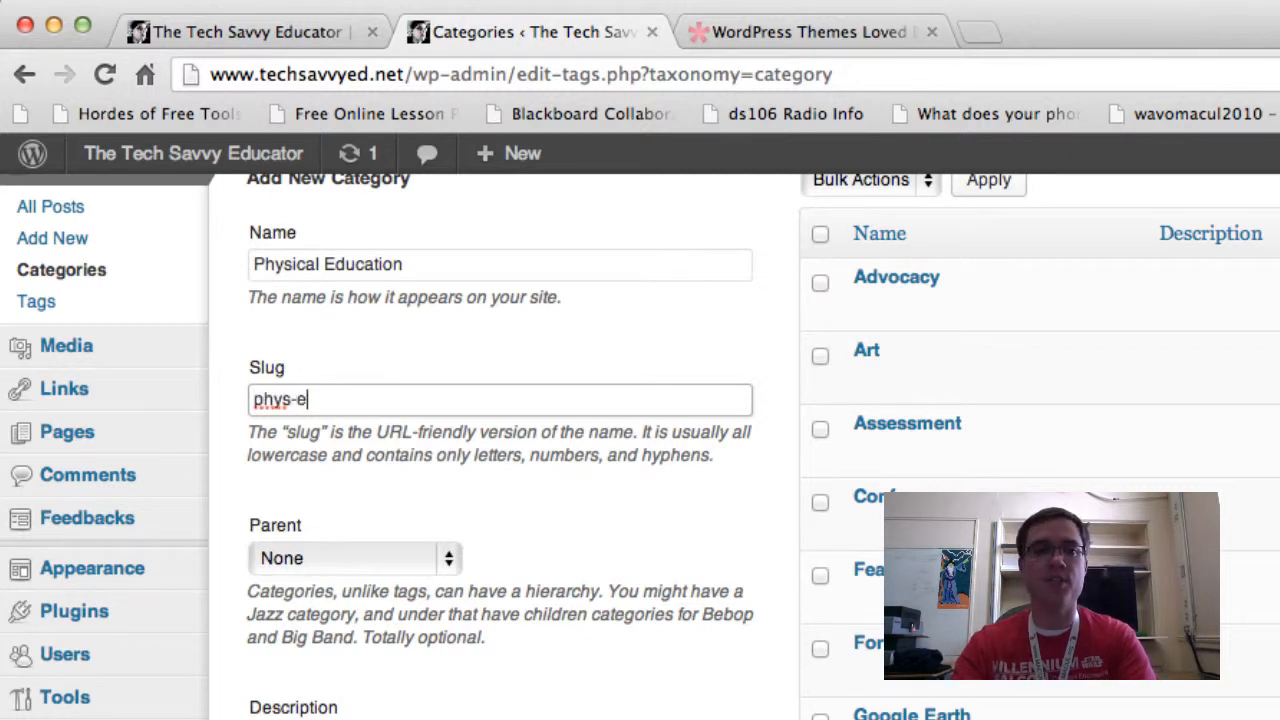
{"action": "type", "text": "d"}
{"action": "key", "text": "BackSpace"}
{"action": "key", "text": "BackSpace"}
{"action": "key", "text": "BackSpace"}
{"action": "key", "text": "BackSpace"}
{"action": "key", "text": "BackSpace"}
{"action": "key", "text": "BackSpace"}
{"action": "key", "text": "BackSpace"}
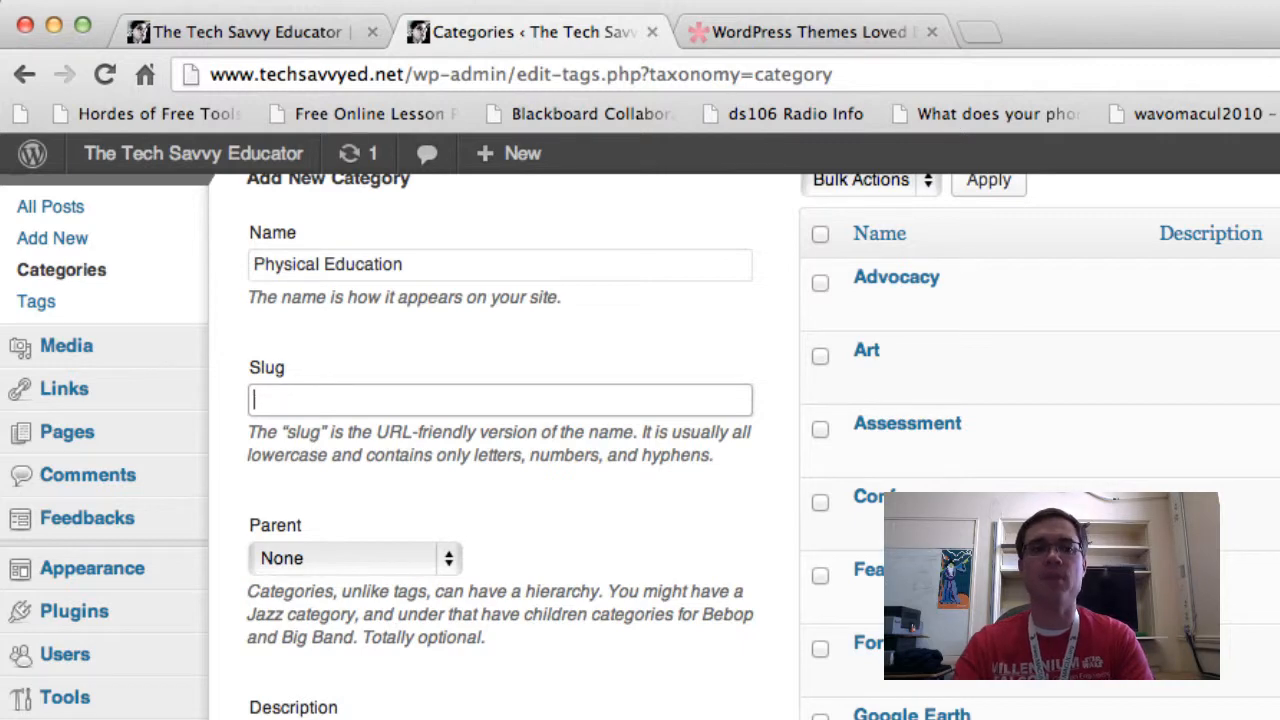
Add the new category with the slug and description left blank and the parent set to None.
{"action": "scroll", "coordinate": [472, 409], "scroll_direction": "down", "scroll_amount": 5}
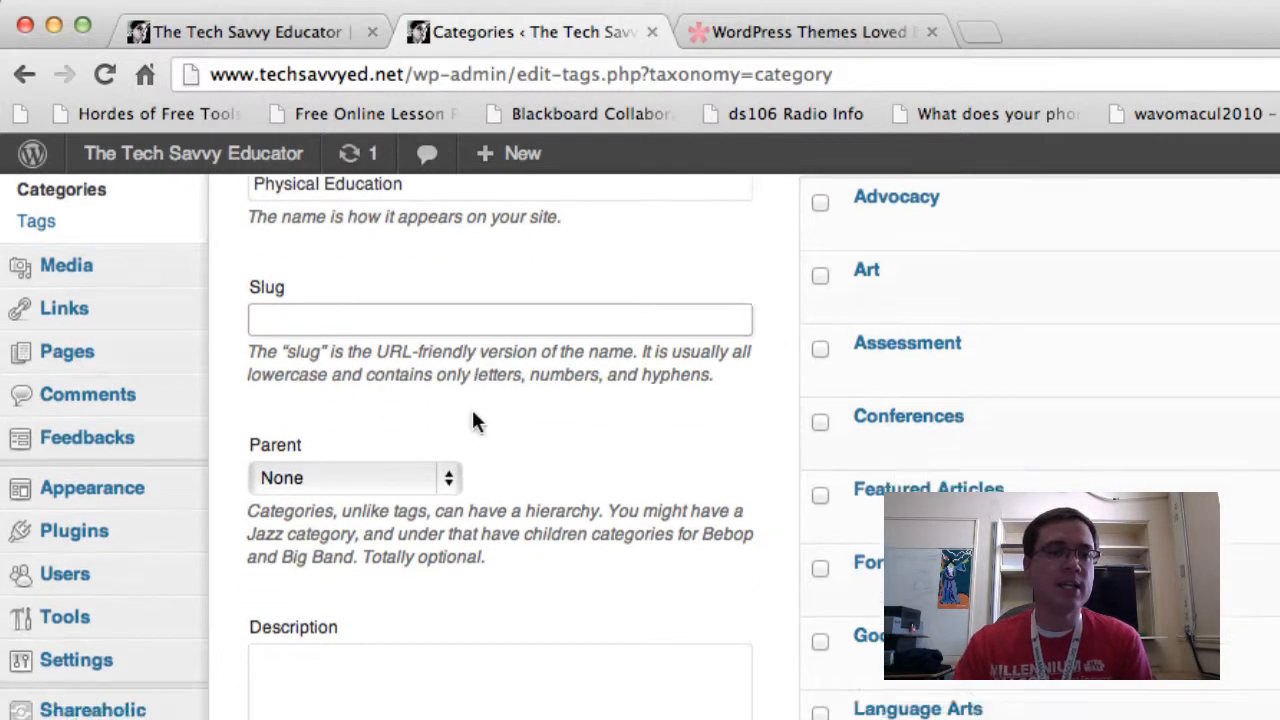
{"action": "left_click", "coordinate": [403, 384]}
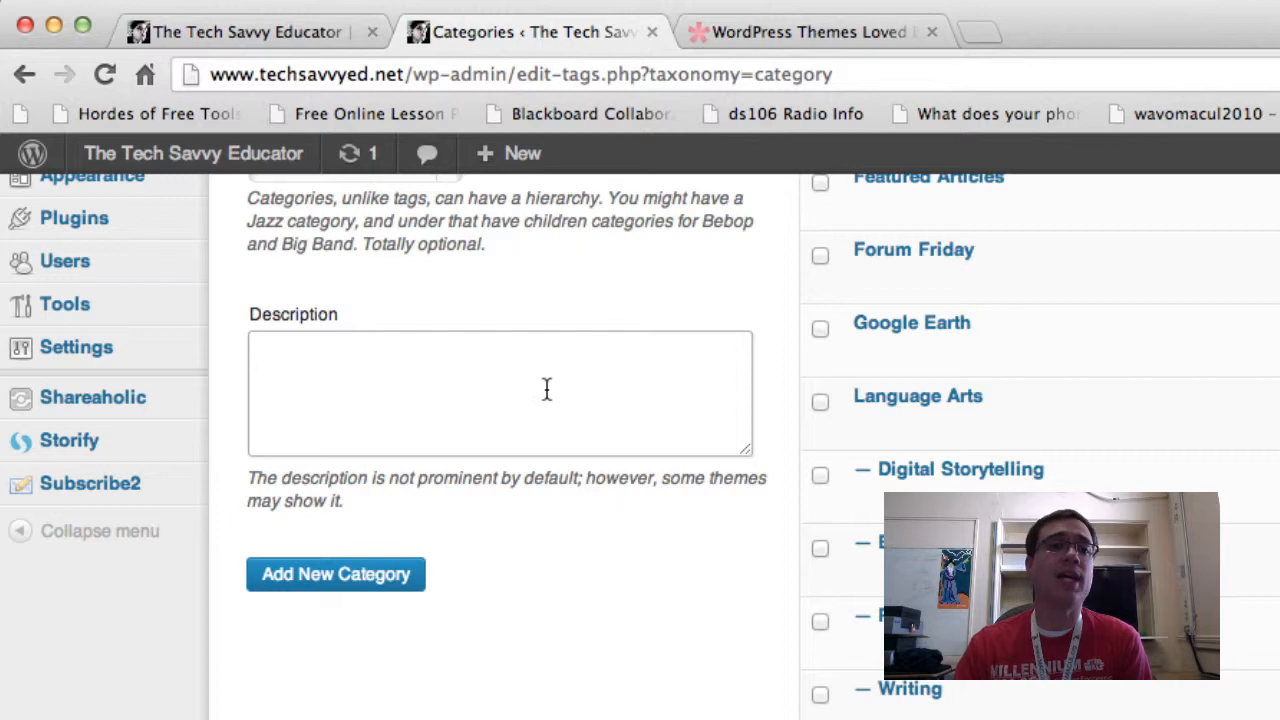
{"action": "scroll", "coordinate": [545, 395], "scroll_direction": "up", "scroll_amount": 2}
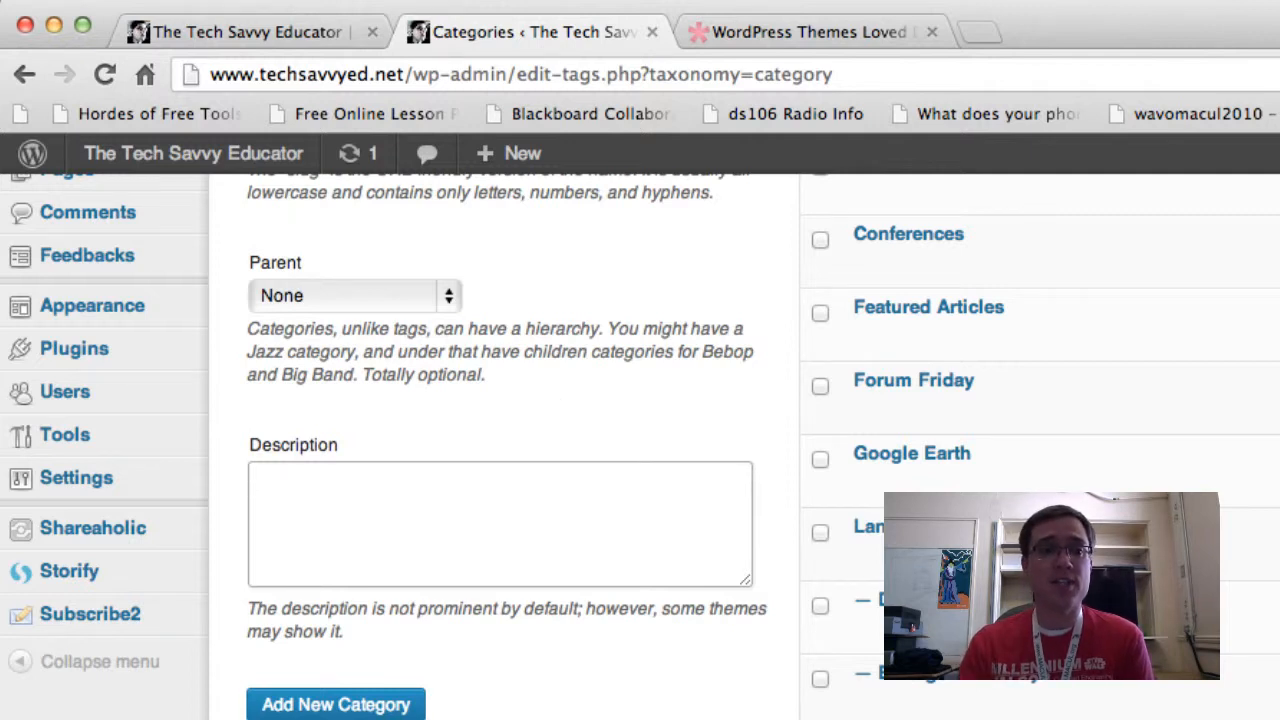
{"action": "left_click_drag", "start_coordinate": [342, 630], "coordinate": [661, 608]}
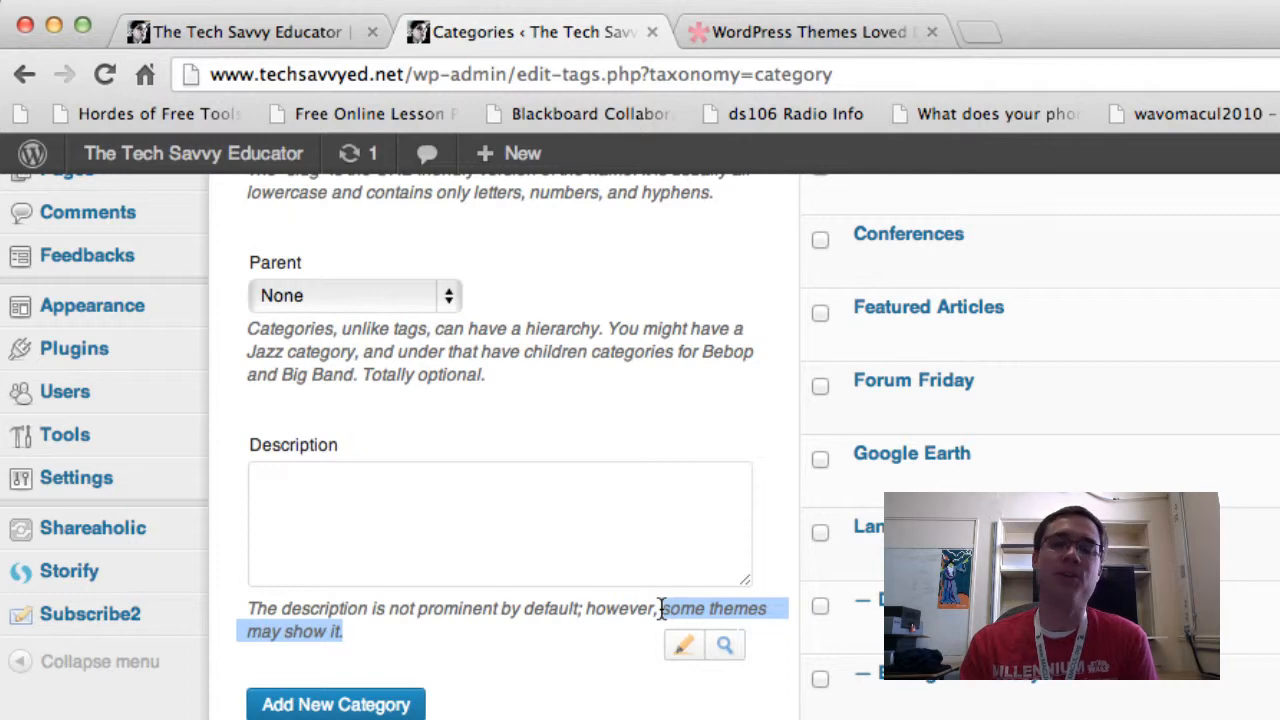
{"action": "left_click", "coordinate": [660, 608]}
{"action": "scroll", "coordinate": [493, 608], "scroll_direction": "up", "scroll_amount": 5}
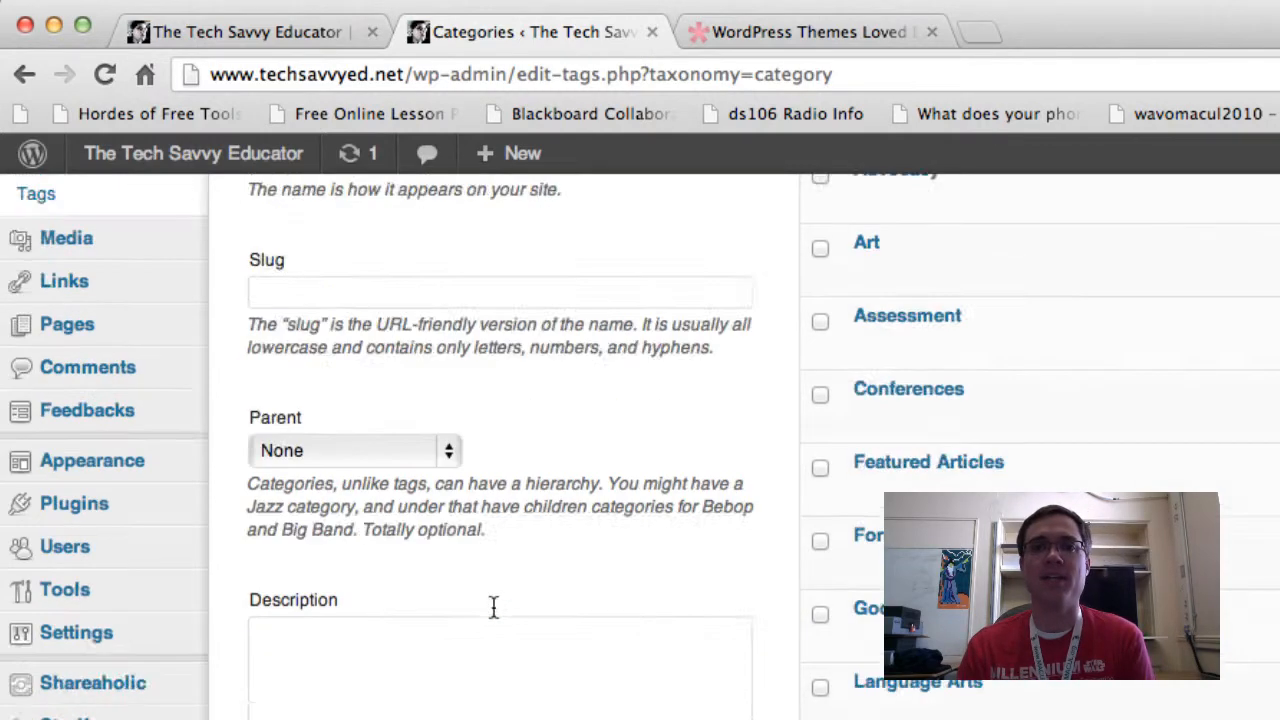
{"action": "scroll", "coordinate": [492, 615], "scroll_direction": "down", "scroll_amount": 5}
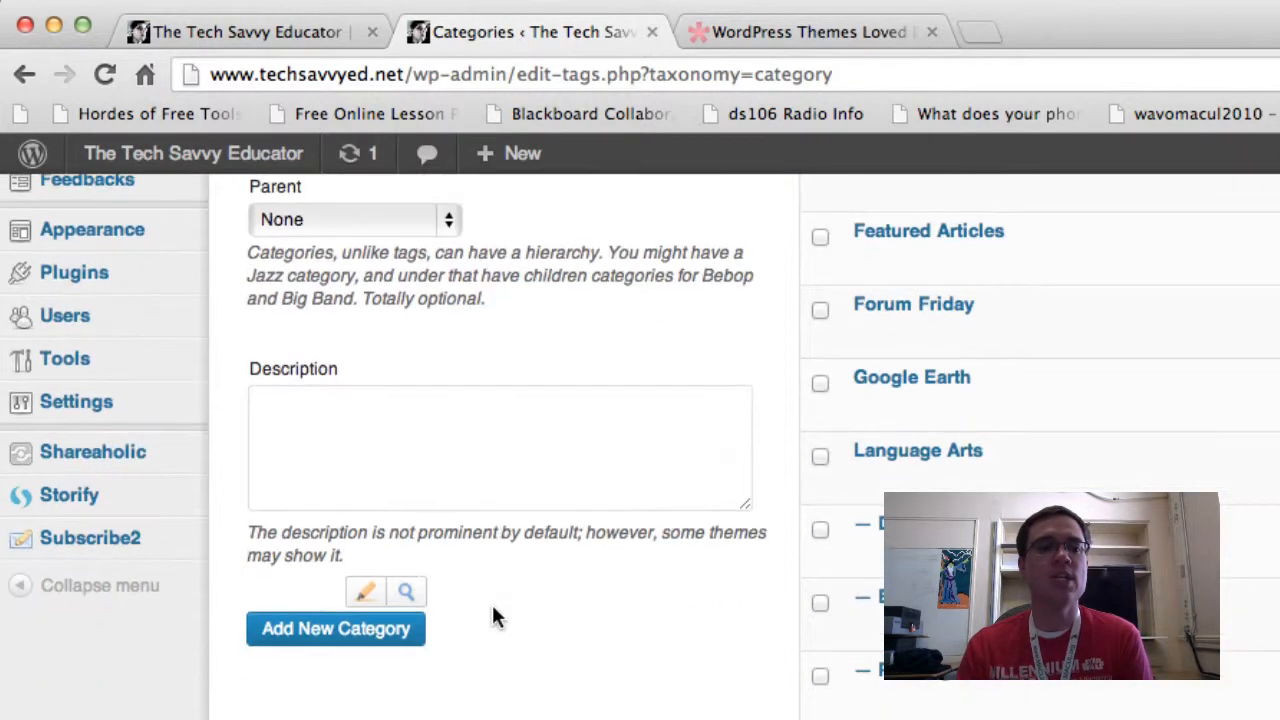
{"action": "left_click", "coordinate": [343, 645]}
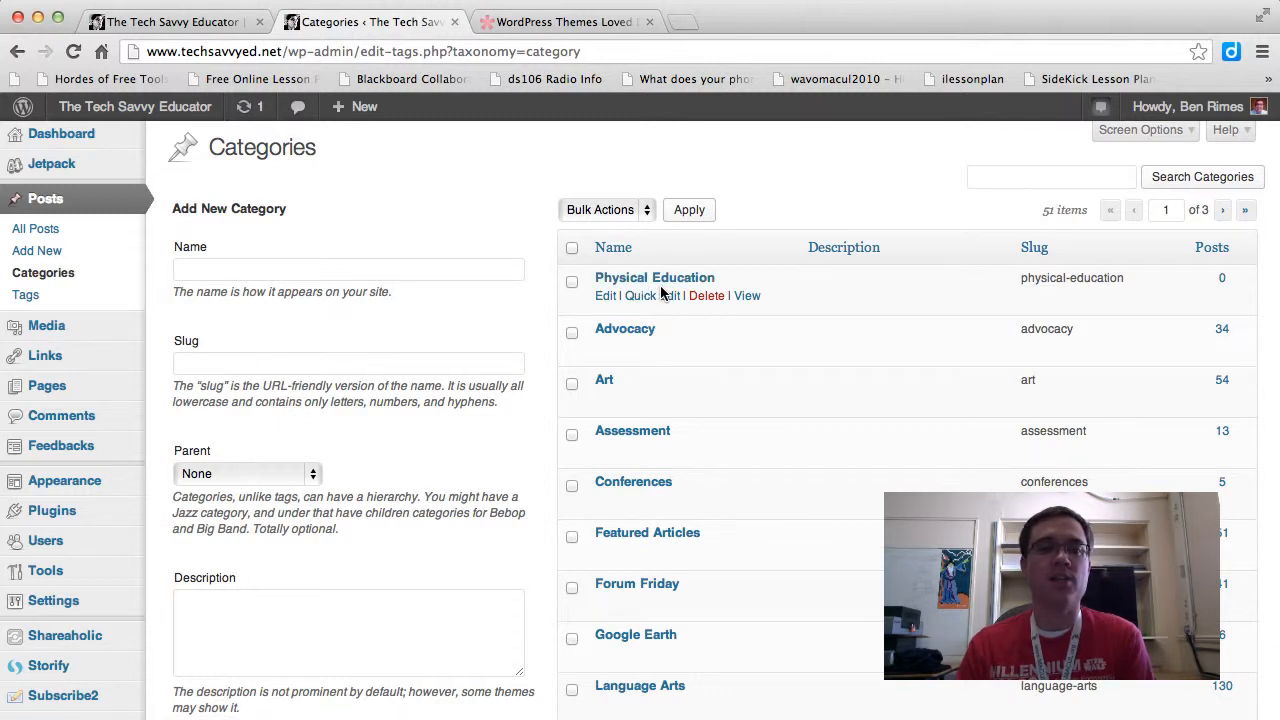
Examine the available parent categories and the hierarchy of subcategories in the category list without choosing a parent.
{"action": "left_click", "coordinate": [322, 470]}
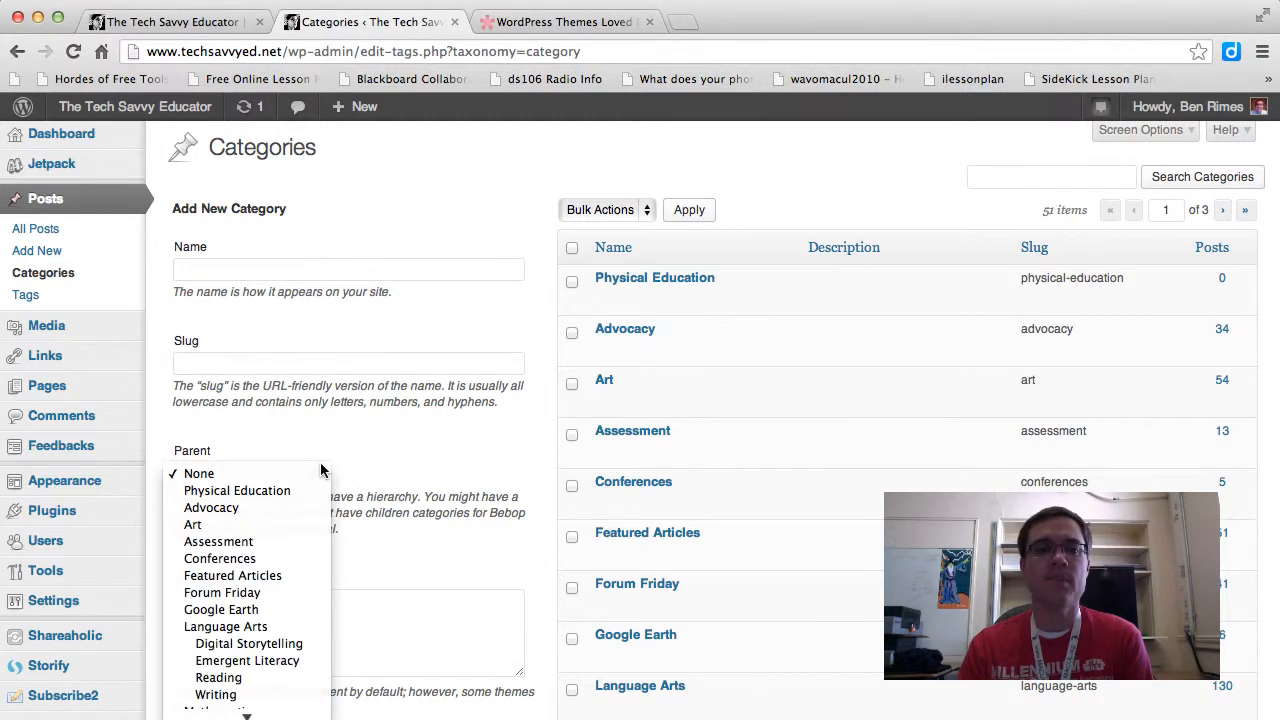
{"action": "left_click", "coordinate": [372, 445]}
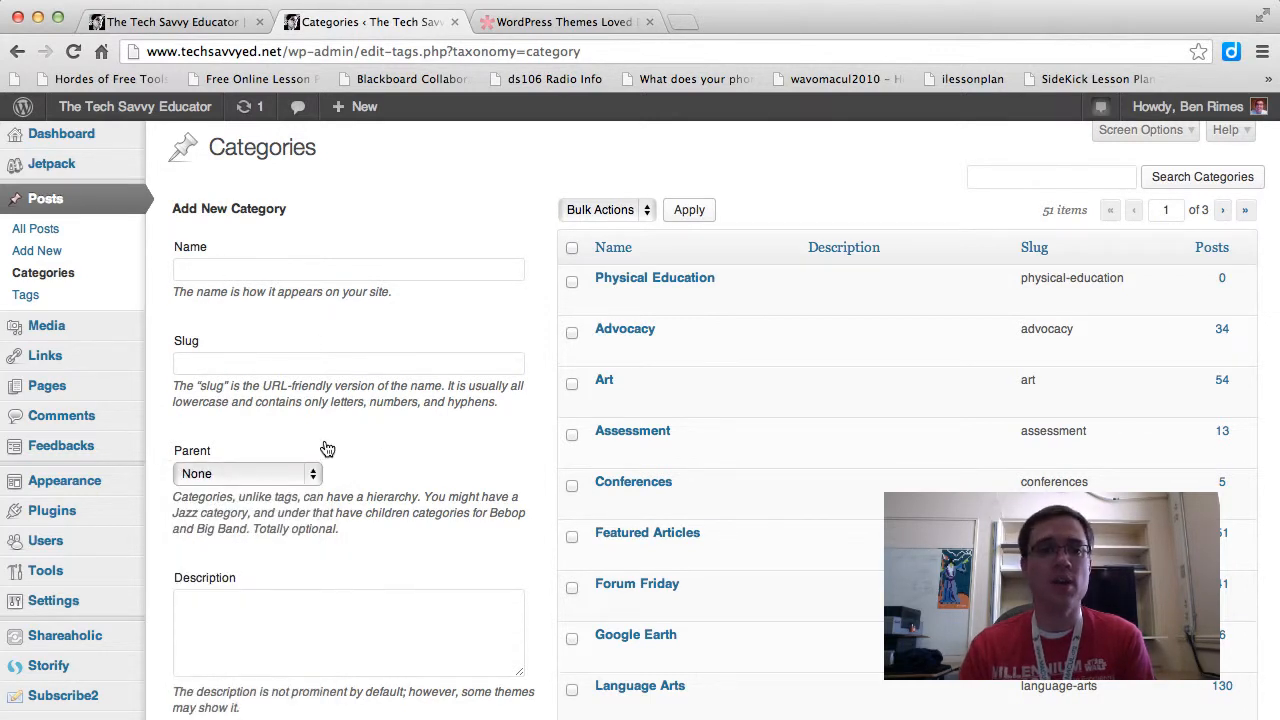
{"action": "left_click", "coordinate": [315, 475]}
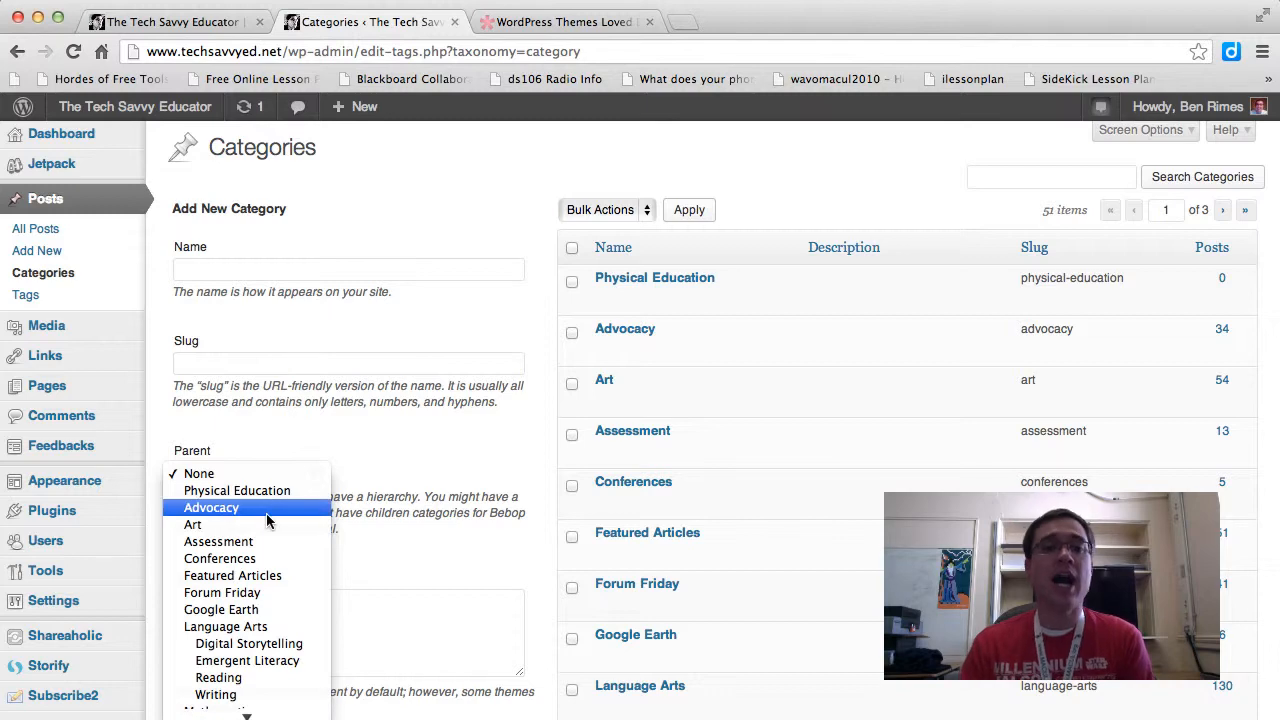
{"action": "scroll", "coordinate": [246, 573], "scroll_direction": "down", "scroll_amount": 5}
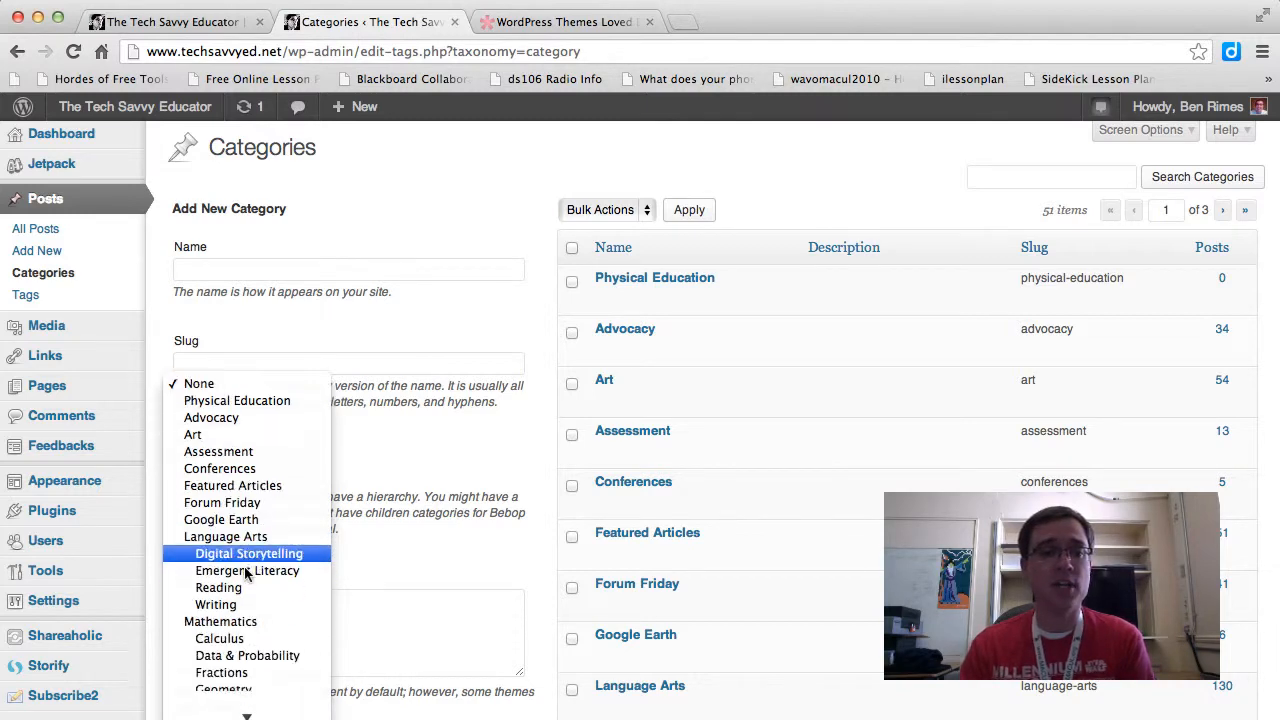
{"action": "scroll", "coordinate": [246, 573], "scroll_direction": "down", "scroll_amount": 6}
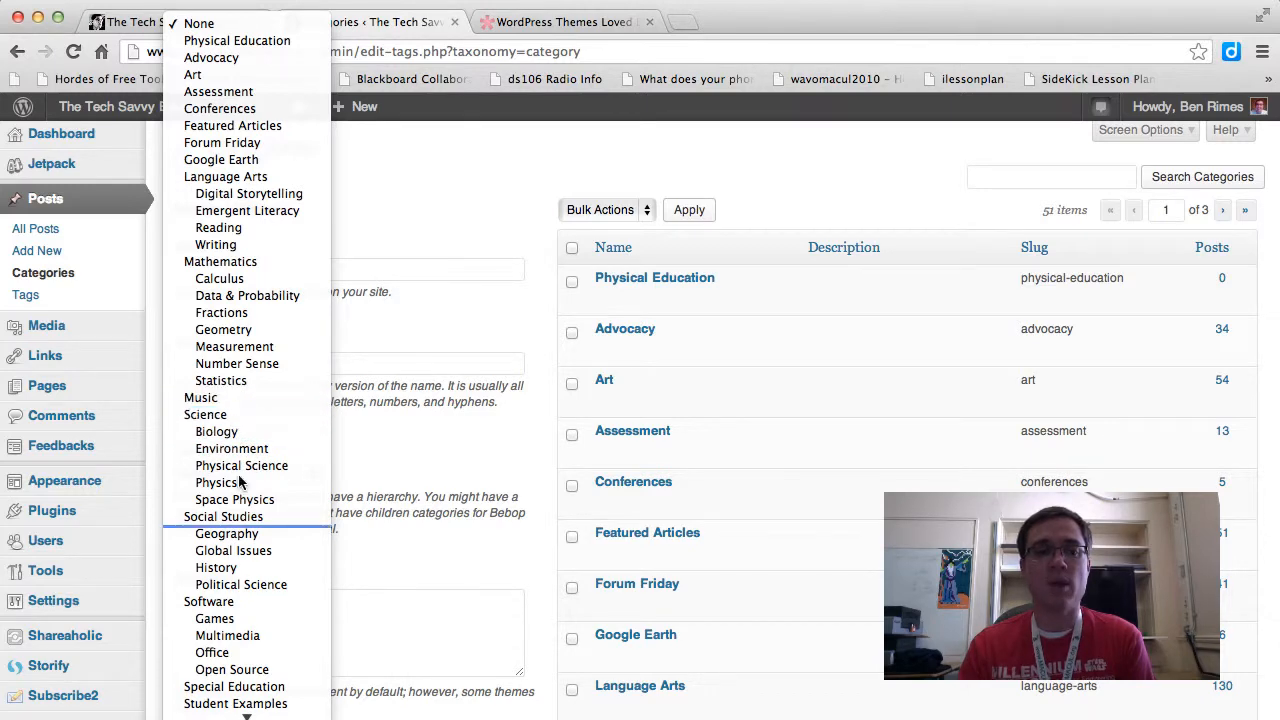
{"action": "scroll", "coordinate": [248, 543], "scroll_direction": "down", "scroll_amount": 3}
{"action": "scroll", "coordinate": [248, 545], "scroll_direction": "down", "scroll_amount": 3}
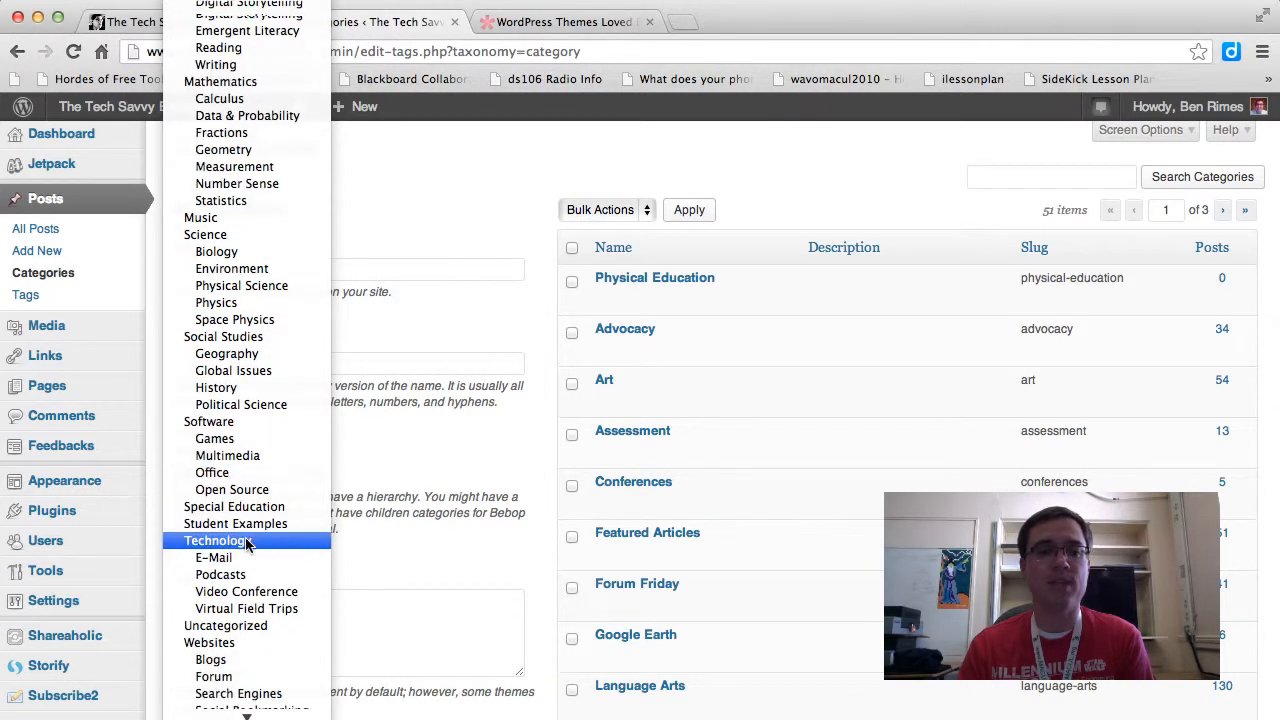
{"action": "scroll", "coordinate": [248, 545], "scroll_direction": "up", "scroll_amount": 1}
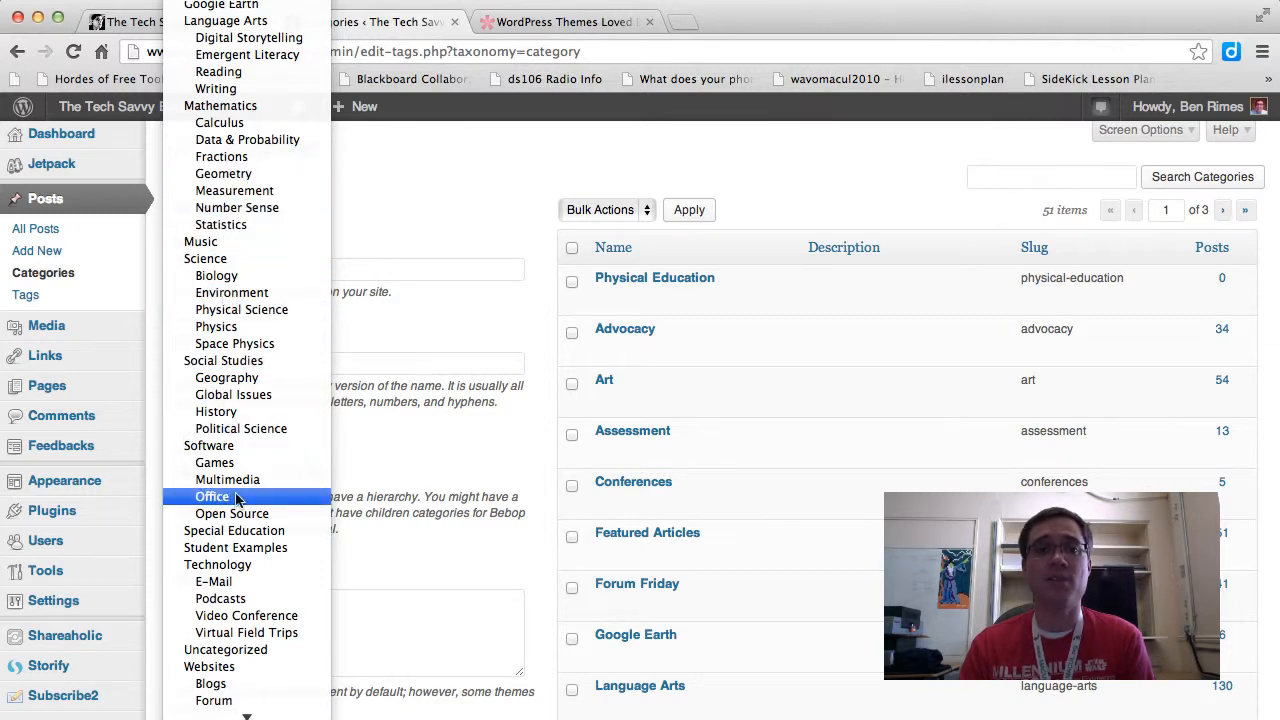
{"action": "scroll", "coordinate": [230, 360], "scroll_direction": "down", "scroll_amount": 1}
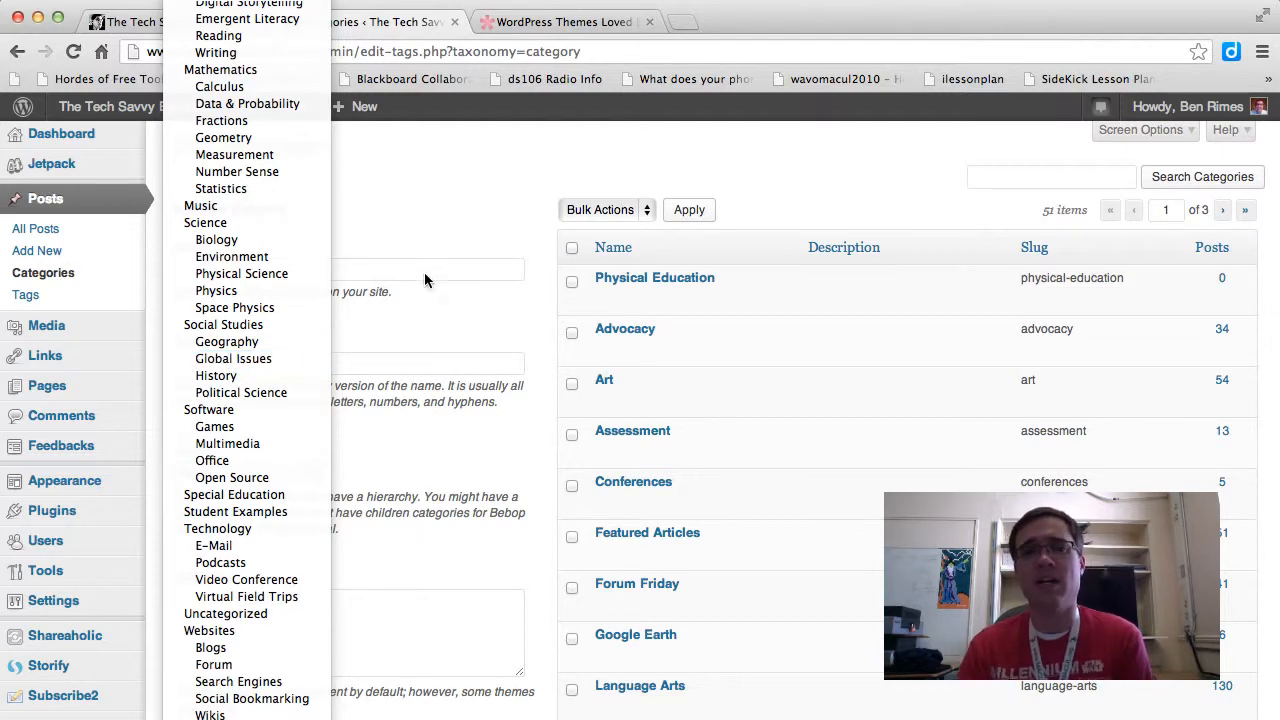
{"action": "left_click", "coordinate": [510, 228]}
{"action": "scroll", "coordinate": [566, 300], "scroll_direction": "down", "scroll_amount": 5}
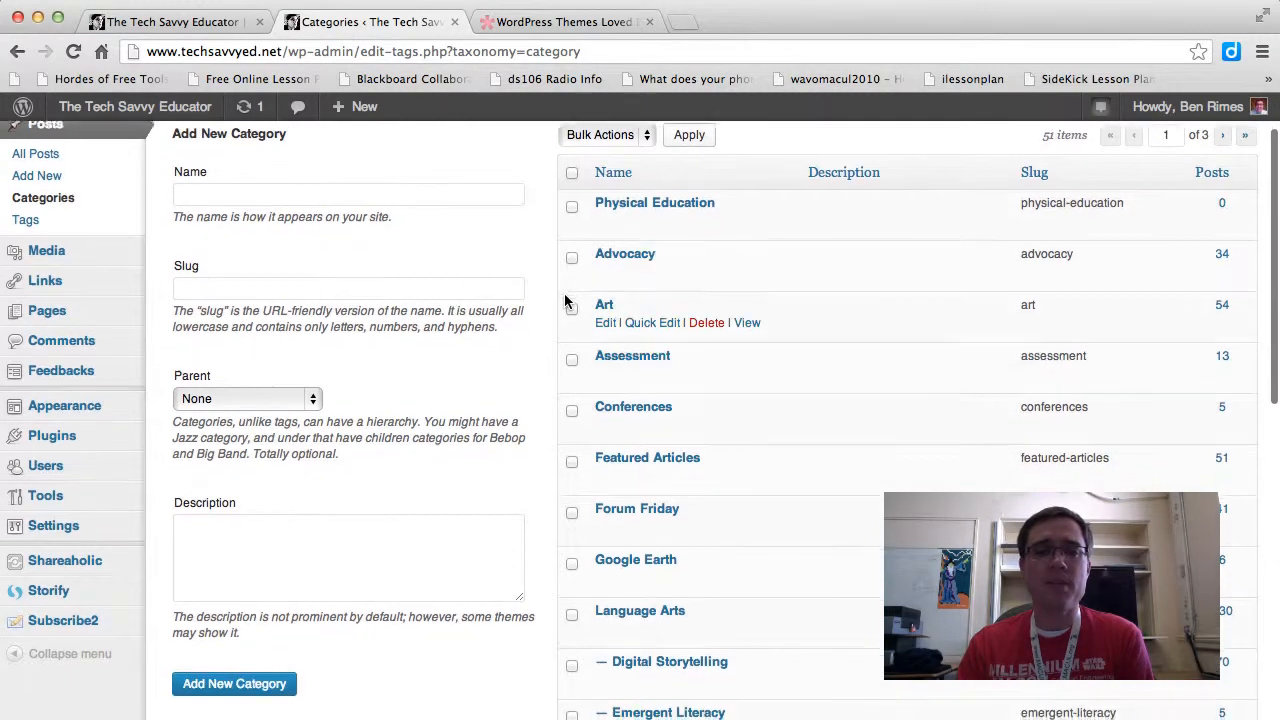
{"action": "scroll", "coordinate": [564, 293], "scroll_direction": "down", "scroll_amount": 3}
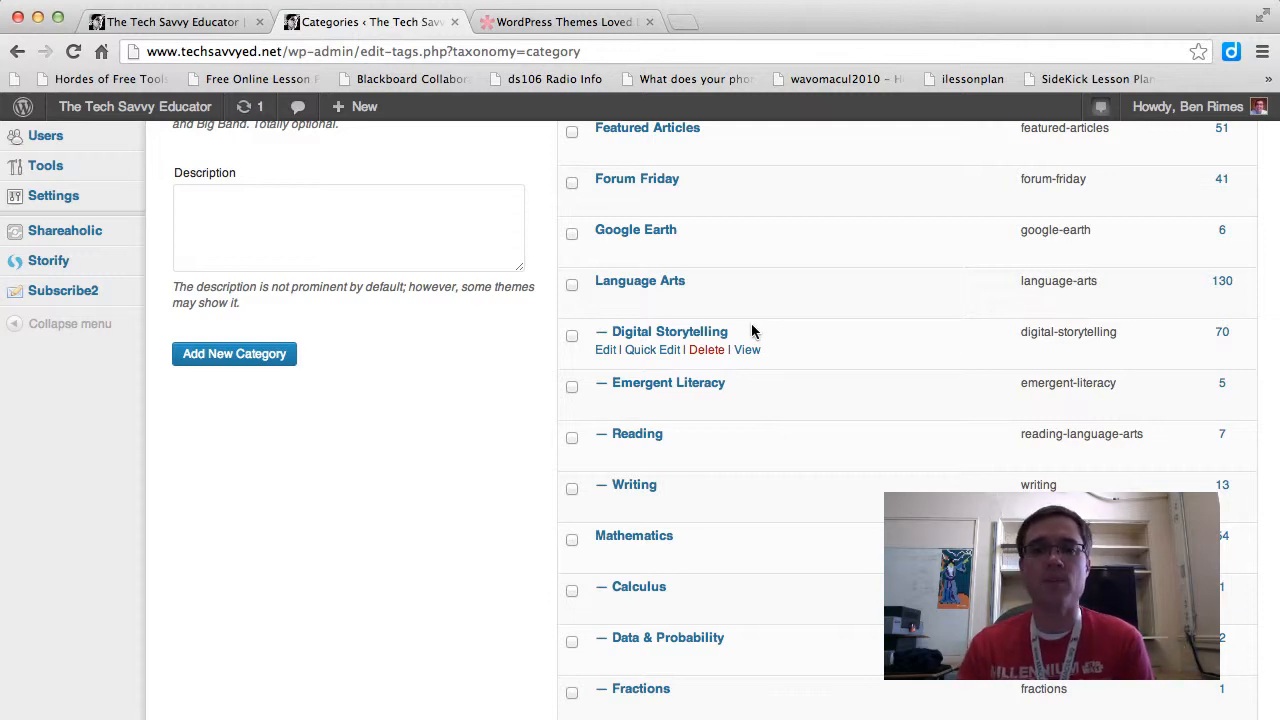
{"action": "scroll", "coordinate": [522, 371], "scroll_direction": "up", "scroll_amount": 5}
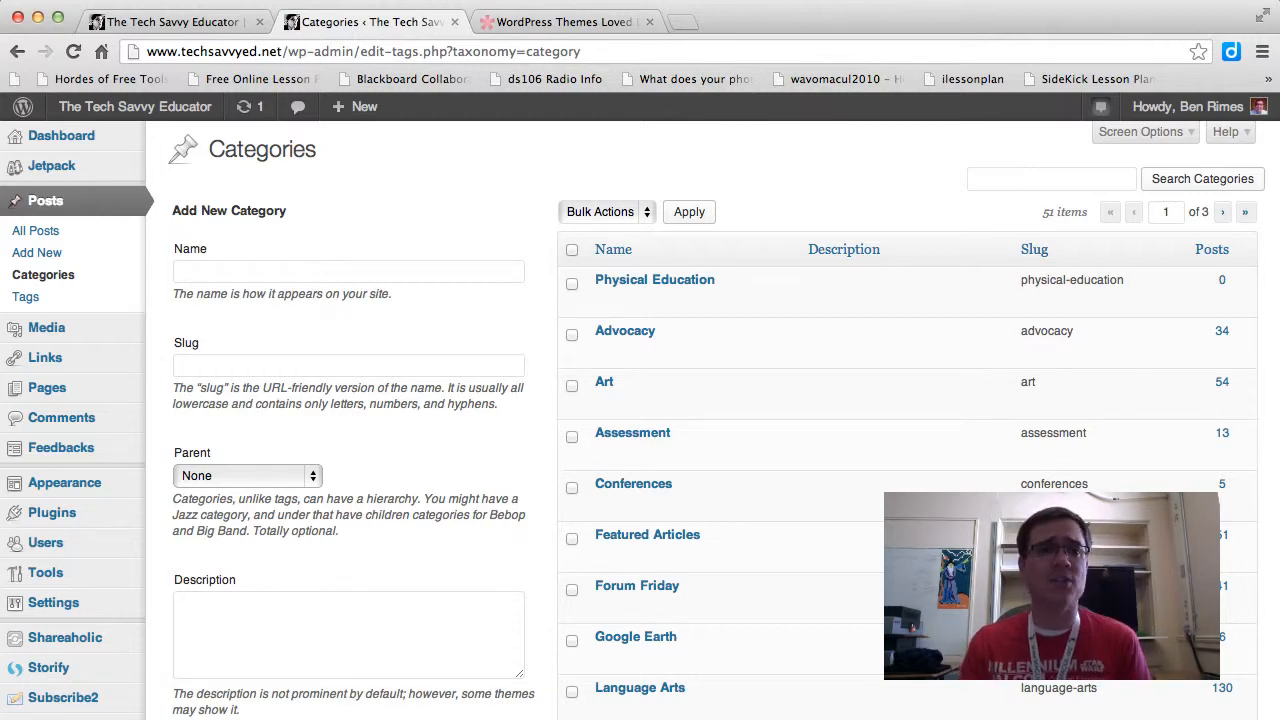
Review the category navigation menu on the blog's home page and look over the Elegant Themes home page.
{"action": "left_click", "coordinate": [203, 21]}
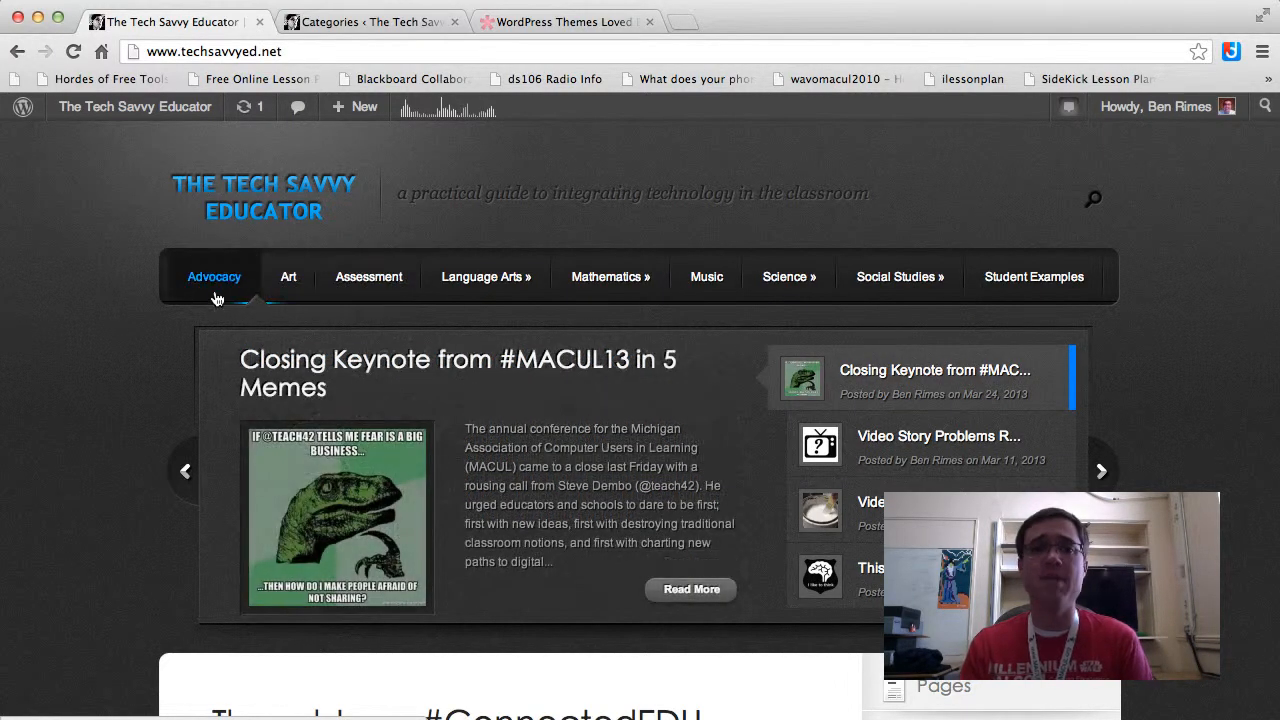
{"action": "mouse_move", "coordinate": [625, 287]}
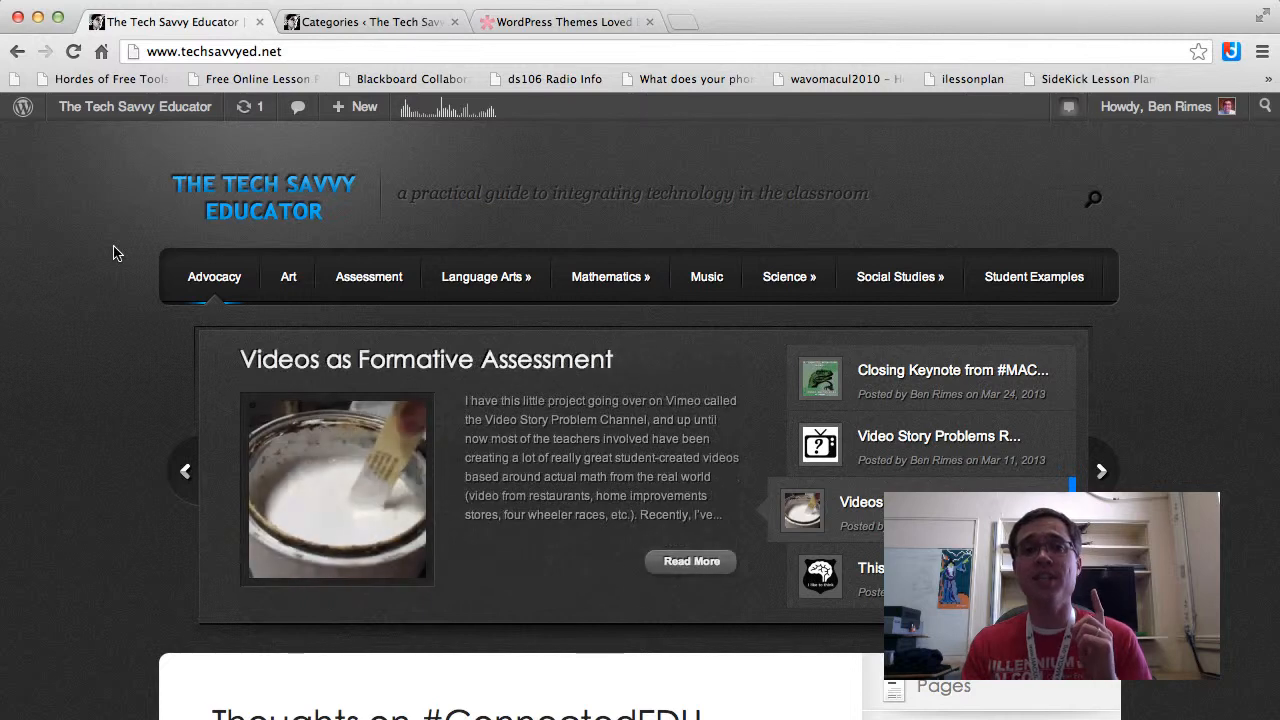
{"action": "left_click", "coordinate": [545, 22]}
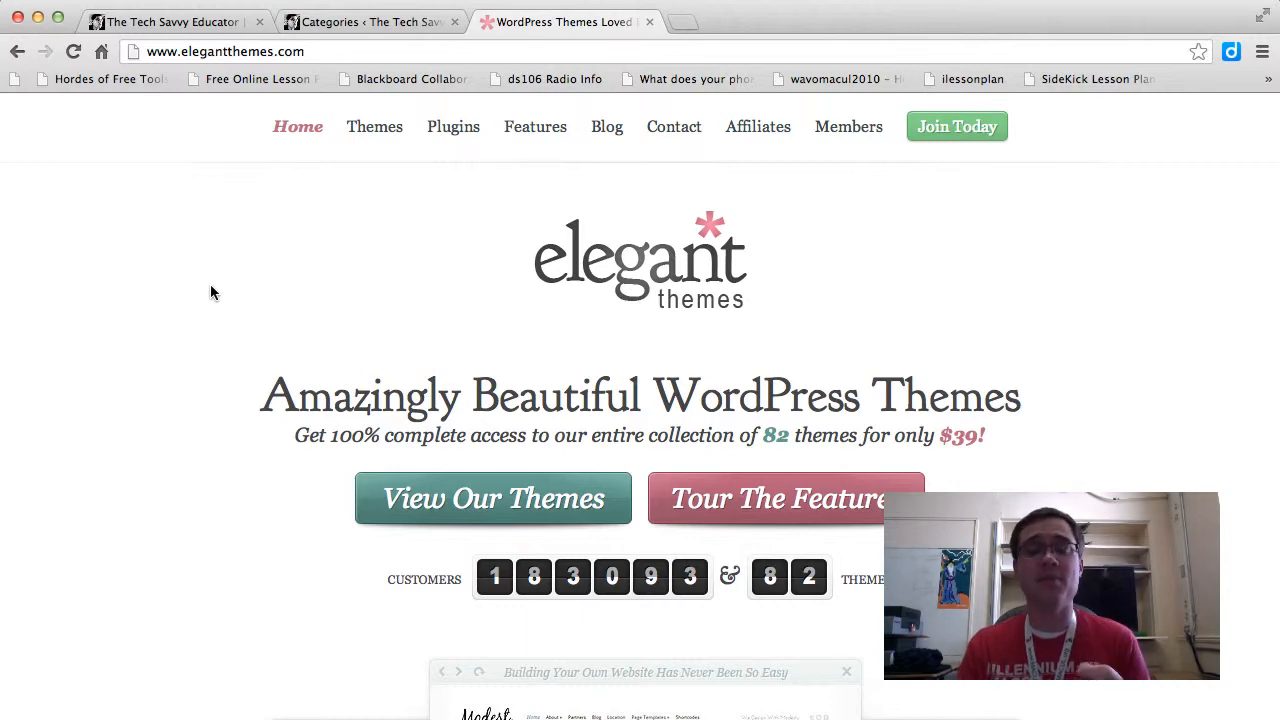
{"action": "scroll", "coordinate": [210, 291], "scroll_direction": "down", "scroll_amount": 5}
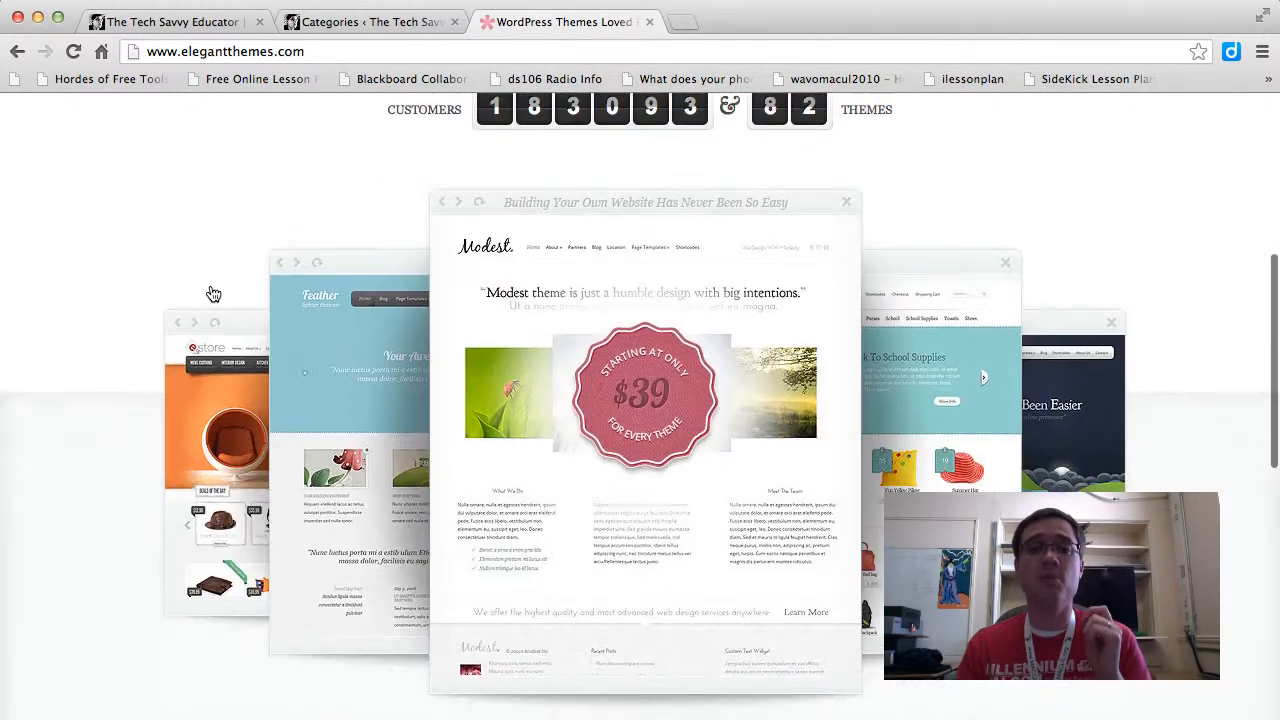
Review the theme package pricing on the Elegant Themes home page and return to the blog's home page.
{"action": "scroll", "coordinate": [210, 291], "scroll_direction": "down", "scroll_amount": 6}
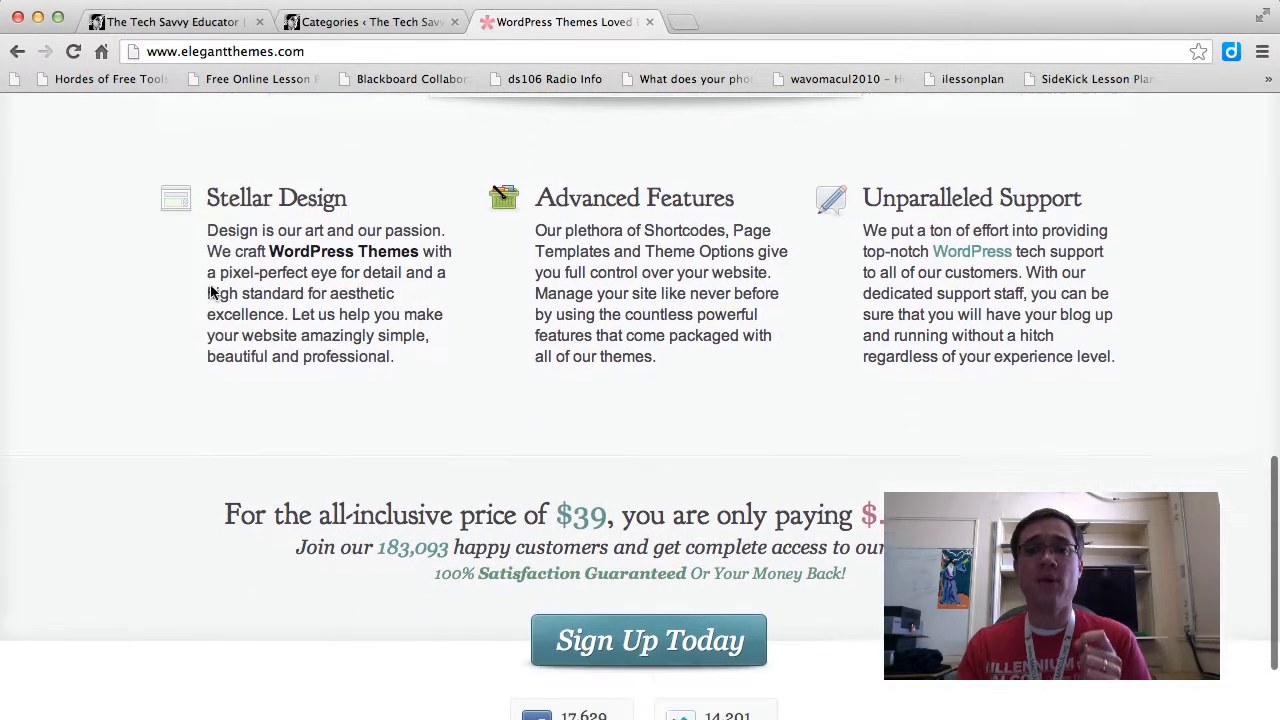
{"action": "scroll", "coordinate": [210, 291], "scroll_direction": "down", "scroll_amount": 2}
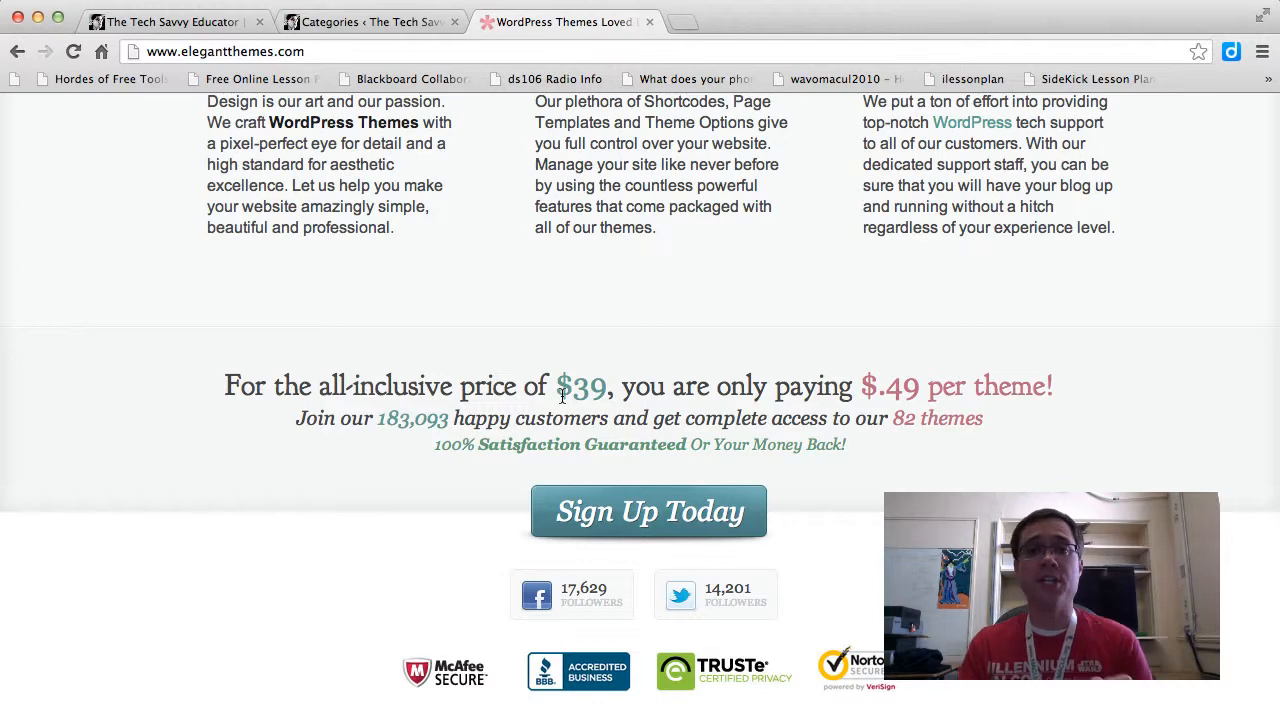
{"action": "scroll", "coordinate": [562, 395], "scroll_direction": "up", "scroll_amount": 10}
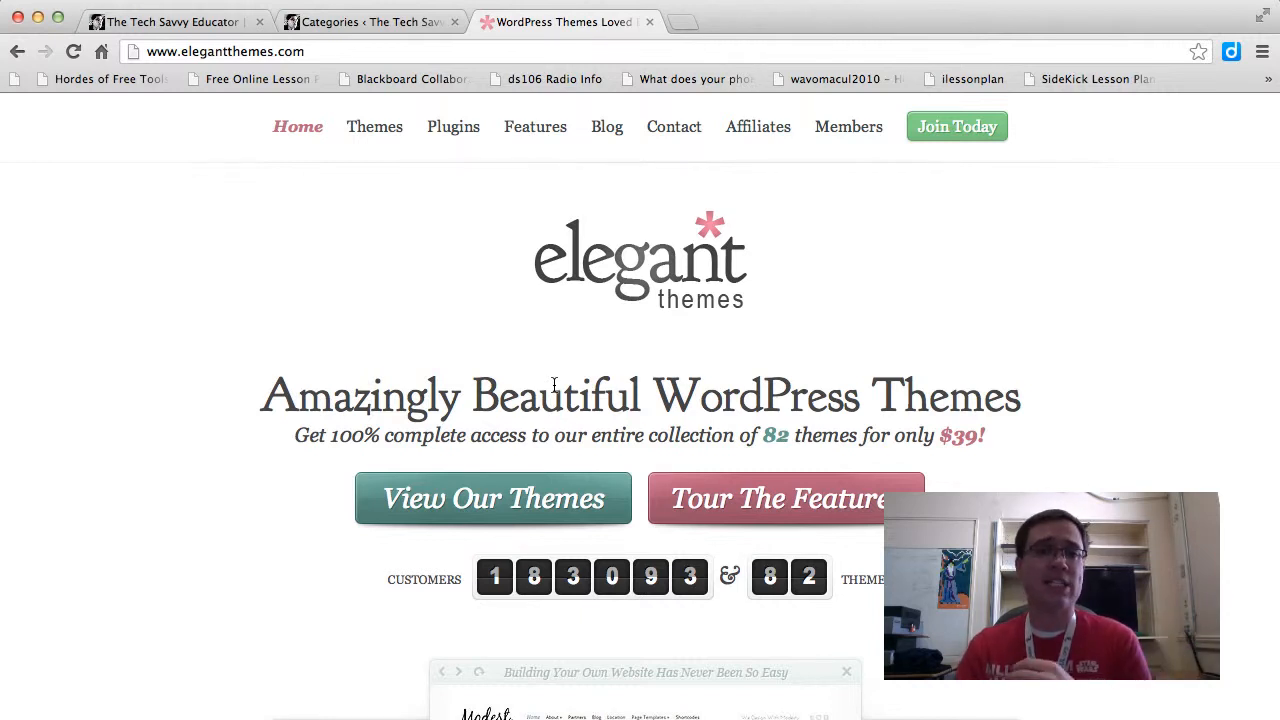
{"action": "left_click", "coordinate": [172, 22]}
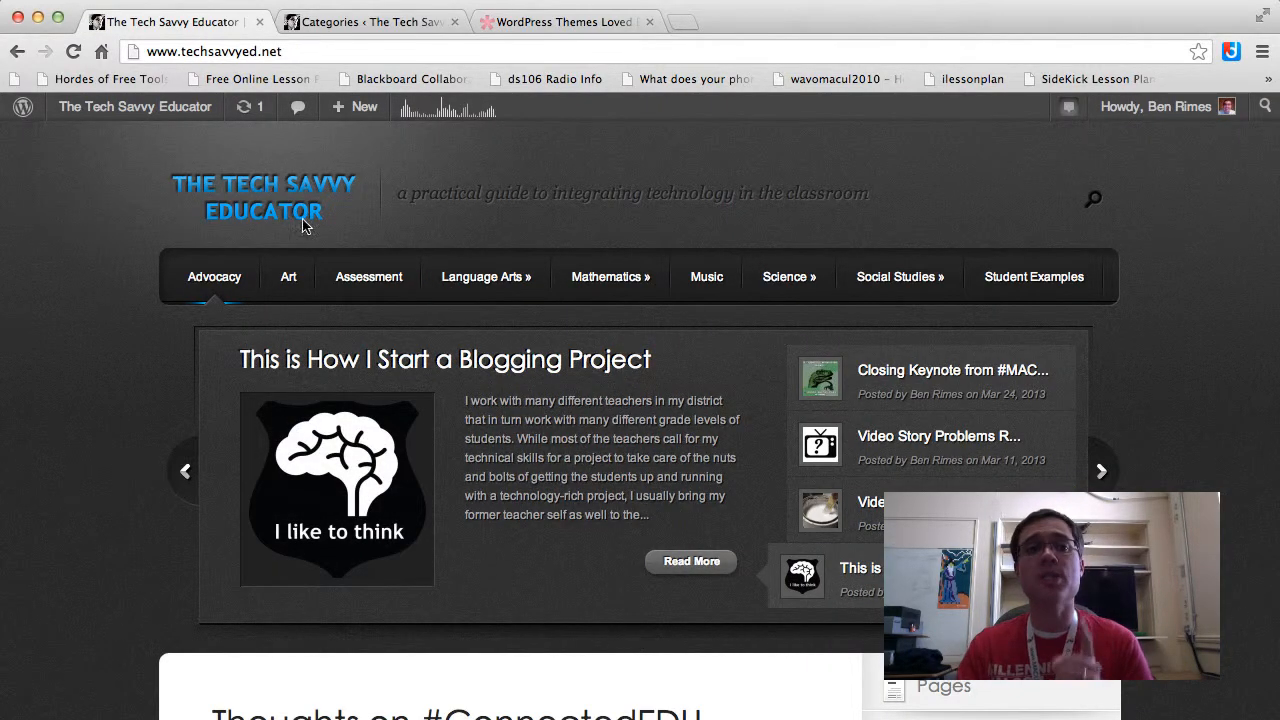
Open the blog's theme management page from its admin area and dismiss the New Feature: Customizer notice.
{"action": "left_click", "coordinate": [389, 23]}
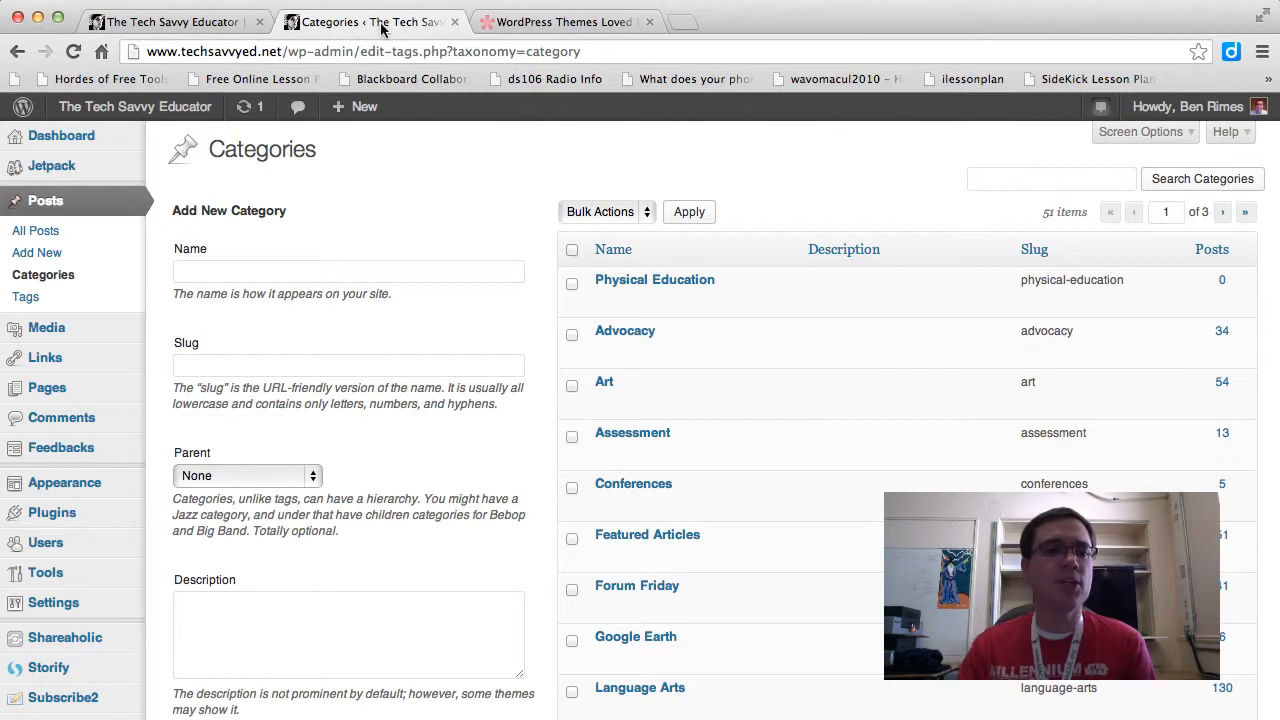
{"action": "left_click", "coordinate": [66, 488]}
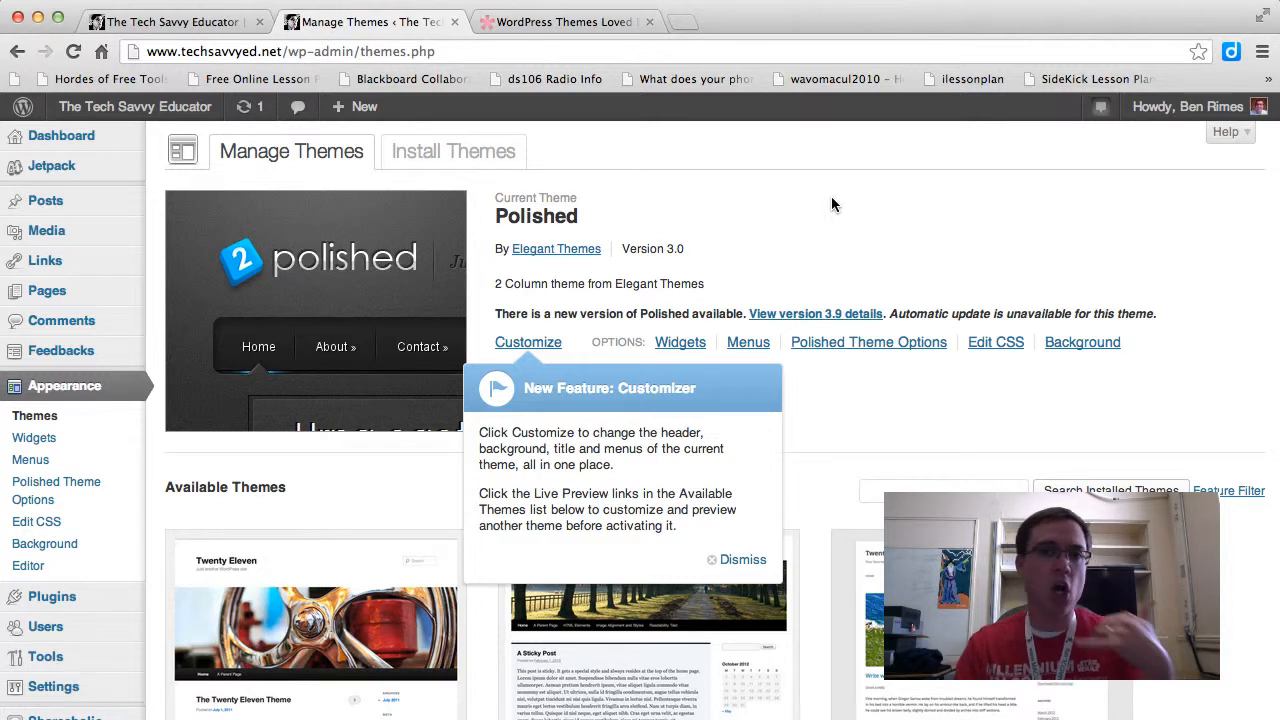
{"action": "left_click", "coordinate": [742, 560]}
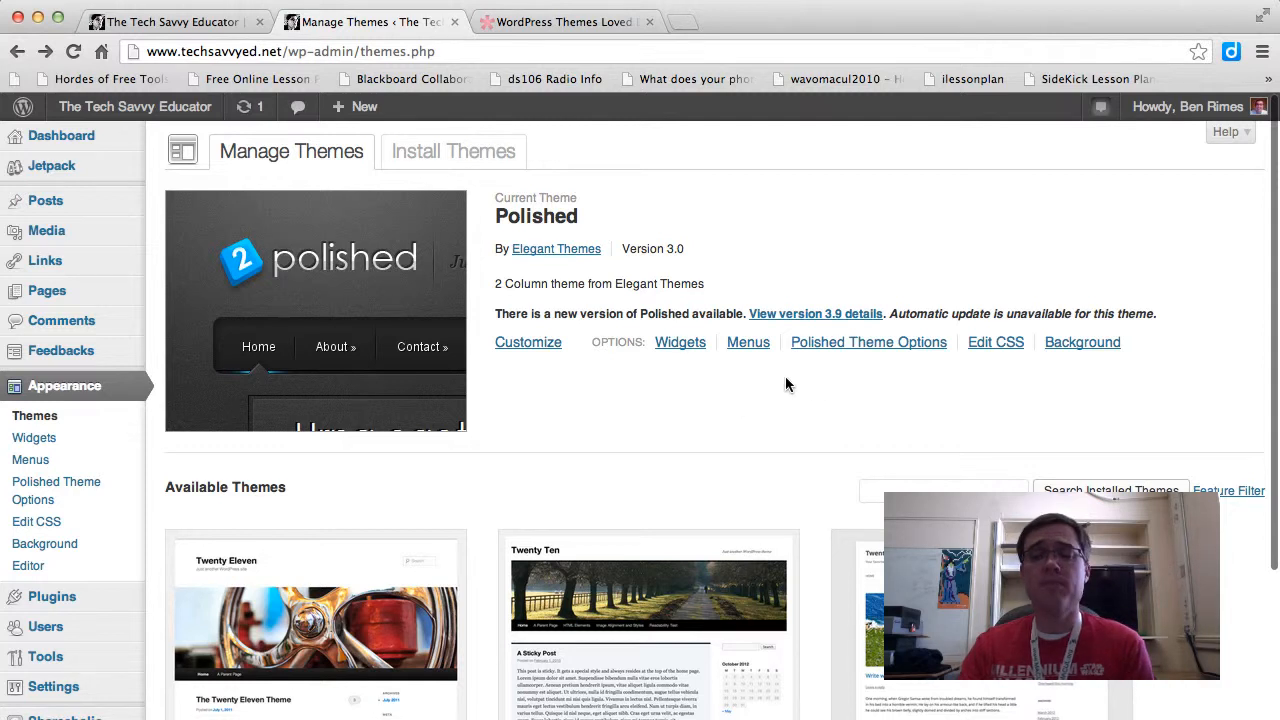
Open the Polished theme options and examine which categories are included in or excluded from the navigation bar.
{"action": "left_click", "coordinate": [905, 351]}
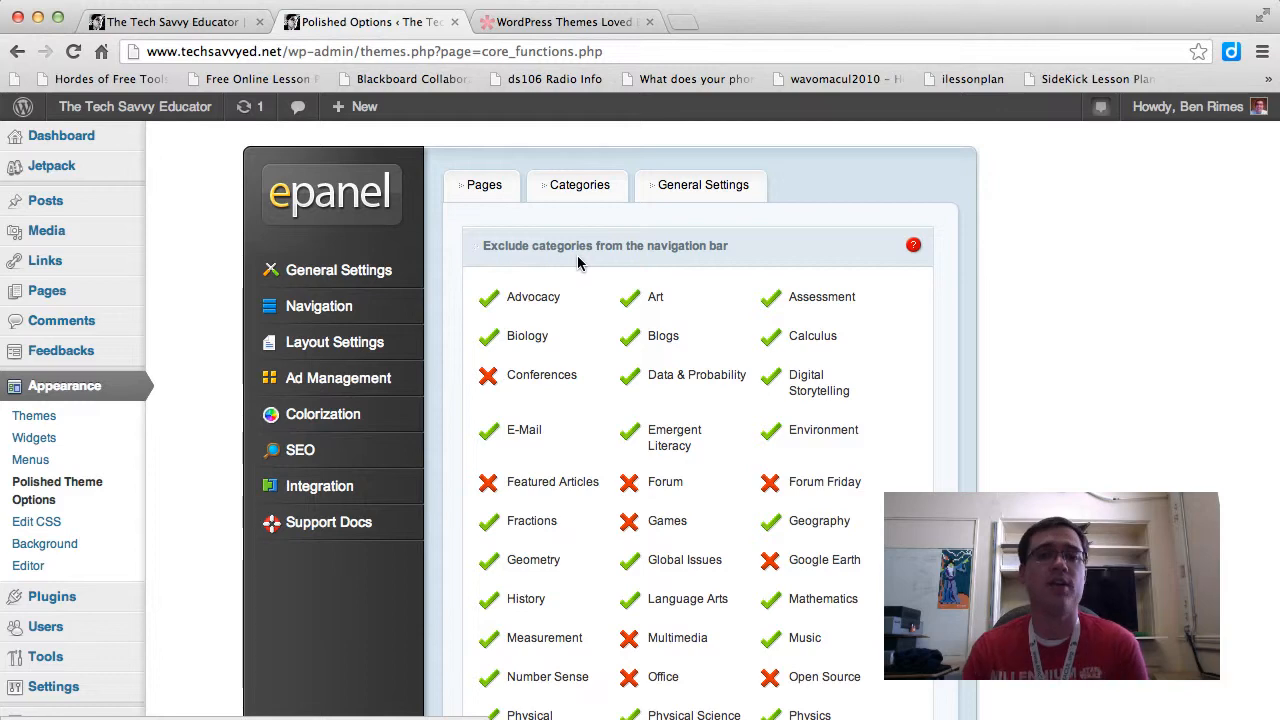
{"action": "scroll", "coordinate": [578, 260], "scroll_direction": "down", "scroll_amount": 2}
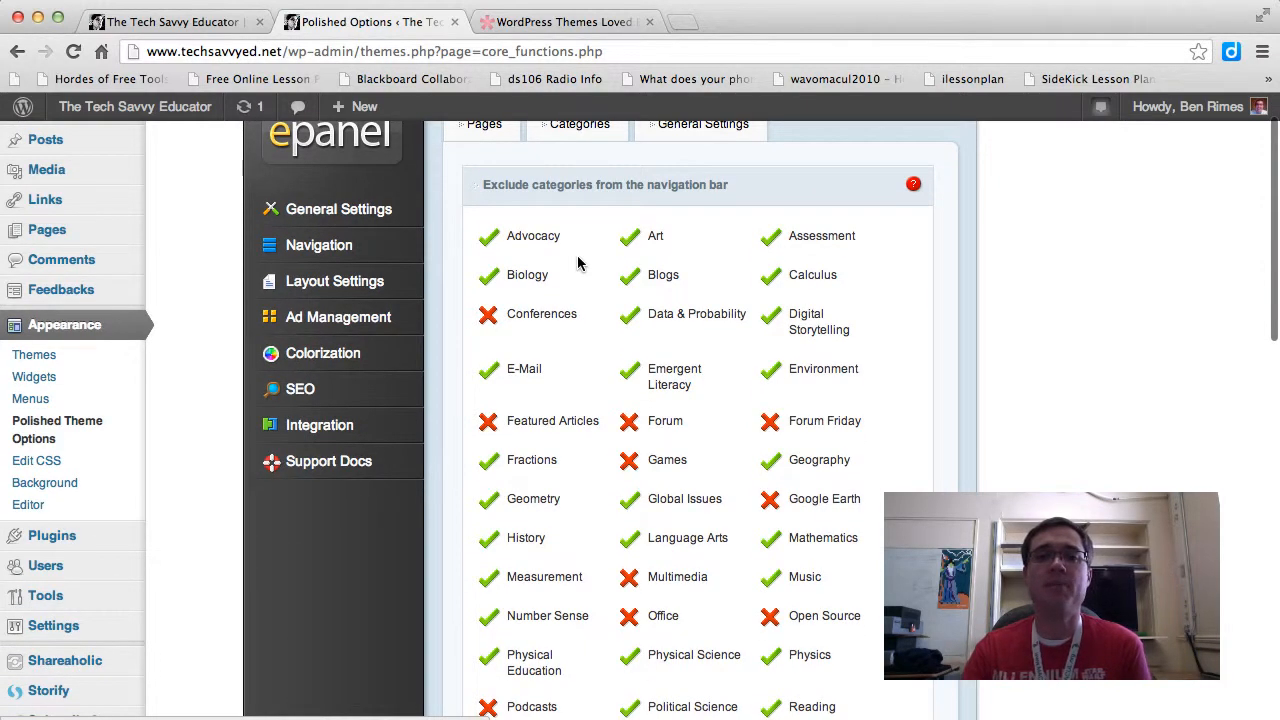
{"action": "scroll", "coordinate": [571, 276], "scroll_direction": "down", "scroll_amount": 2}
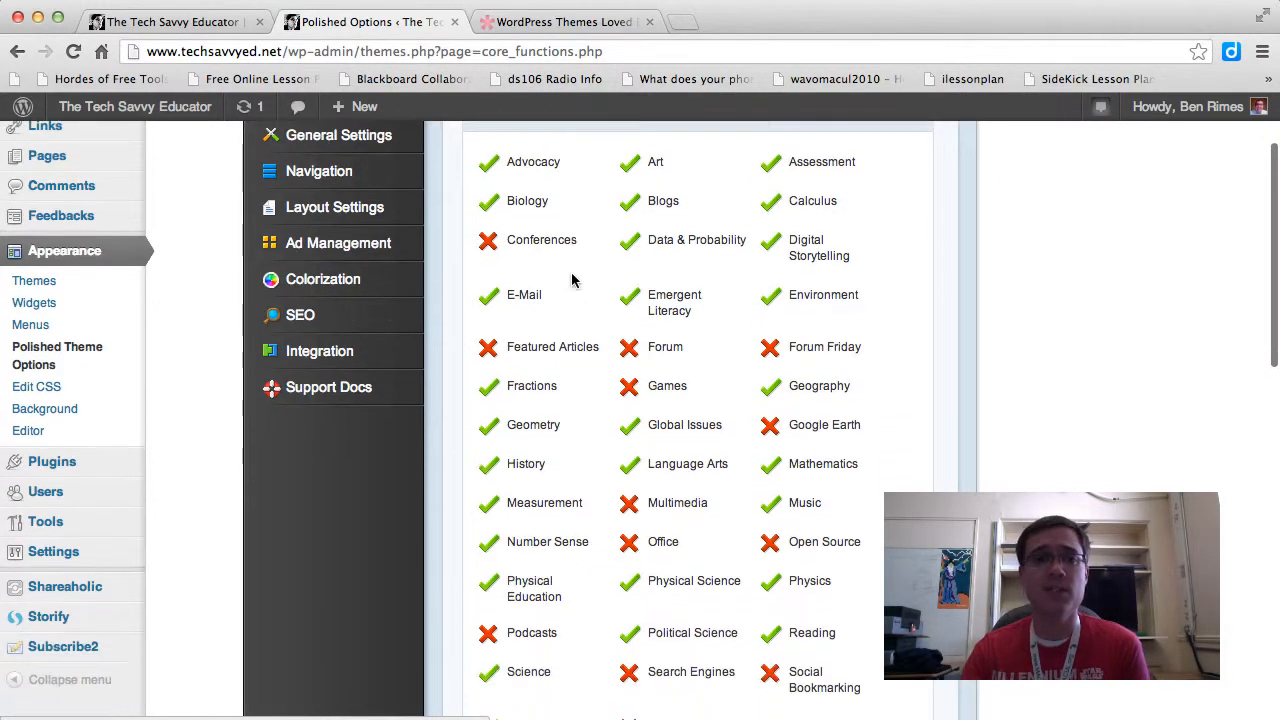
{"action": "scroll", "coordinate": [571, 285], "scroll_direction": "down", "scroll_amount": 2}
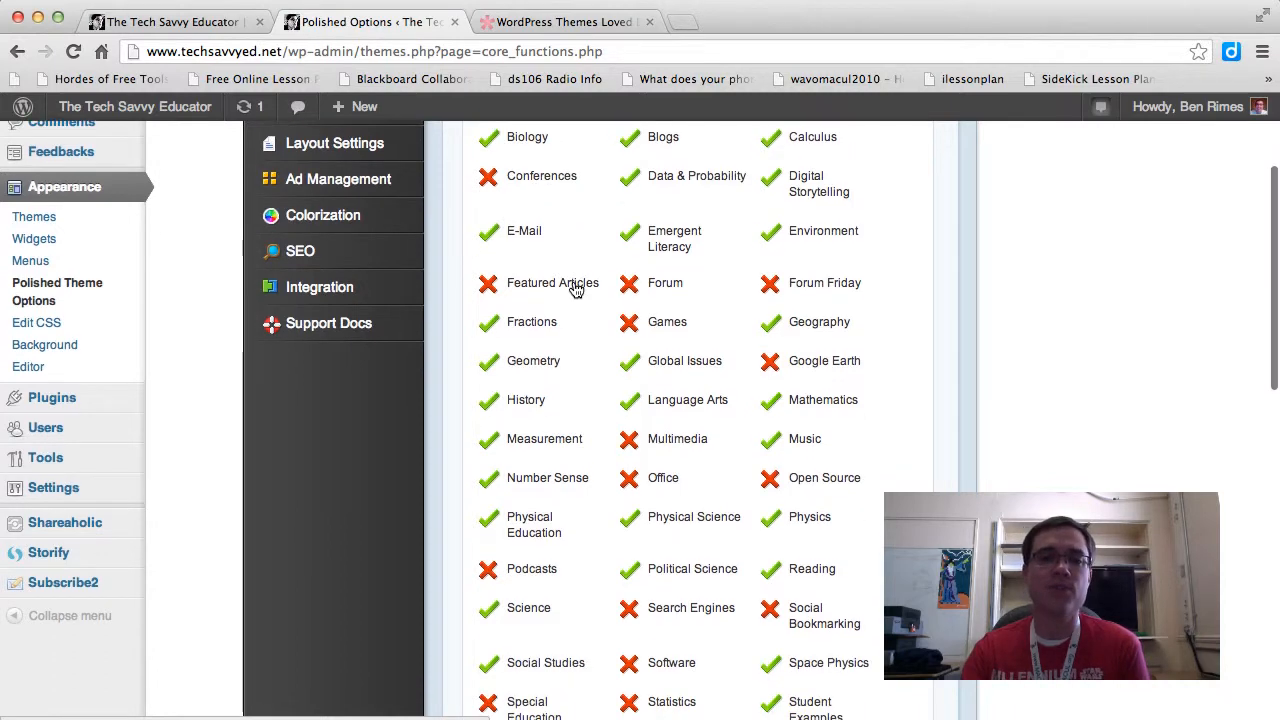
{"action": "scroll", "coordinate": [623, 343], "scroll_direction": "down", "scroll_amount": 5}
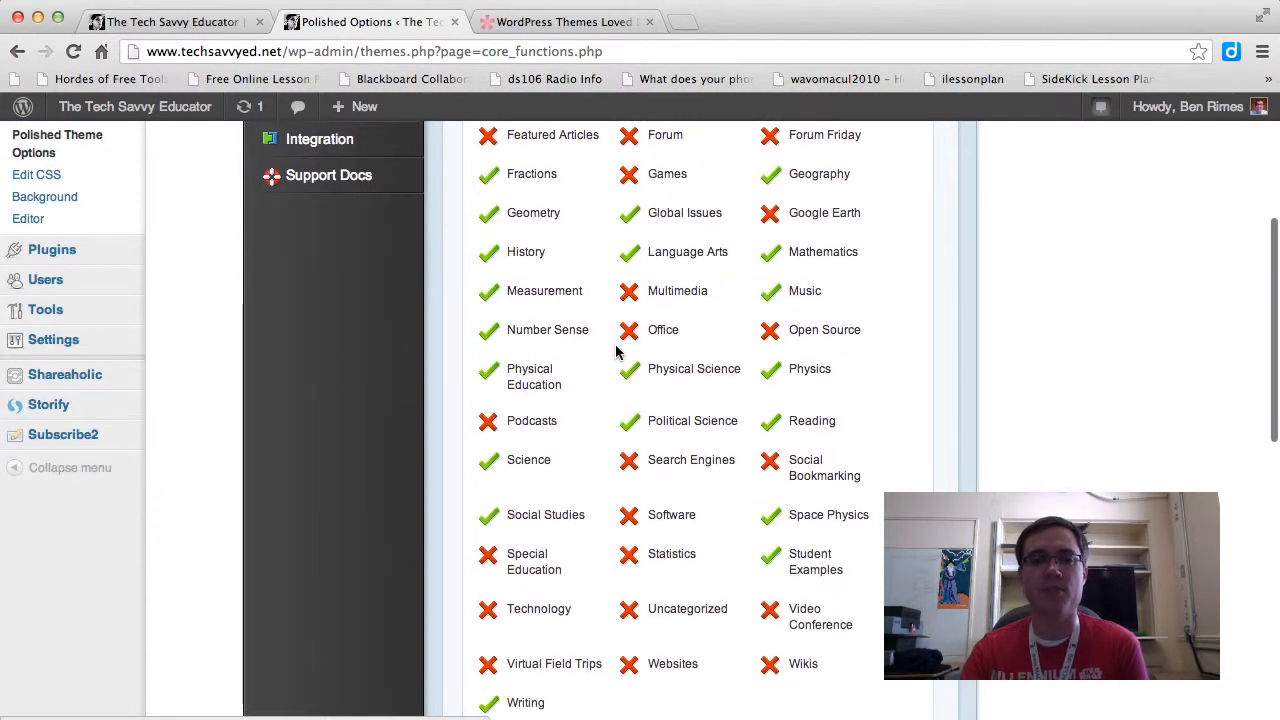
{"action": "scroll", "coordinate": [600, 400], "scroll_direction": "down", "scroll_amount": 4}
{"action": "scroll", "coordinate": [600, 400], "scroll_direction": "up", "scroll_amount": 7}
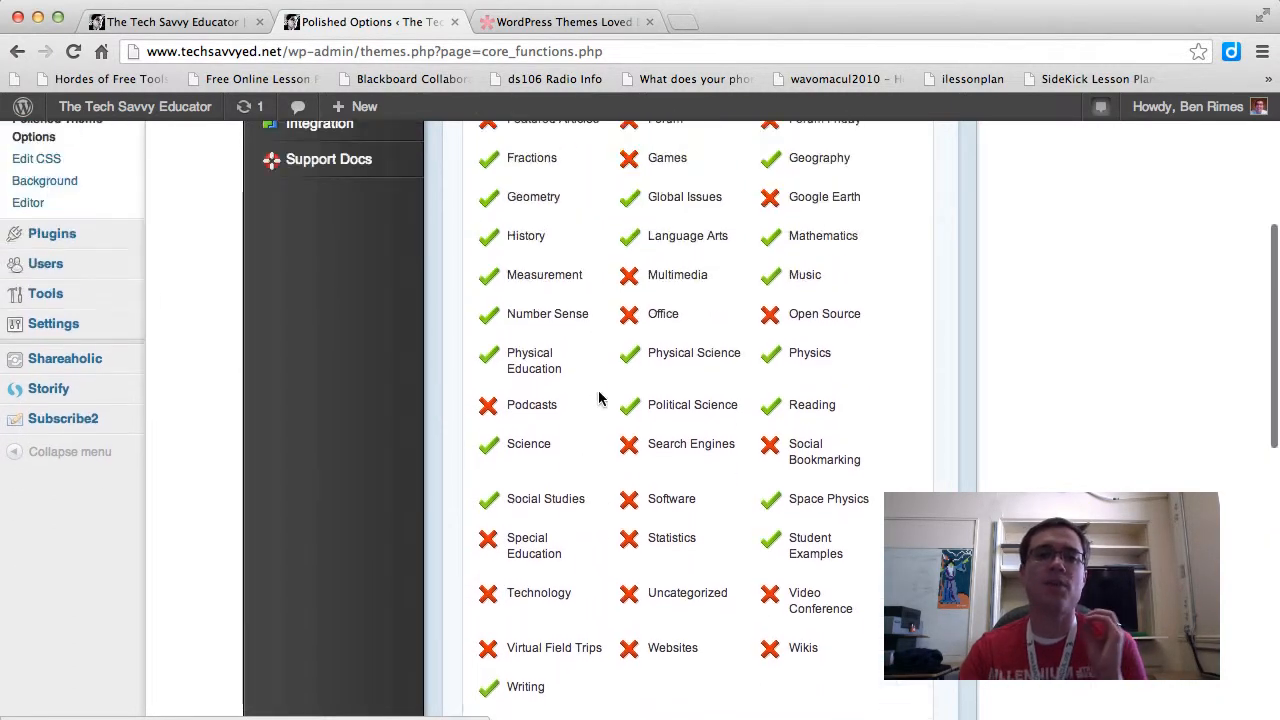
{"action": "scroll", "coordinate": [600, 400], "scroll_direction": "up", "scroll_amount": 5}
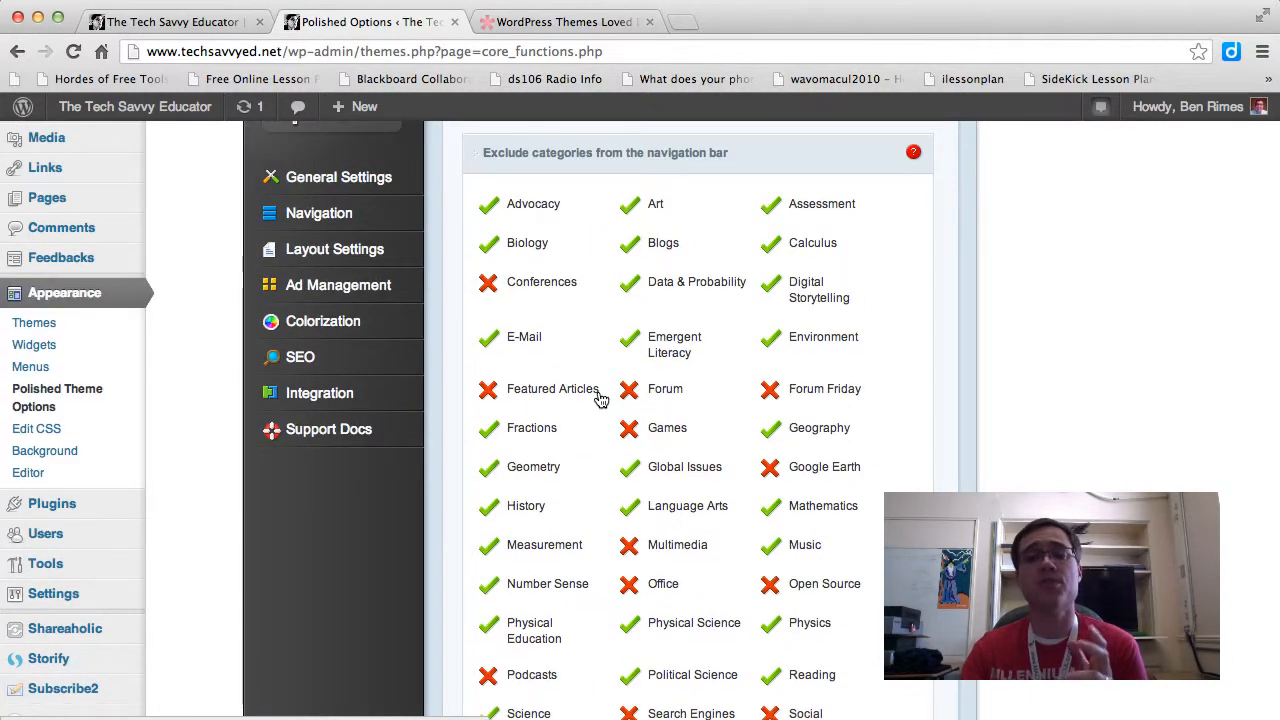
{"action": "scroll", "coordinate": [600, 400], "scroll_direction": "down", "scroll_amount": 2}
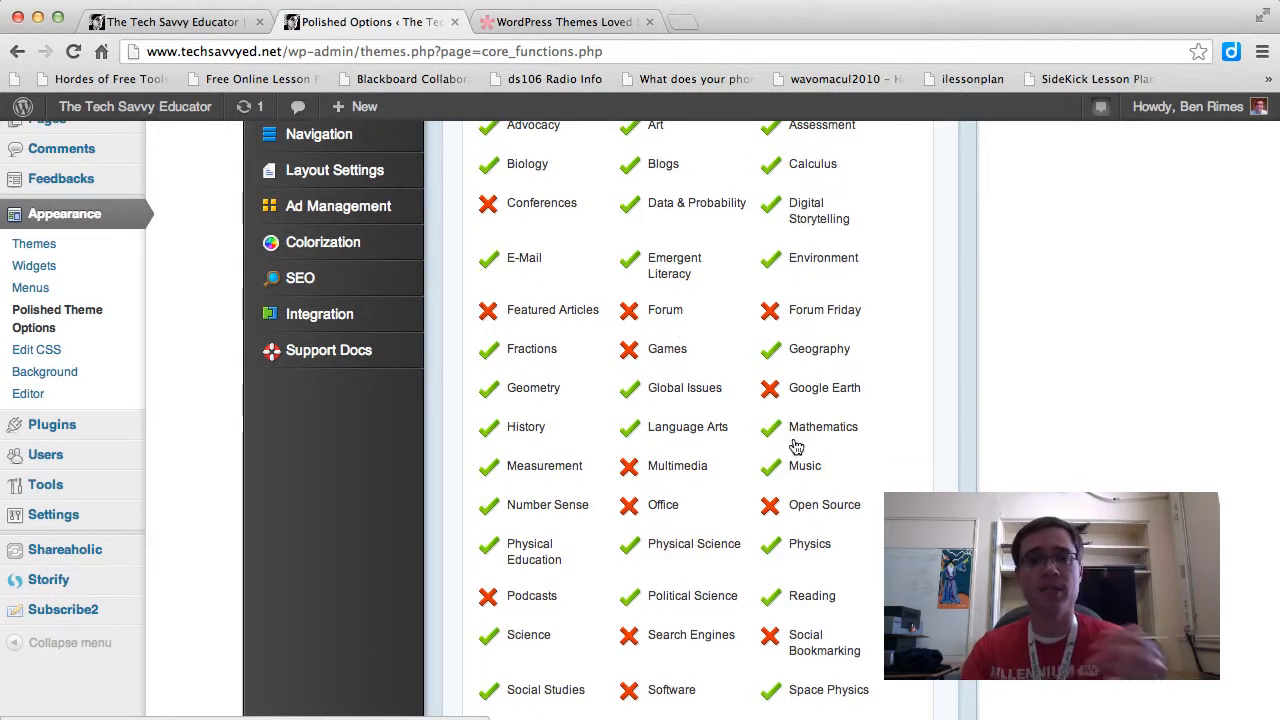
{"action": "scroll", "coordinate": [583, 467], "scroll_direction": "up", "scroll_amount": 4}
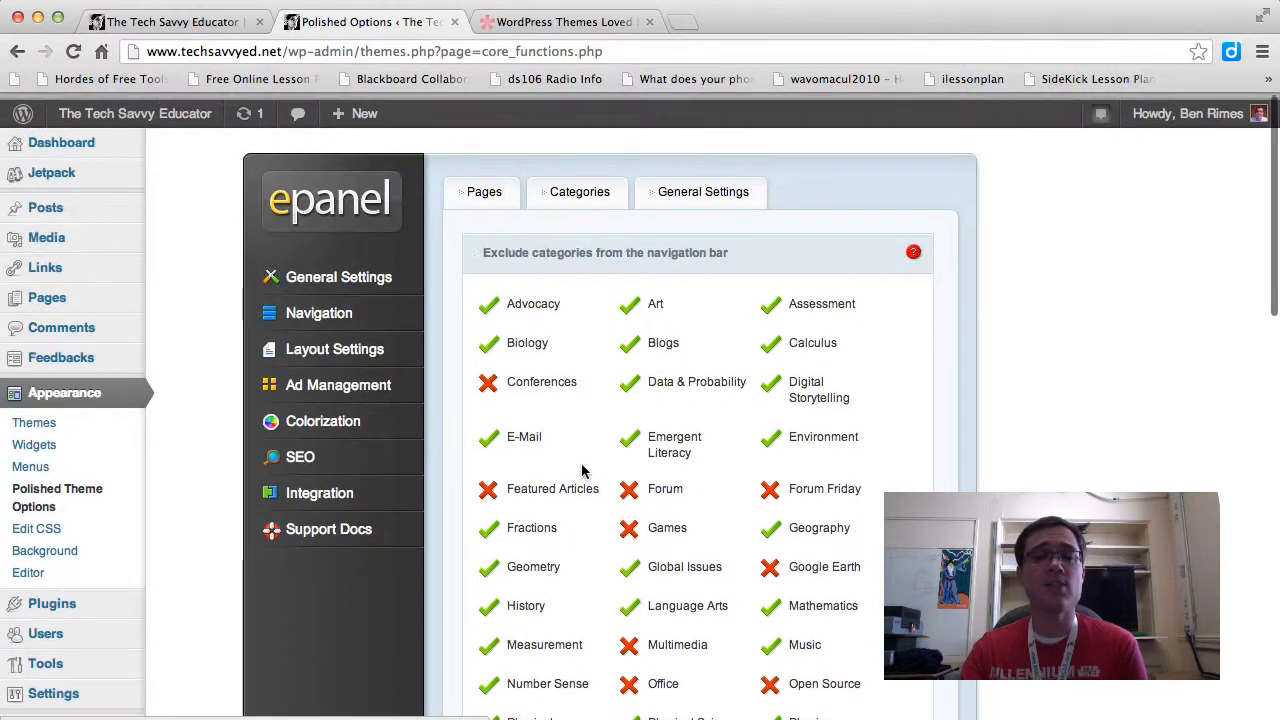
Try excluding the Art category from the navigation bar, and include it again after viewing the other category settings.
{"action": "left_click", "coordinate": [629, 304]}
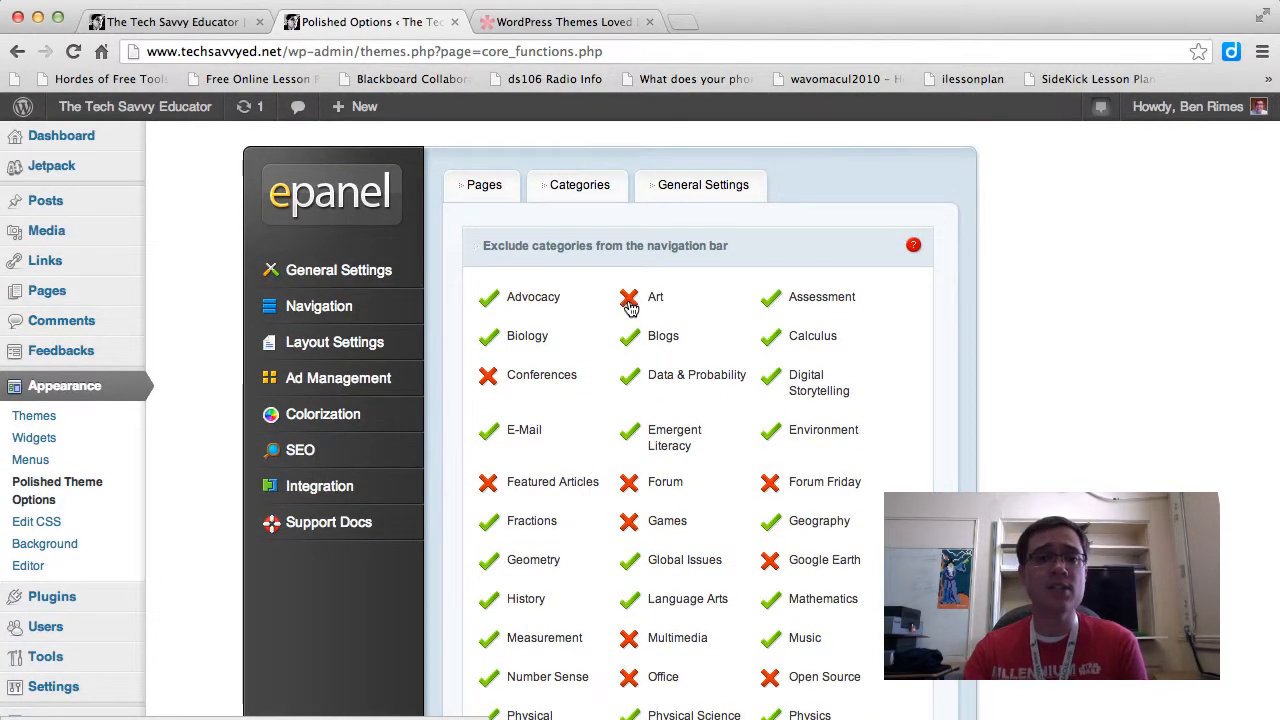
{"action": "scroll", "coordinate": [727, 338], "scroll_direction": "down", "scroll_amount": 10}
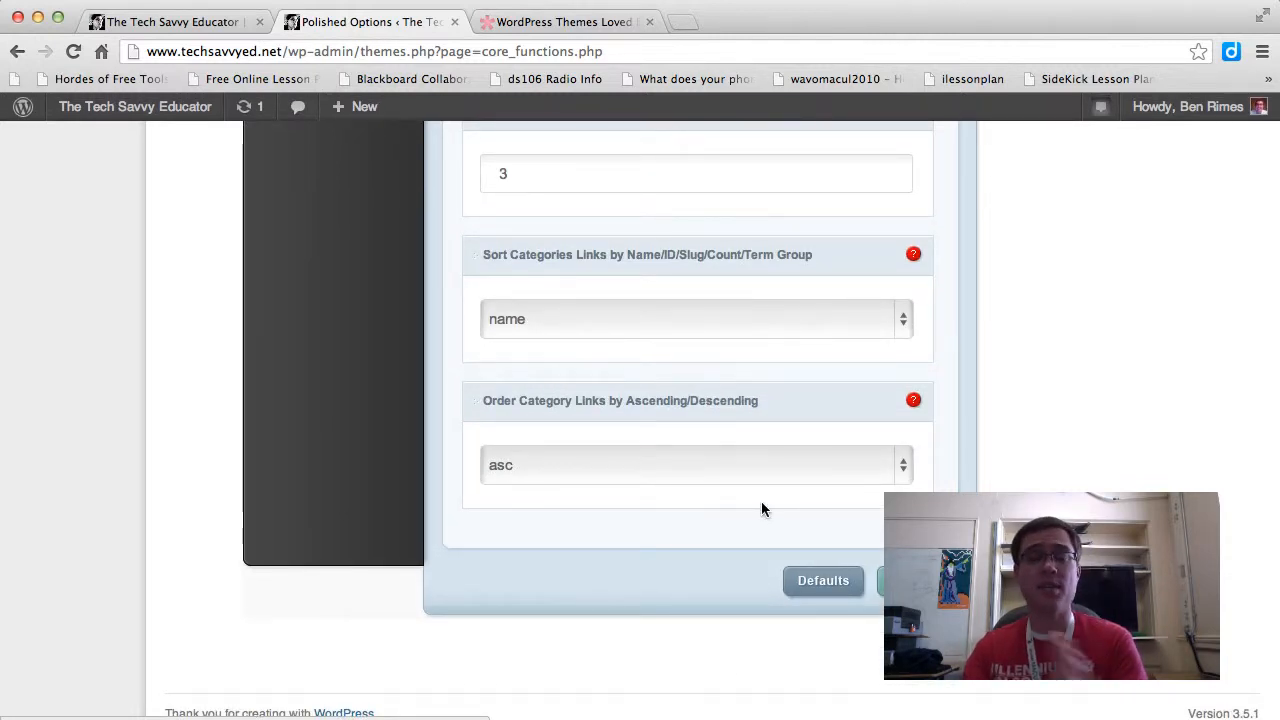
{"action": "scroll", "coordinate": [761, 501], "scroll_direction": "up", "scroll_amount": 10}
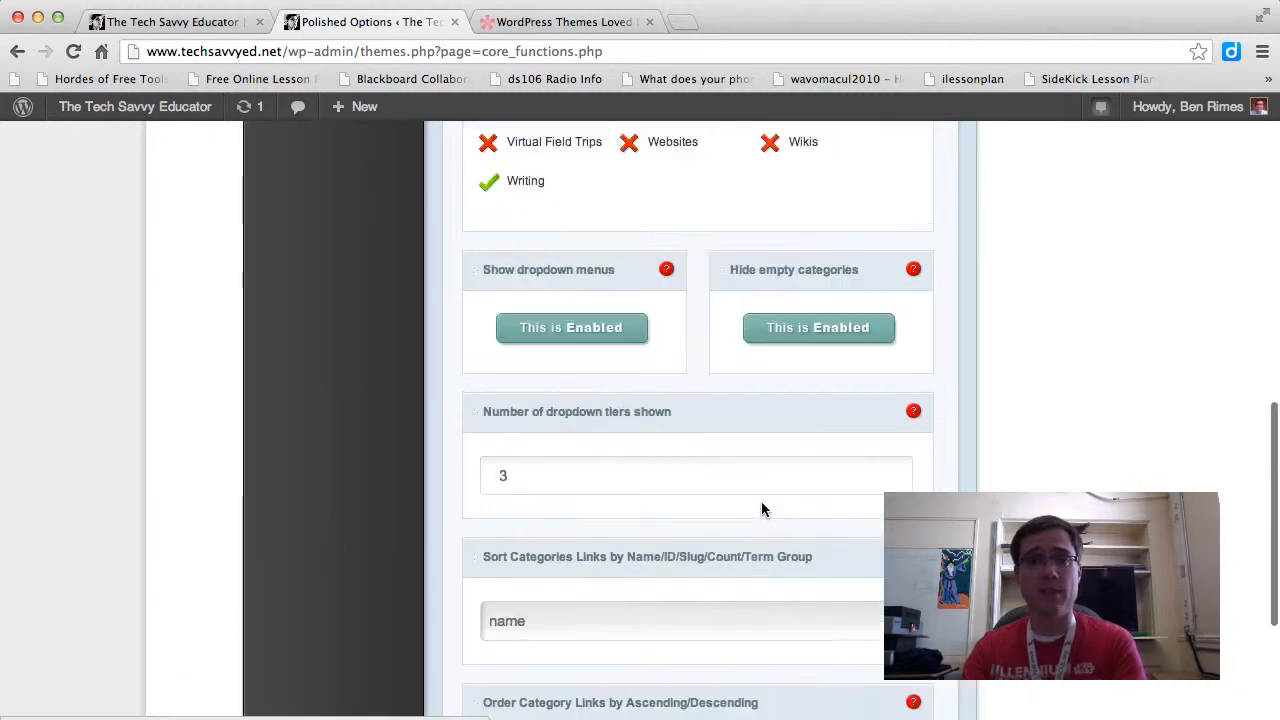
{"action": "left_click", "coordinate": [629, 298]}
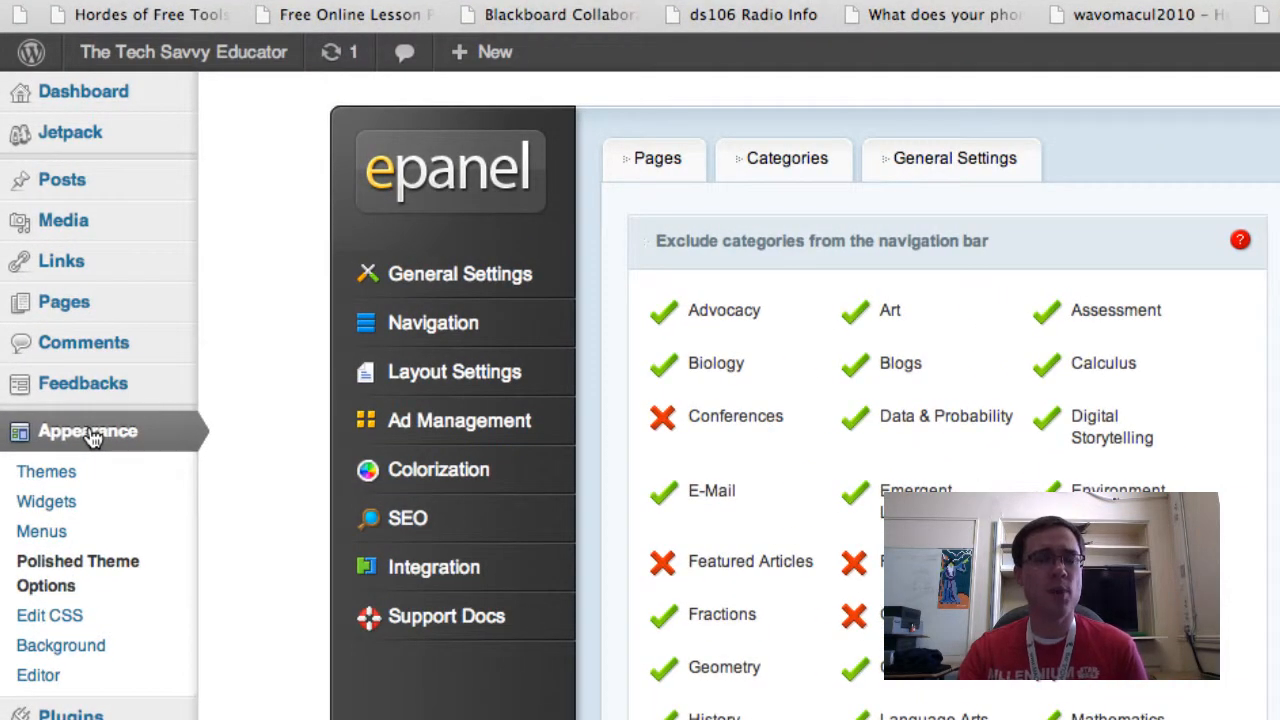
Create a custom WordPress navigation menu named Main Menu.
{"action": "left_click", "coordinate": [40, 533]}
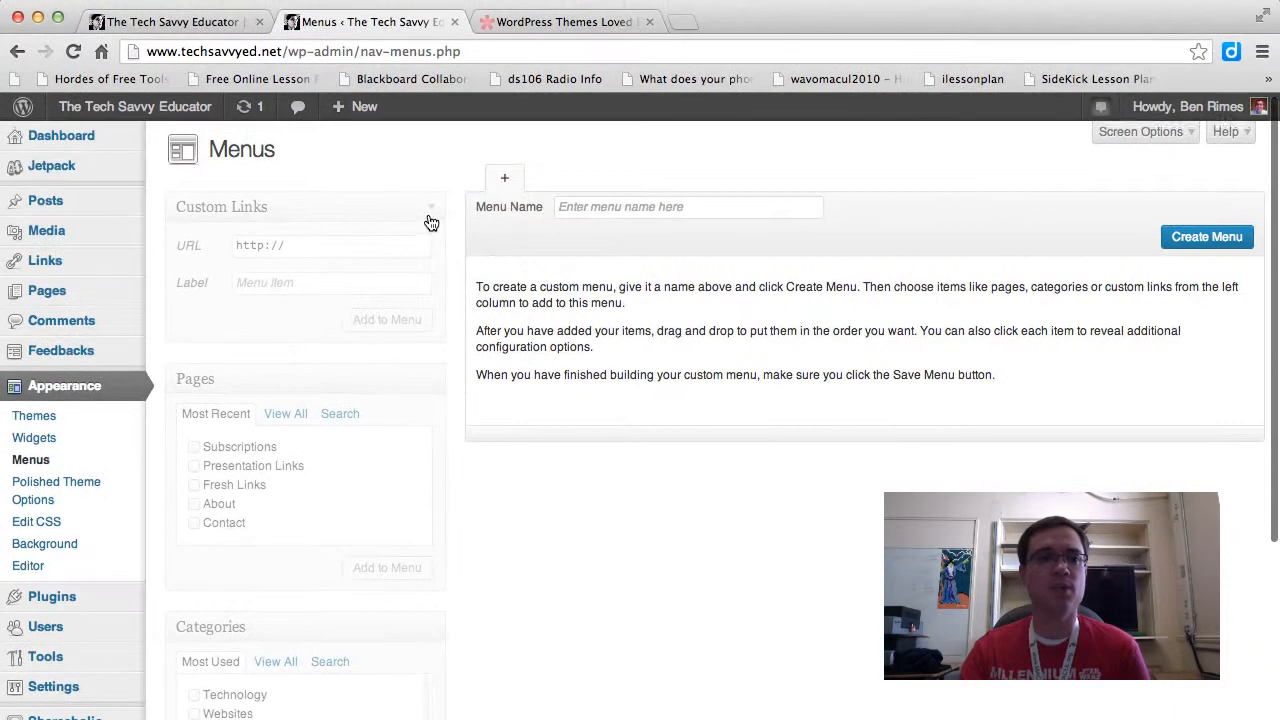
{"action": "scroll", "coordinate": [428, 213], "scroll_direction": "down", "scroll_amount": 2}
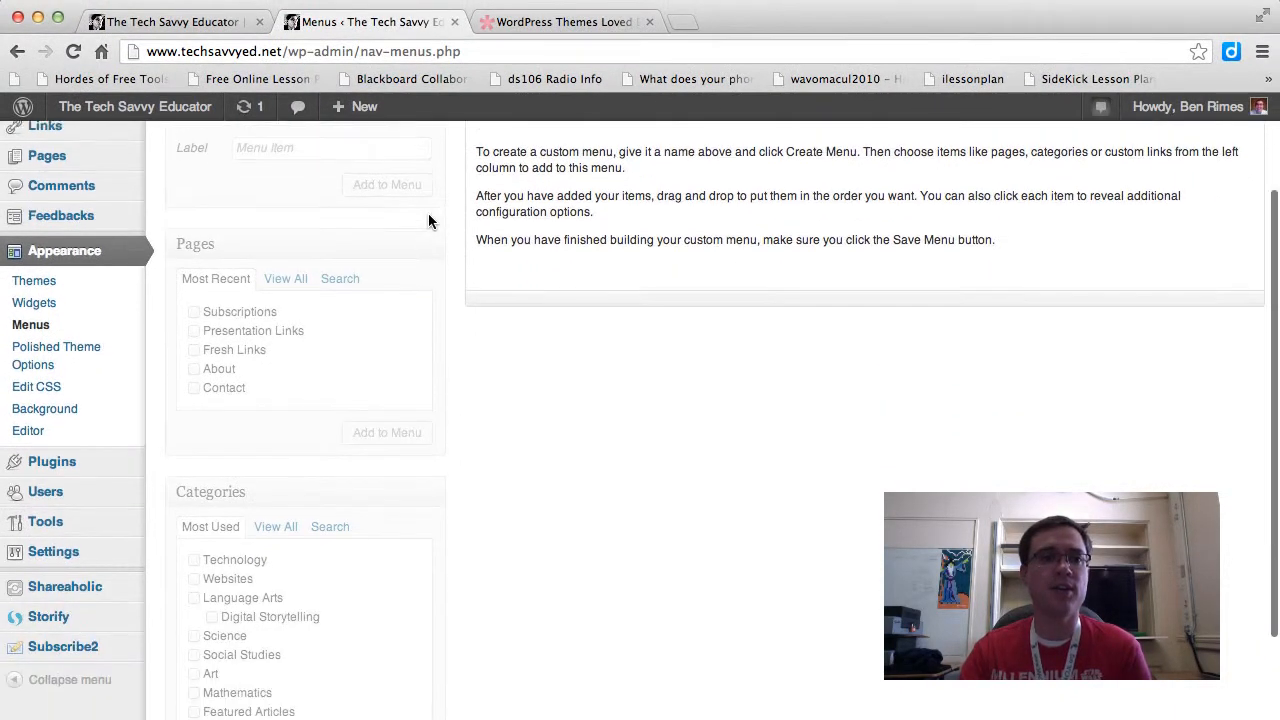
{"action": "scroll", "coordinate": [428, 213], "scroll_direction": "up", "scroll_amount": 3}
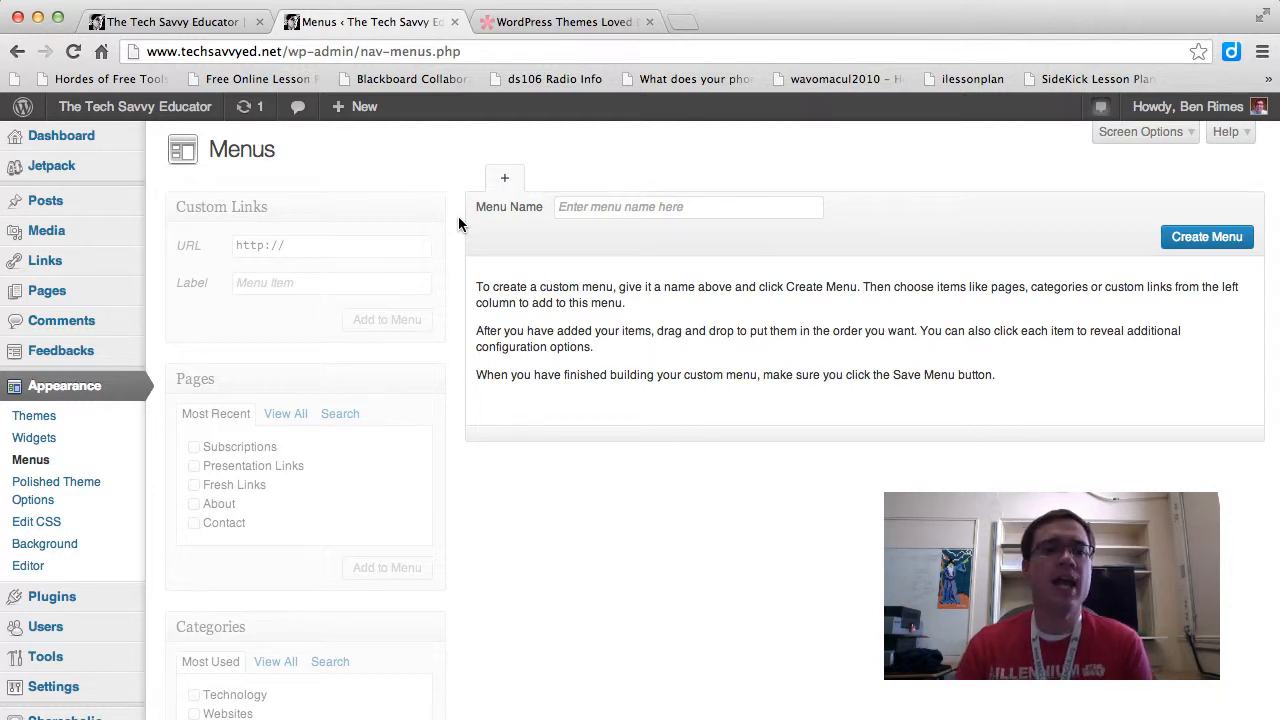
{"action": "left_click", "coordinate": [568, 209]}
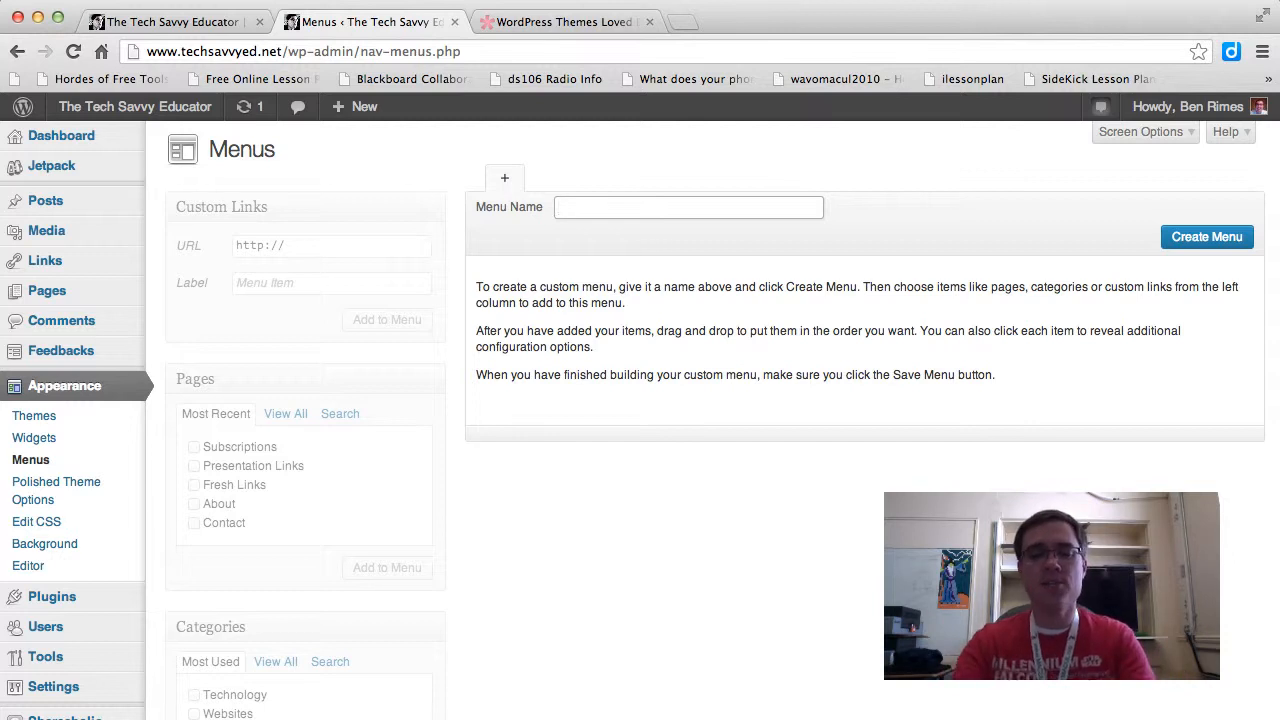
{"action": "type", "text": "Main Menu"}
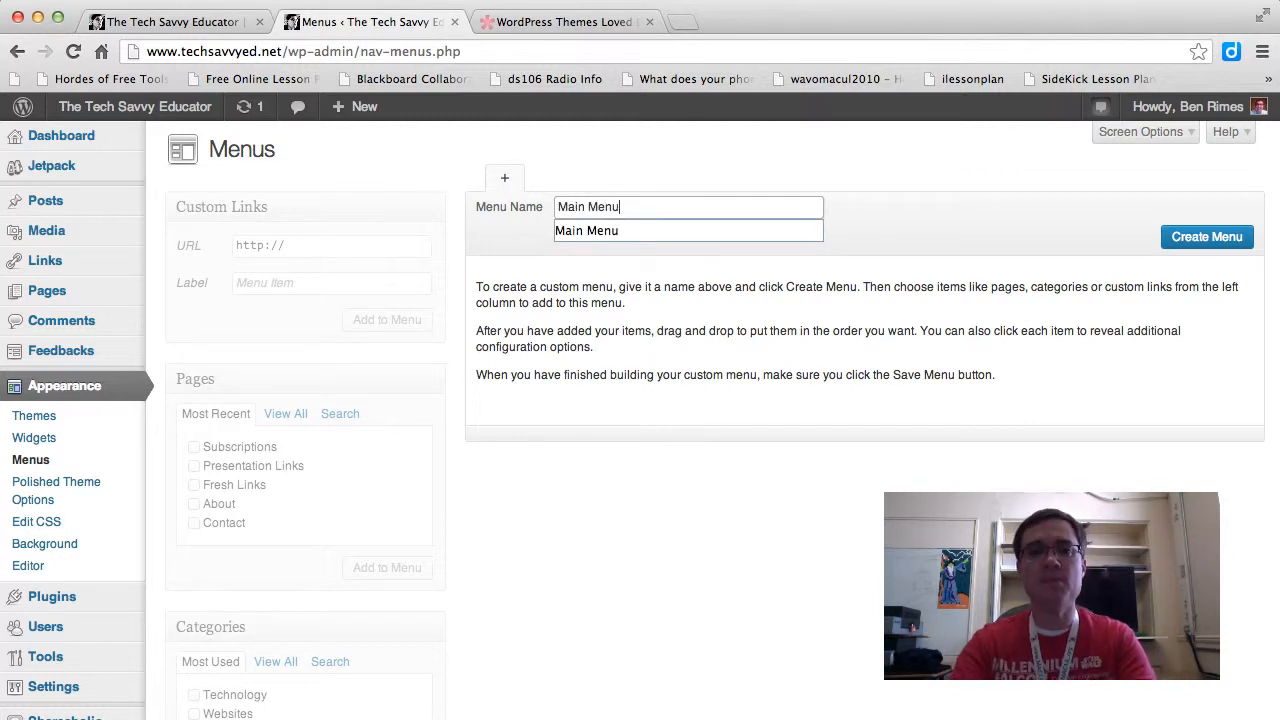
{"action": "left_click", "coordinate": [704, 235]}
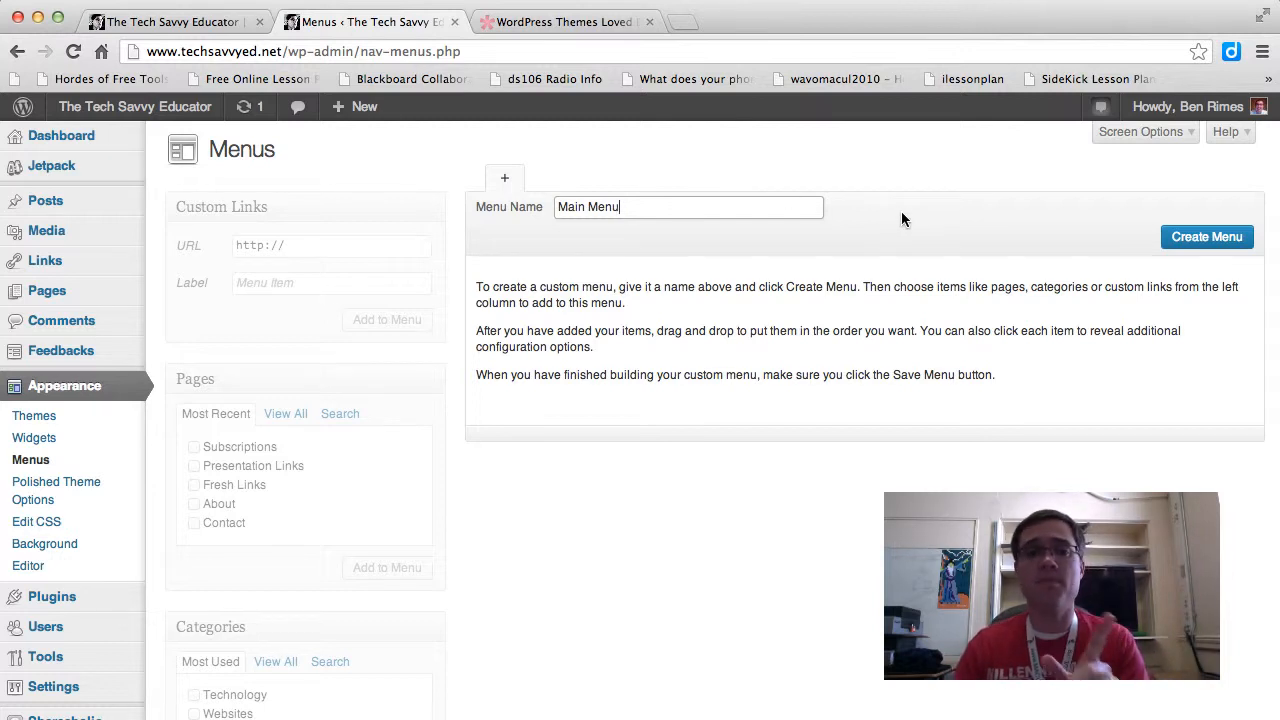
{"action": "left_click", "coordinate": [1196, 244]}
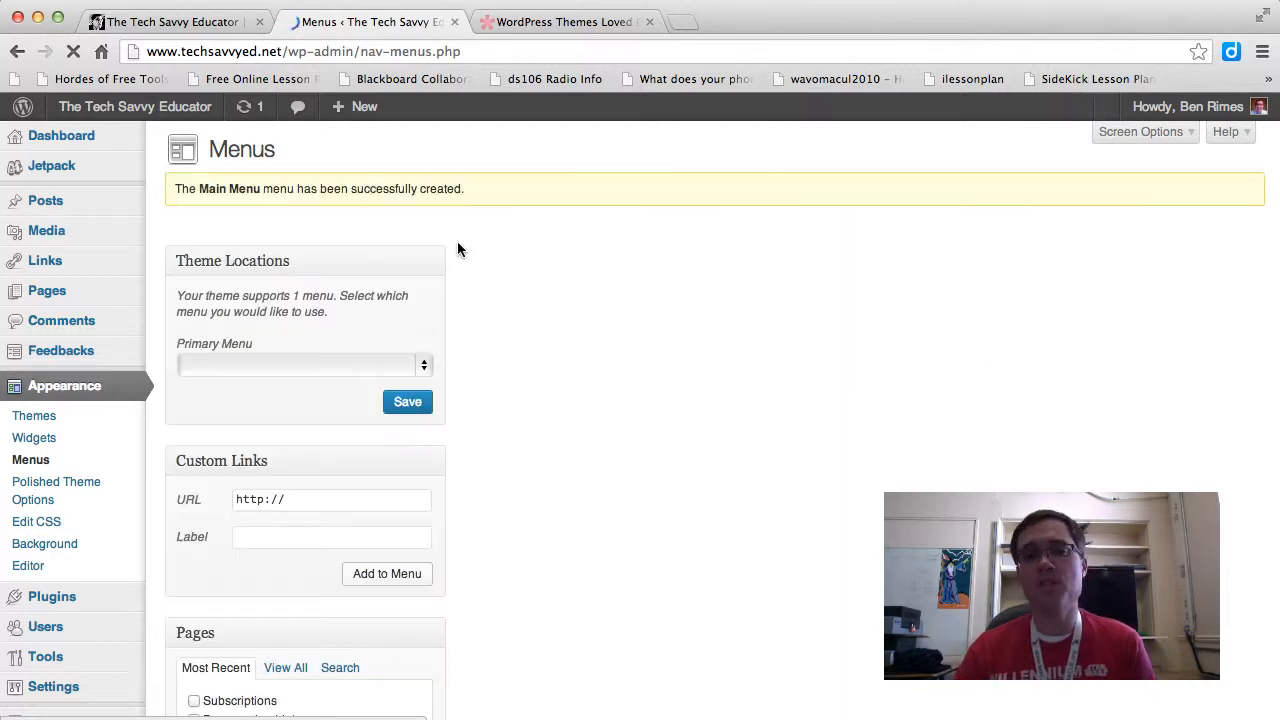
Choose Main Menu as the Primary Menu in the theme locations.
{"action": "scroll", "coordinate": [459, 242], "scroll_direction": "down", "scroll_amount": 2}
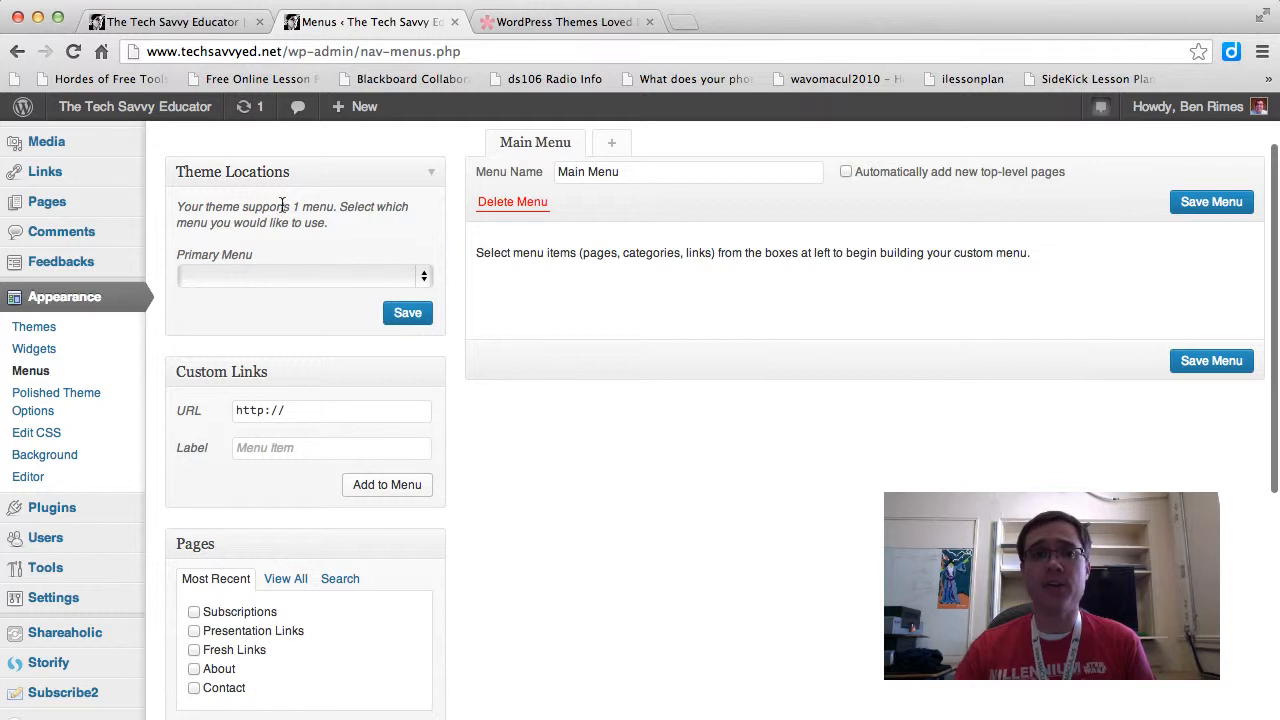
{"action": "left_click", "coordinate": [424, 276]}
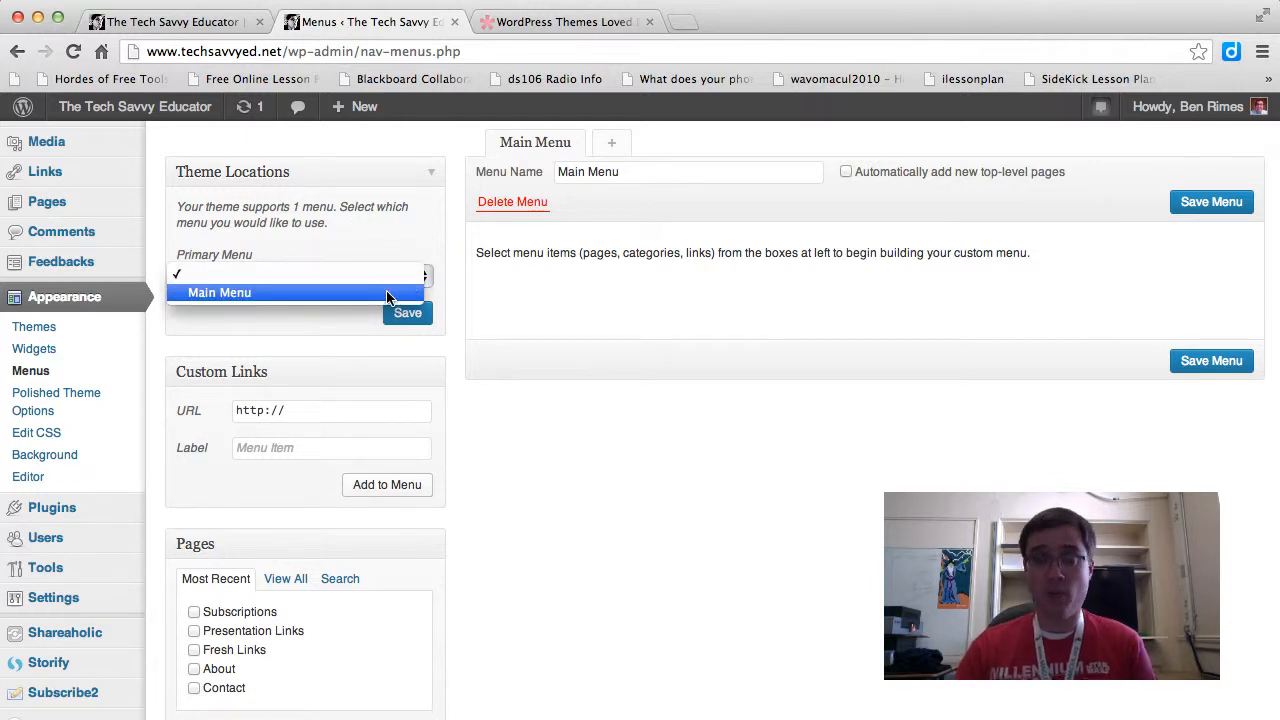
{"action": "left_click", "coordinate": [388, 293]}
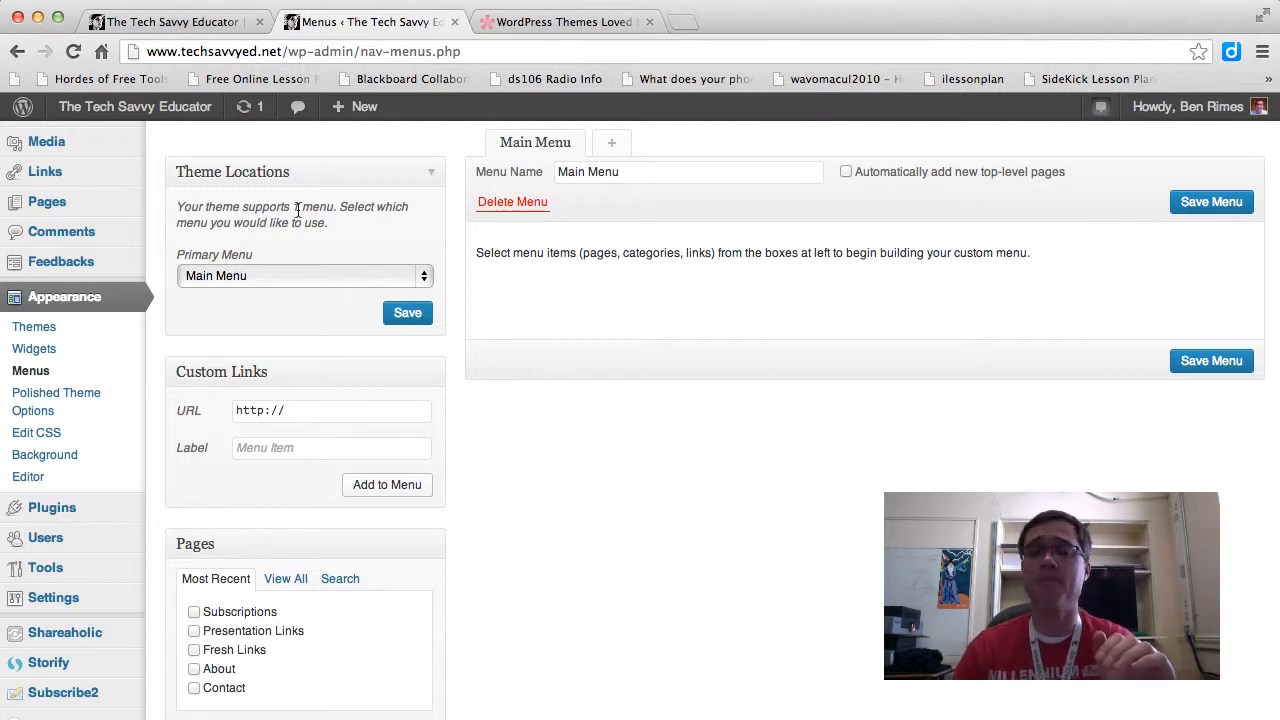
{"action": "left_click", "coordinate": [424, 276]}
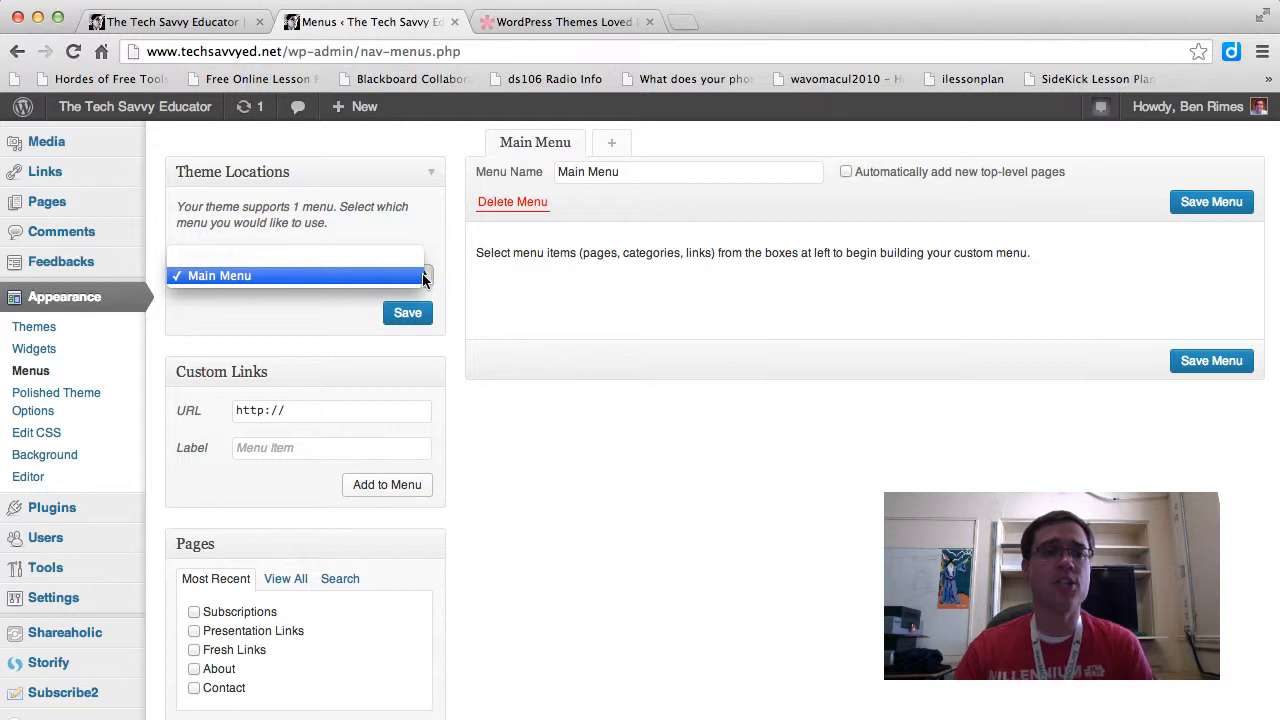
{"action": "left_click", "coordinate": [410, 275]}
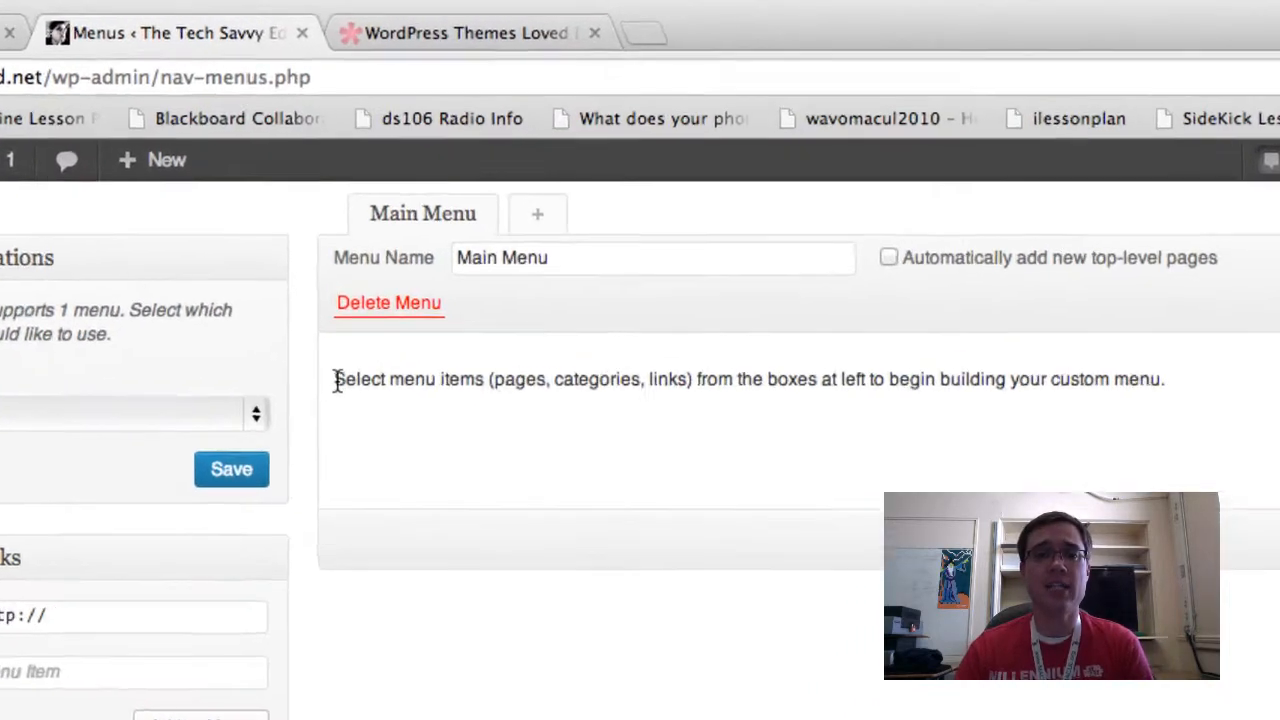
Review the instructions for adding pages, categories and links to the empty Main Menu.
{"action": "left_click_drag", "start_coordinate": [476, 253], "coordinate": [578, 253]}
{"action": "left_click_drag", "start_coordinate": [468, 407], "coordinate": [894, 403]}
{"action": "left_click", "coordinate": [891, 399]}
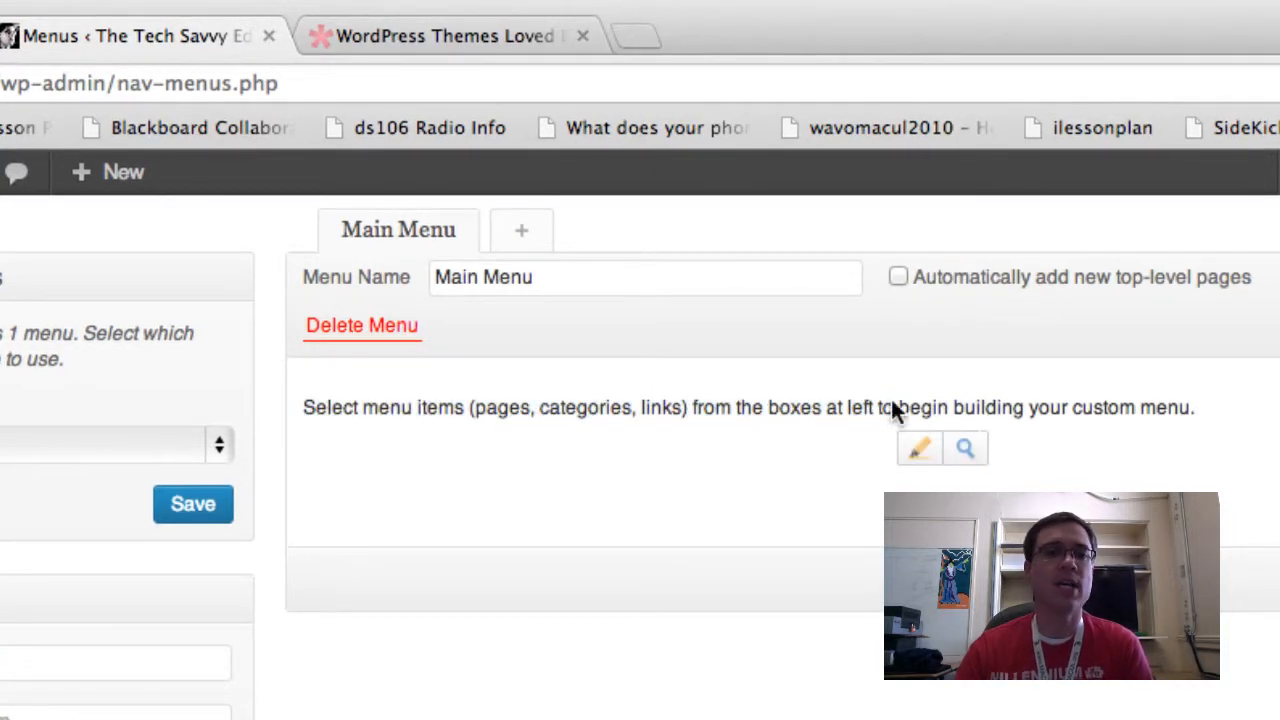
{"action": "scroll", "coordinate": [270, 475], "scroll_direction": "down", "scroll_amount": 1}
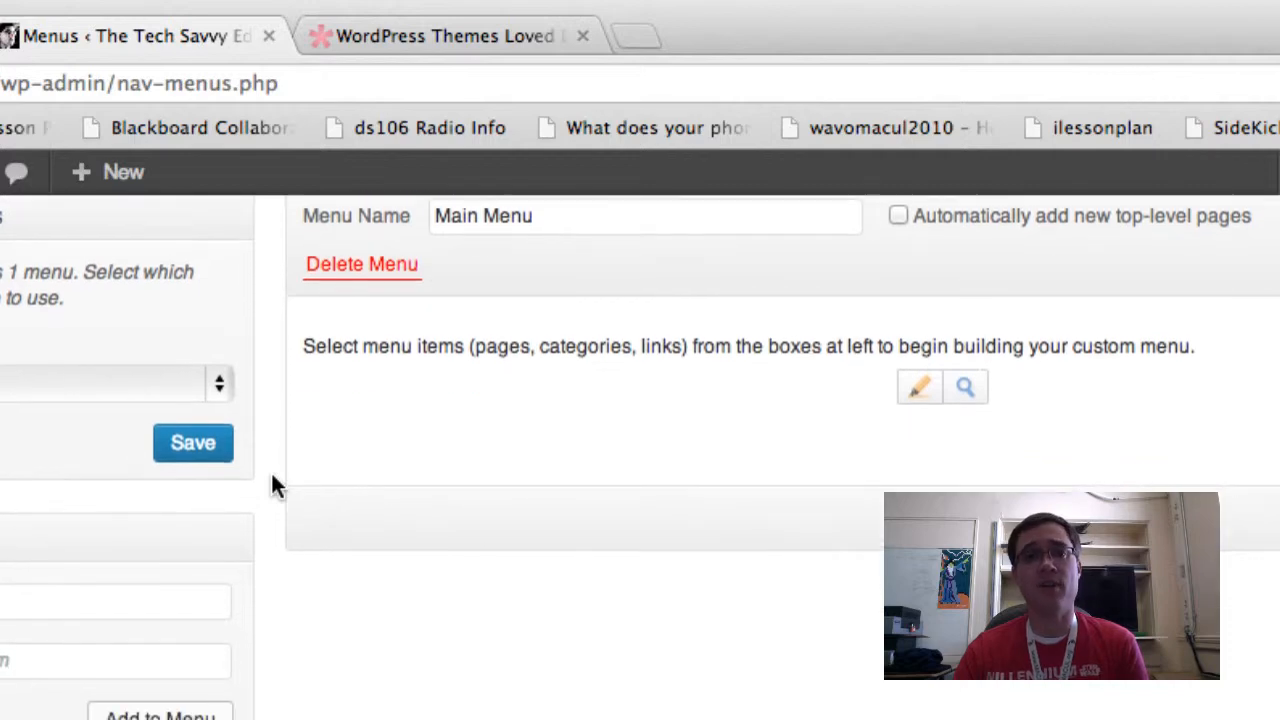
{"action": "scroll", "coordinate": [270, 475], "scroll_direction": "up", "scroll_amount": 2}
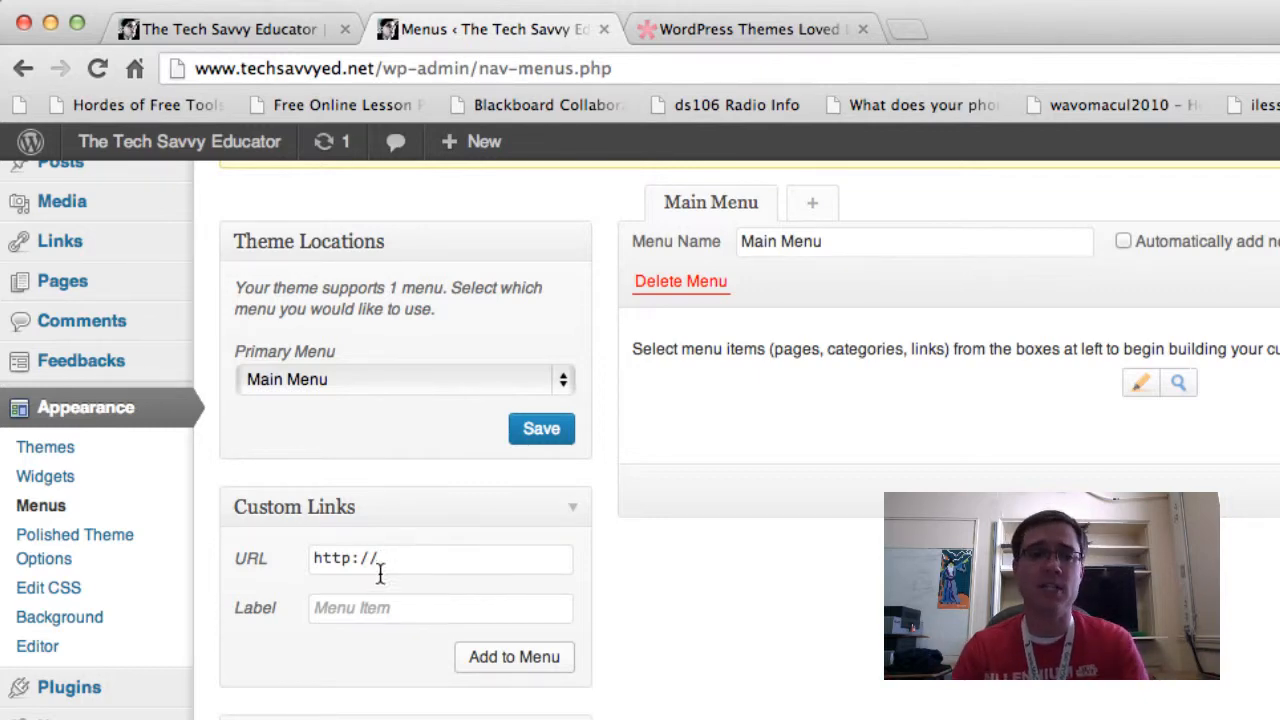
Add all of the most used categories to Main Menu.
{"action": "scroll", "coordinate": [444, 580], "scroll_direction": "down", "scroll_amount": 2}
{"action": "scroll", "coordinate": [447, 585], "scroll_direction": "down", "scroll_amount": 5}
{"action": "scroll", "coordinate": [447, 585], "scroll_direction": "down", "scroll_amount": 3}
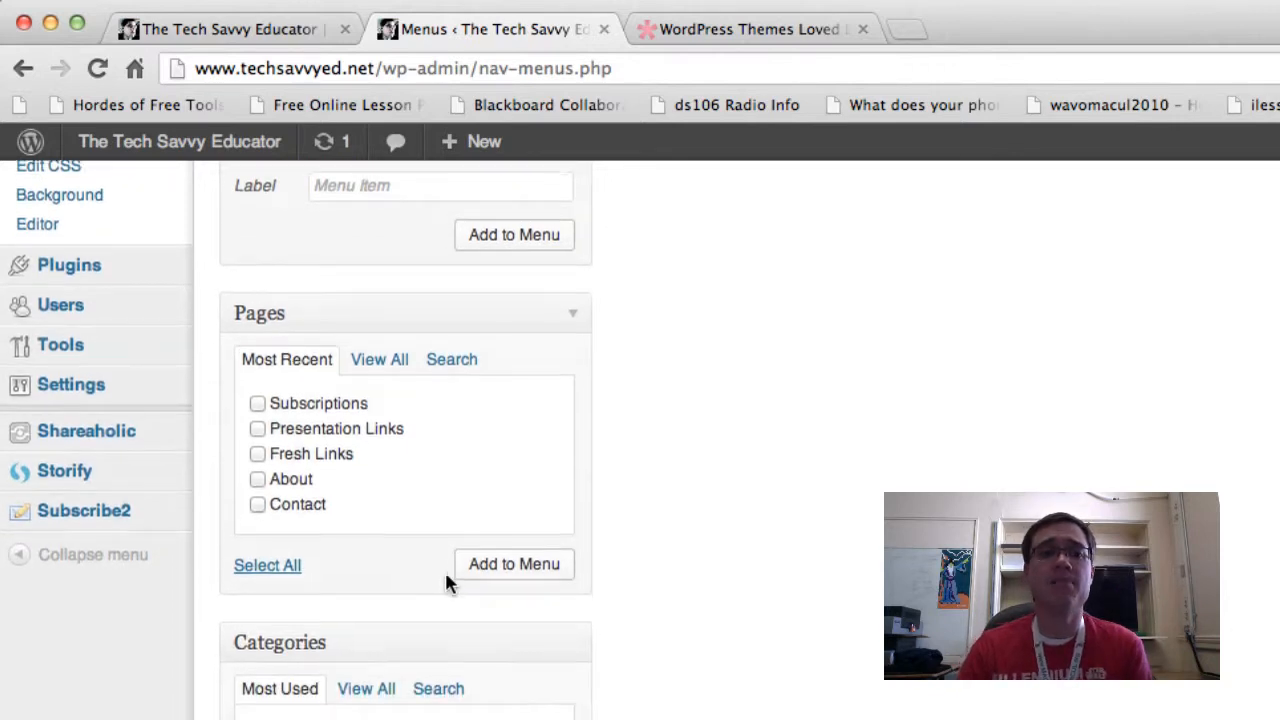
{"action": "scroll", "coordinate": [447, 576], "scroll_direction": "up", "scroll_amount": 1}
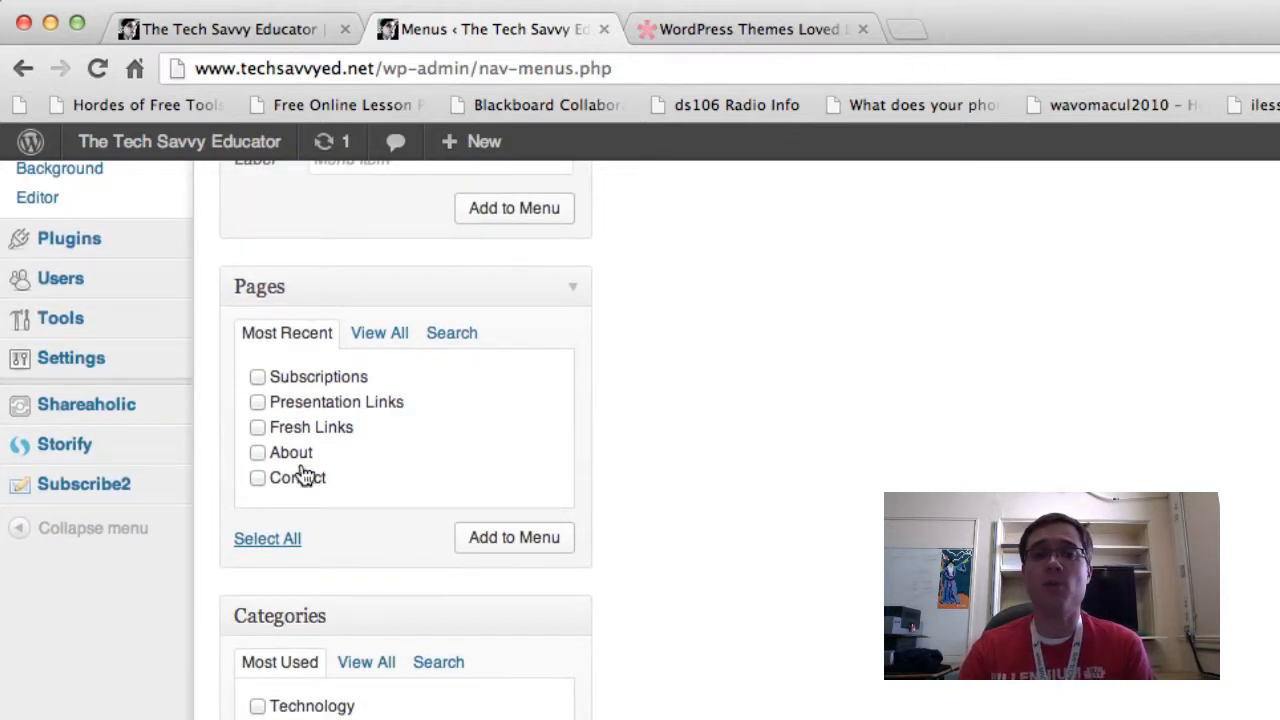
{"action": "scroll", "coordinate": [363, 560], "scroll_direction": "down", "scroll_amount": 3}
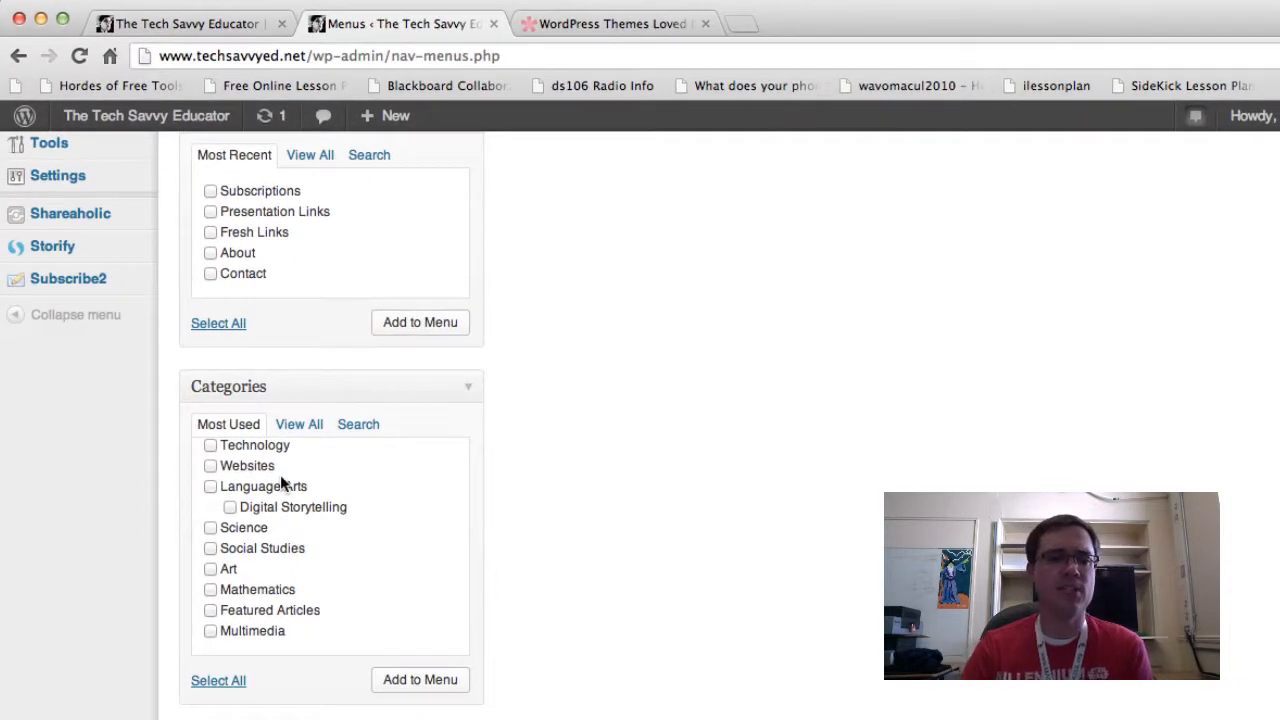
{"action": "left_click", "coordinate": [217, 684]}
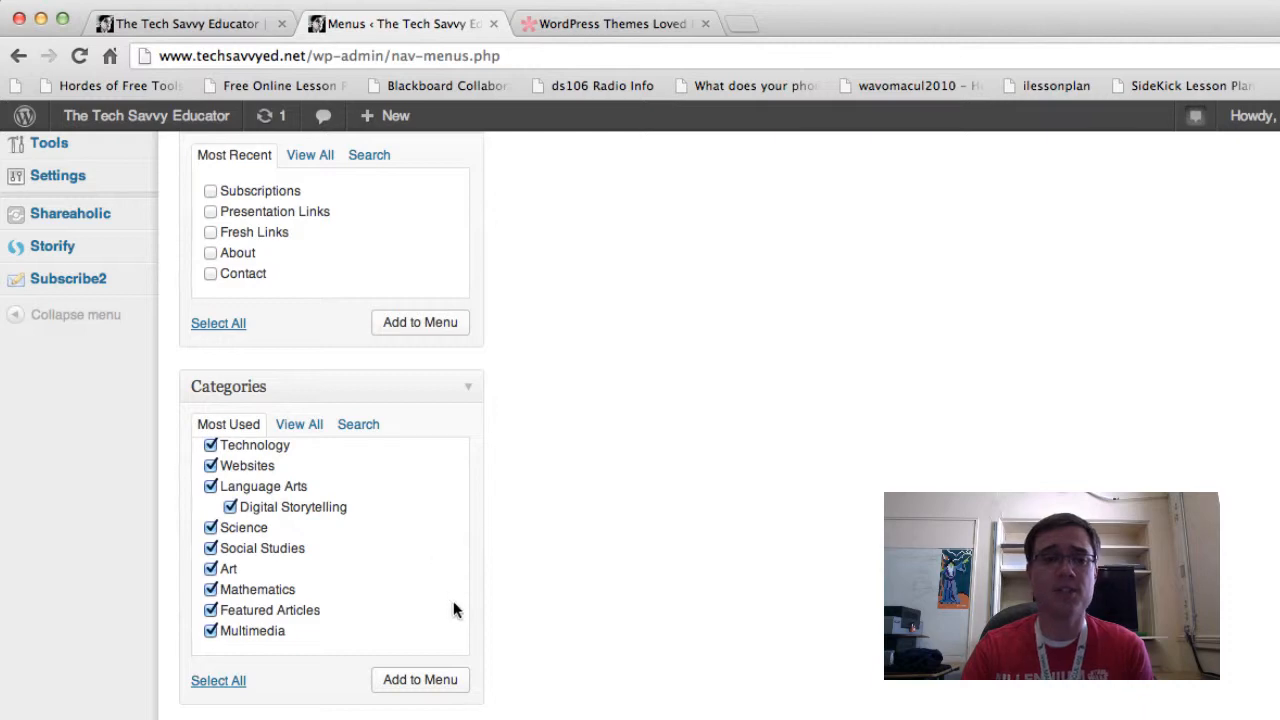
{"action": "left_click", "coordinate": [435, 679]}
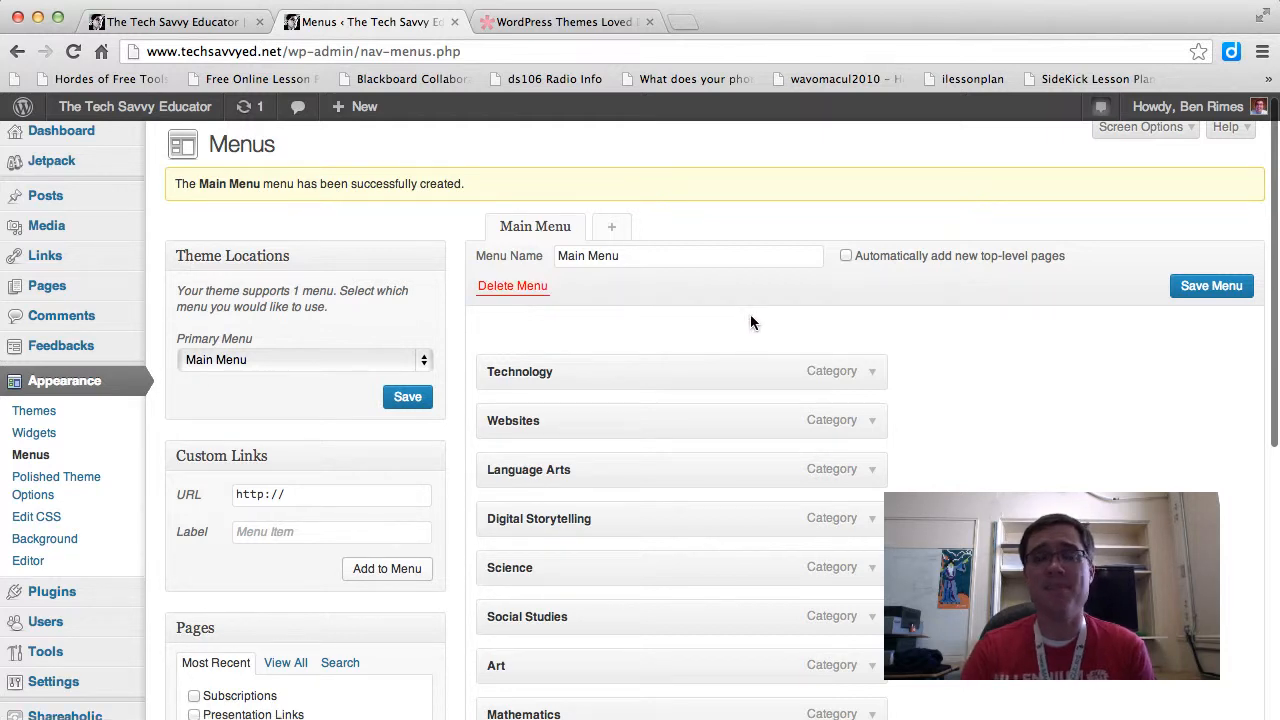
Move the Art category to the first position in Main Menu.
{"action": "scroll", "coordinate": [916, 400], "scroll_direction": "down", "scroll_amount": 3}
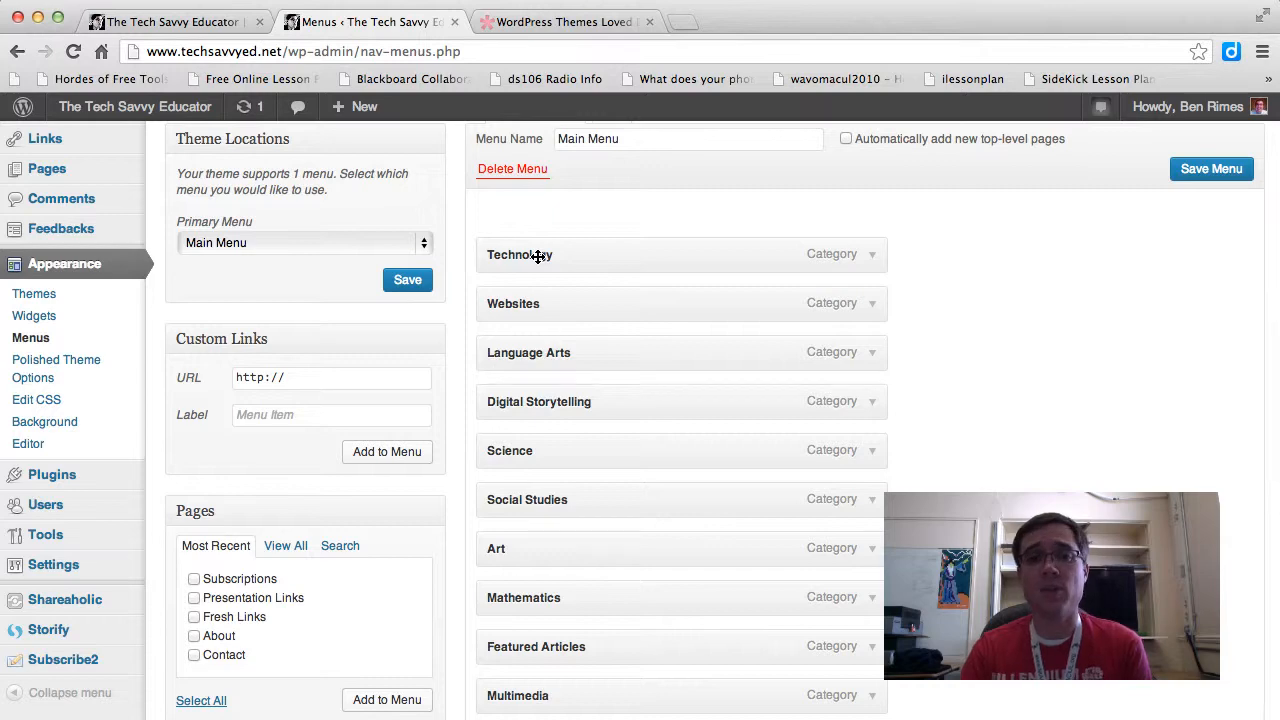
{"action": "scroll", "coordinate": [600, 245], "scroll_direction": "up", "scroll_amount": 3}
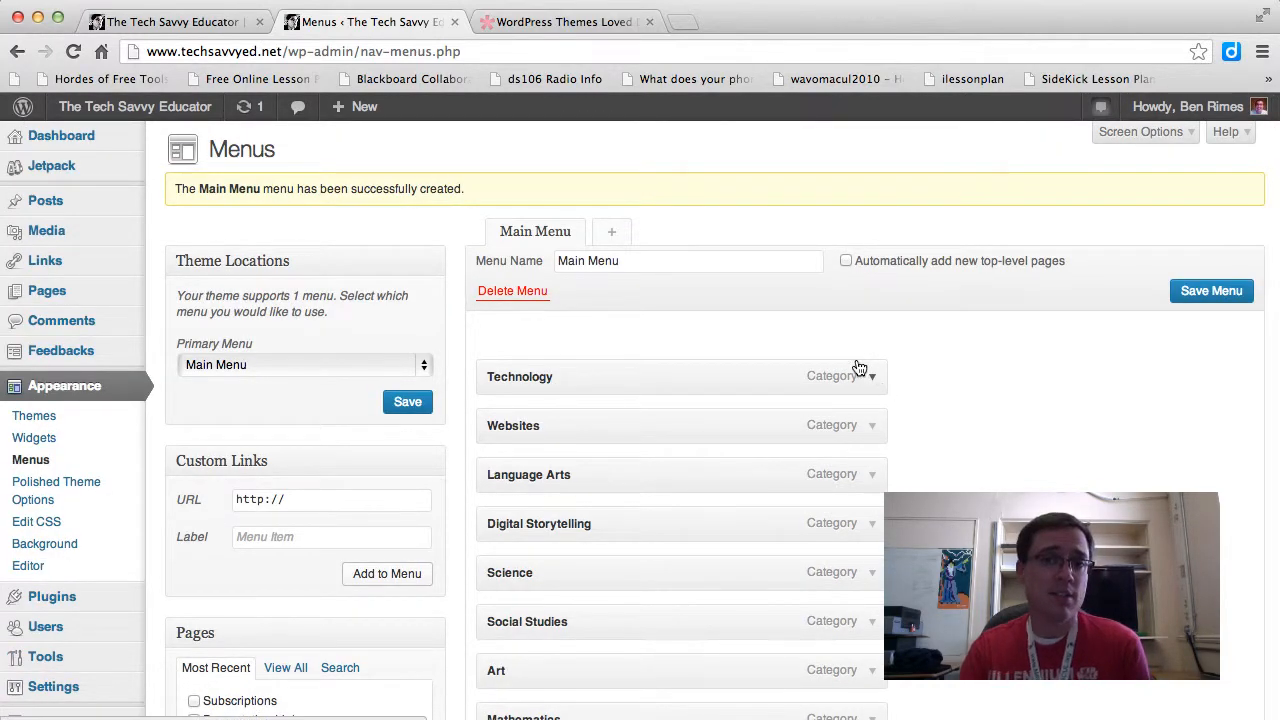
{"action": "scroll", "coordinate": [903, 377], "scroll_direction": "down", "scroll_amount": 2}
{"action": "scroll", "coordinate": [903, 377], "scroll_direction": "up", "scroll_amount": 2}
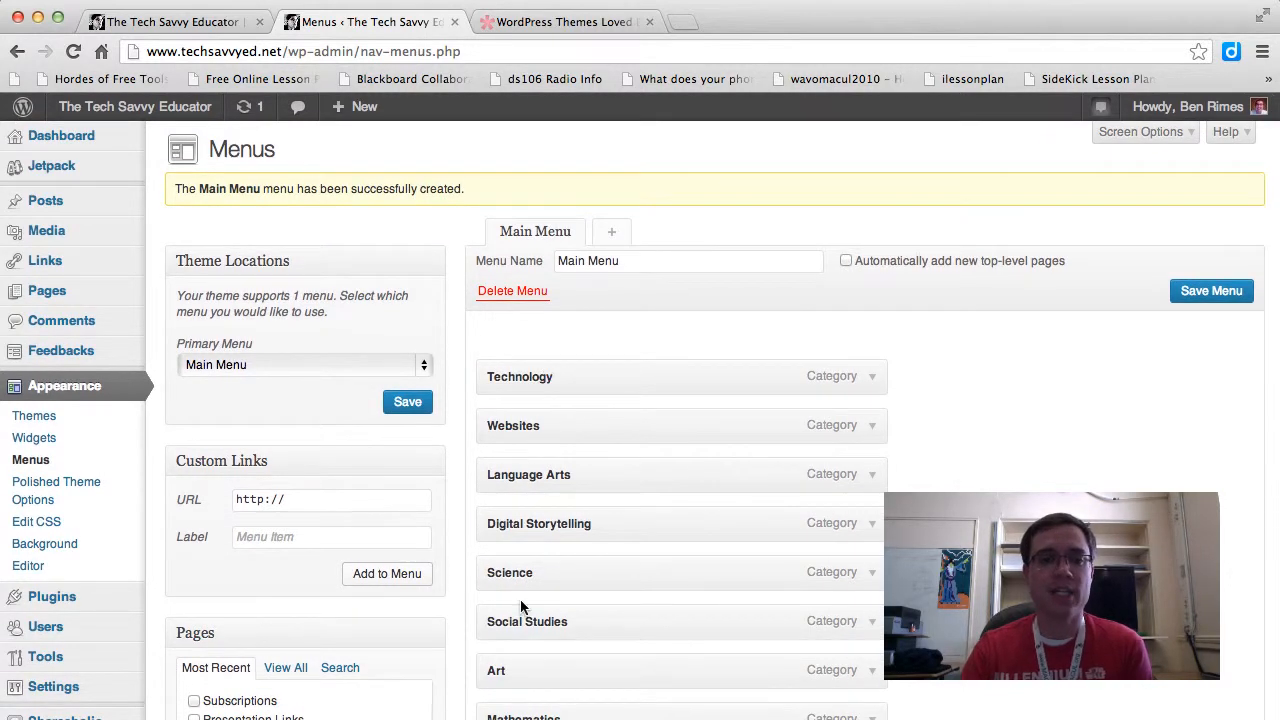
{"action": "left_click_drag", "start_coordinate": [523, 662], "coordinate": [510, 349]}
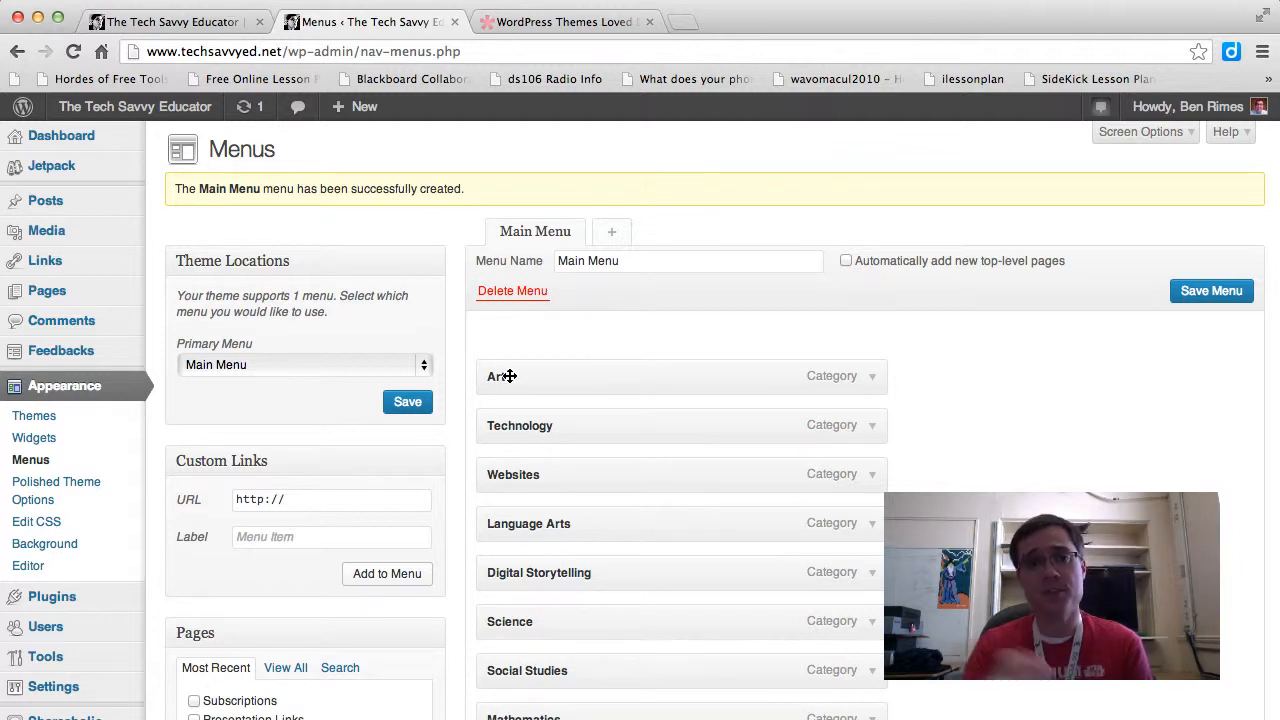
Try nesting Technology as a sub-item of Art, and return it to the top level.
{"action": "left_click_drag", "start_coordinate": [543, 426], "coordinate": [598, 426]}
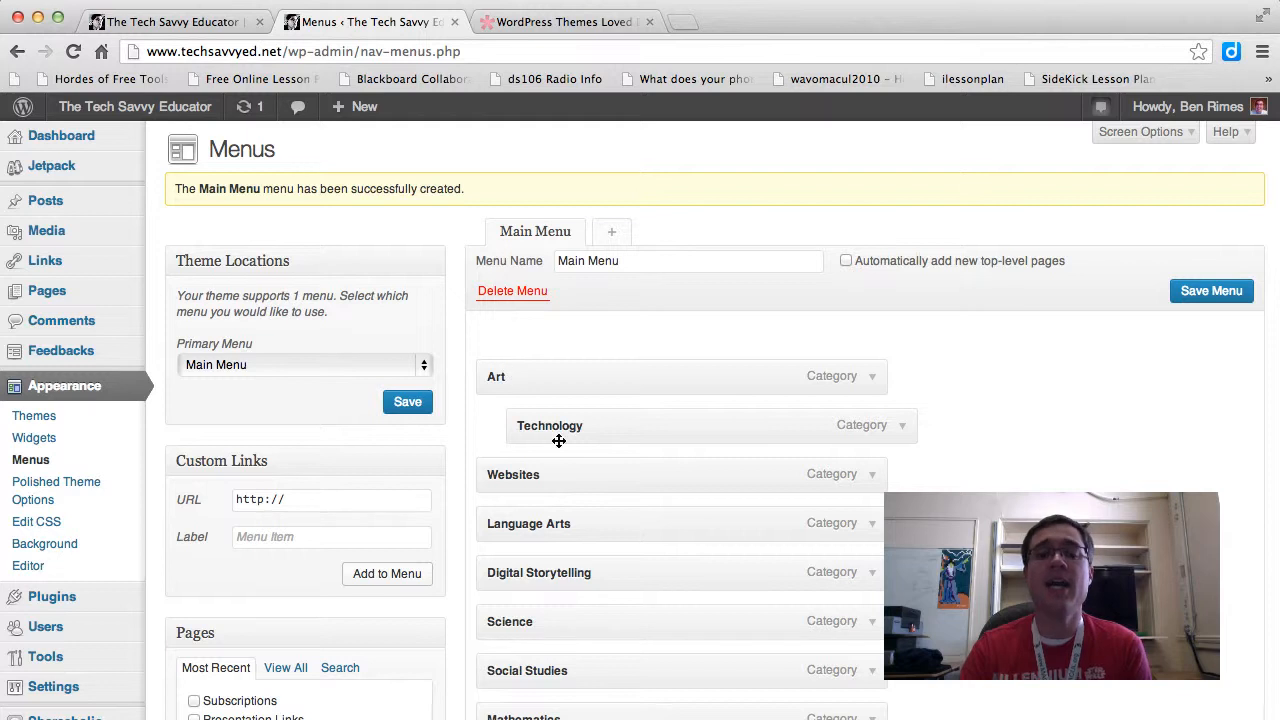
{"action": "scroll", "coordinate": [559, 441], "scroll_direction": "down", "scroll_amount": 2}
{"action": "scroll", "coordinate": [559, 441], "scroll_direction": "up", "scroll_amount": 2}
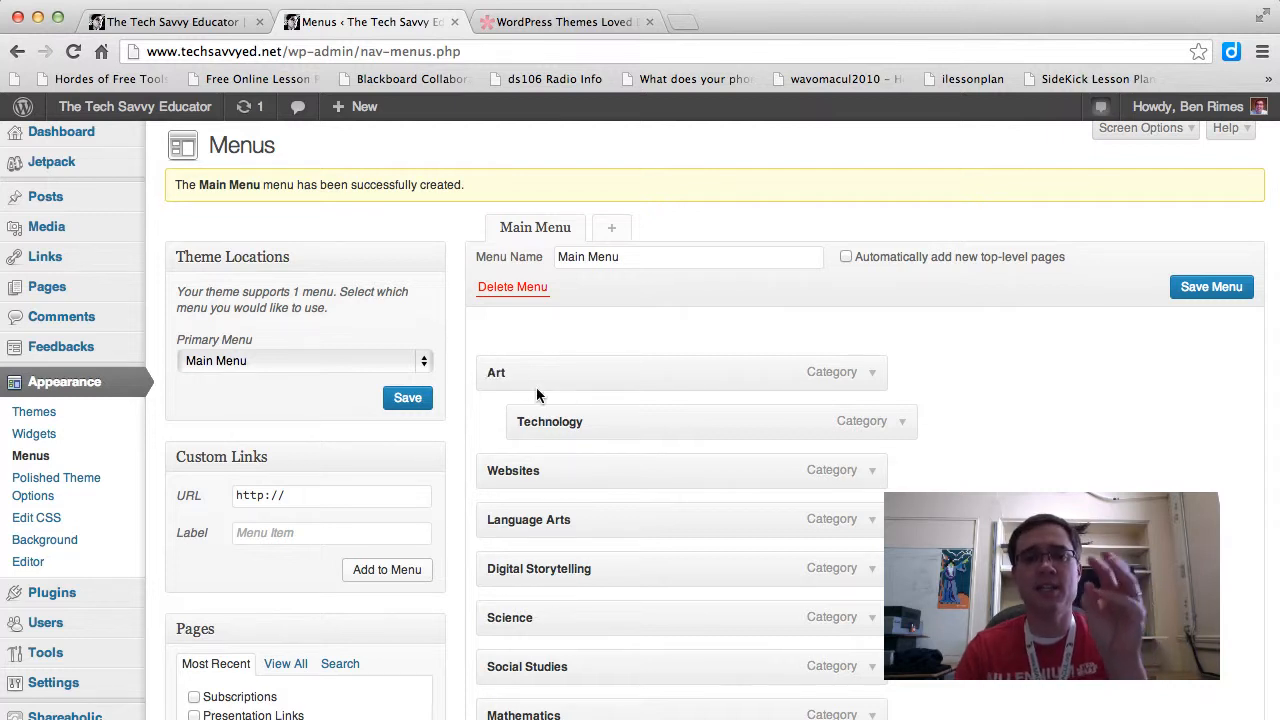
{"action": "left_click_drag", "start_coordinate": [572, 418], "coordinate": [534, 420]}
Move the Language Arts category above Art to make it the first item in Main Menu.
{"action": "scroll", "coordinate": [553, 385], "scroll_direction": "down", "scroll_amount": 2}
{"action": "scroll", "coordinate": [553, 380], "scroll_direction": "down", "scroll_amount": 2}
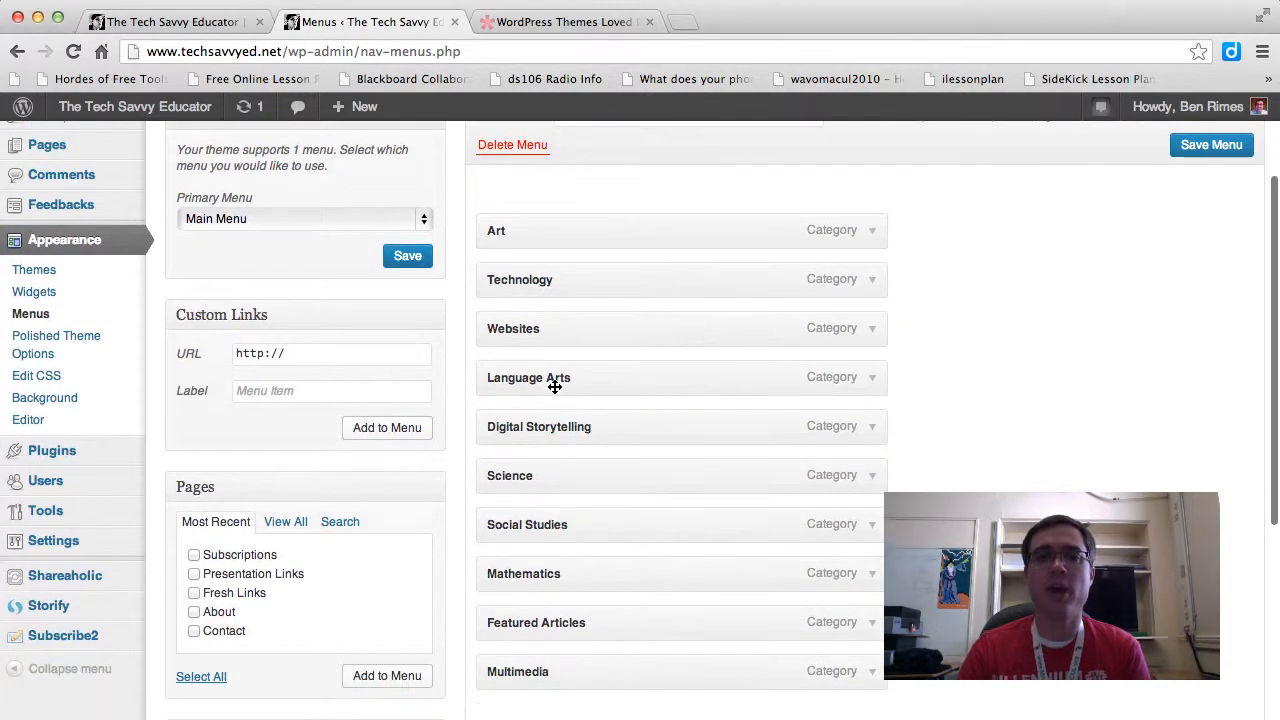
{"action": "scroll", "coordinate": [551, 386], "scroll_direction": "up", "scroll_amount": 1}
{"action": "left_click_drag", "start_coordinate": [530, 408], "coordinate": [529, 243]}
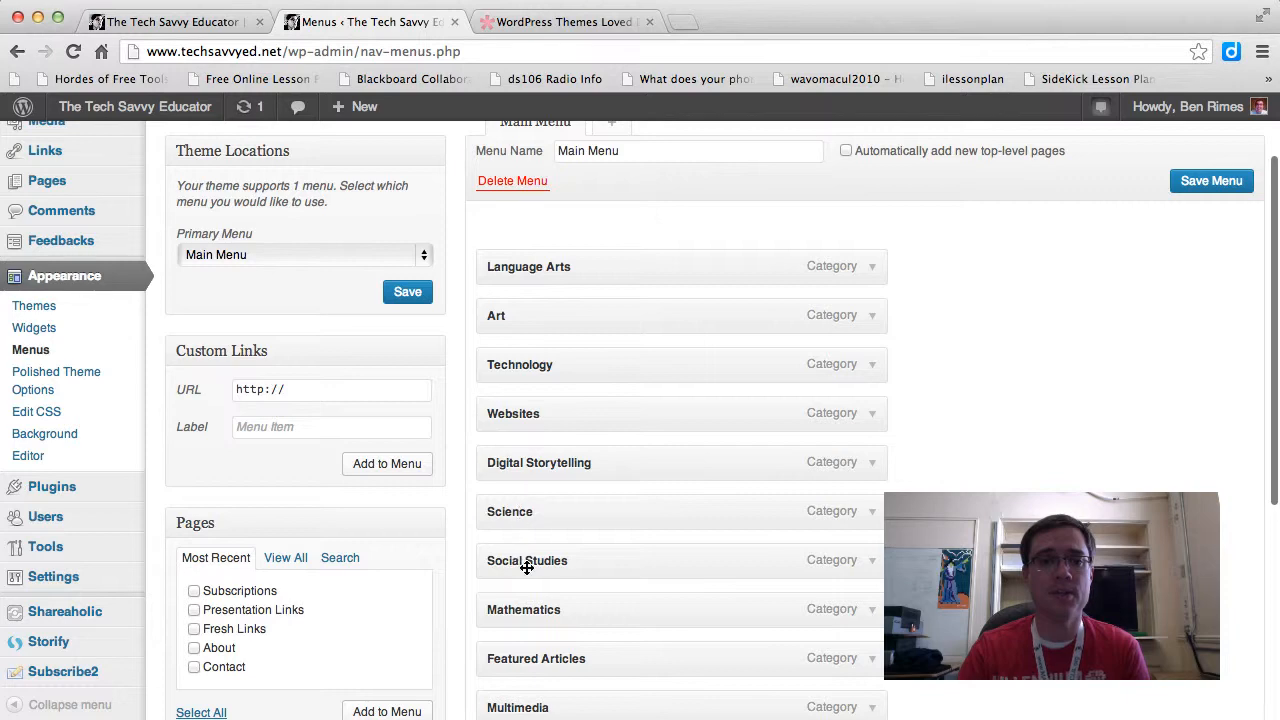
{"action": "scroll", "coordinate": [525, 545], "scroll_direction": "up", "scroll_amount": 2}
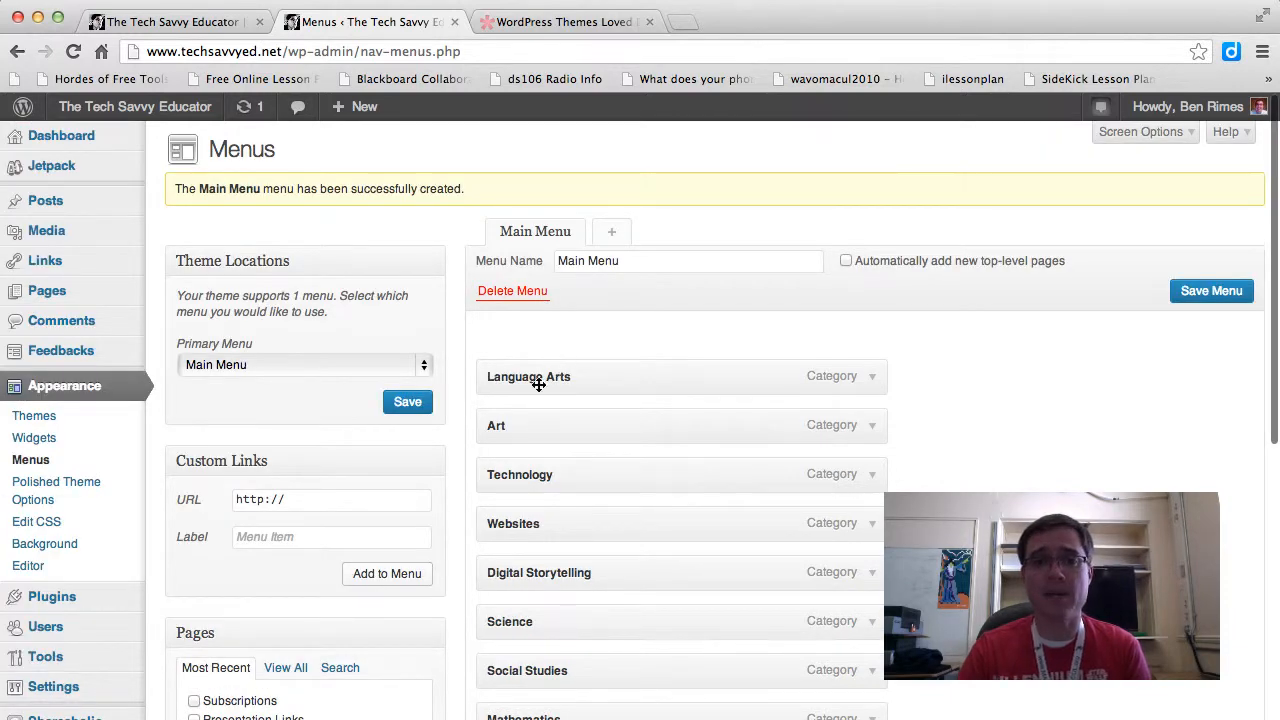
Add the Digital Storytelling, Emergent Literacy and Reading categories to Main Menu from the full category list.
{"action": "scroll", "coordinate": [518, 491], "scroll_direction": "down", "scroll_amount": 3}
{"action": "scroll", "coordinate": [518, 491], "scroll_direction": "down", "scroll_amount": 7}
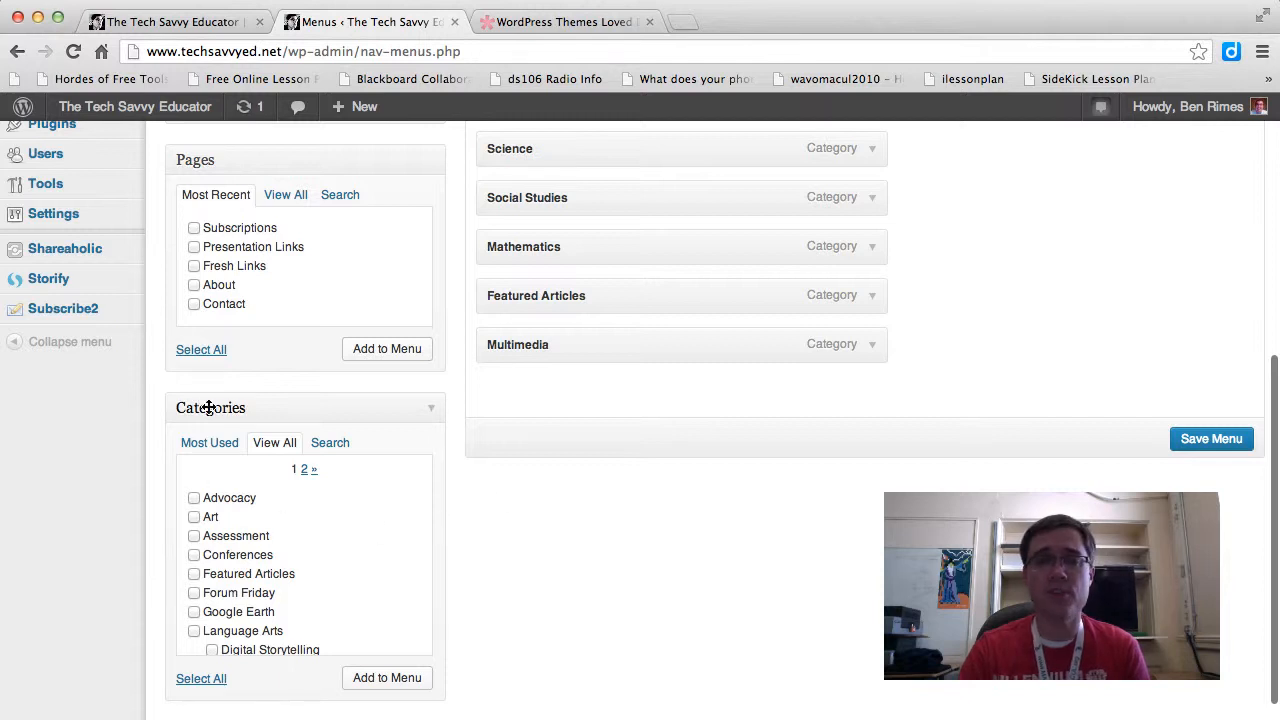
{"action": "scroll", "coordinate": [214, 566], "scroll_direction": "down", "scroll_amount": 3}
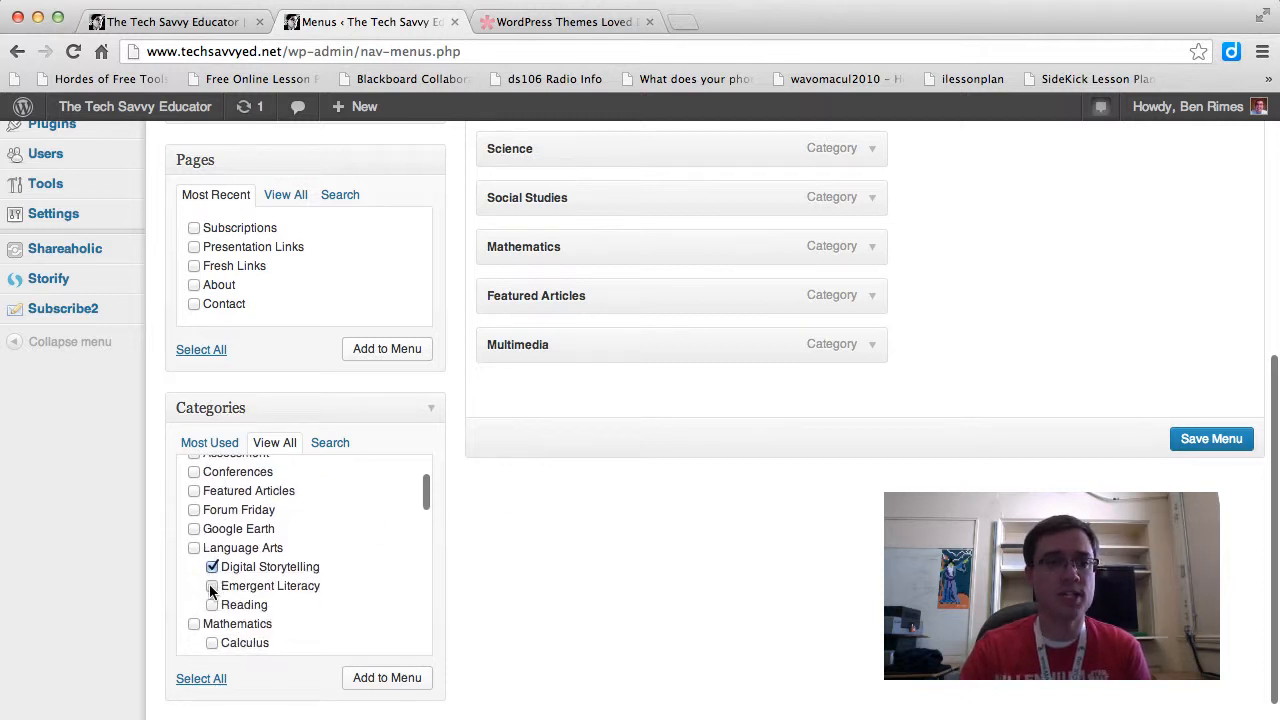
{"action": "left_click", "coordinate": [212, 605]}
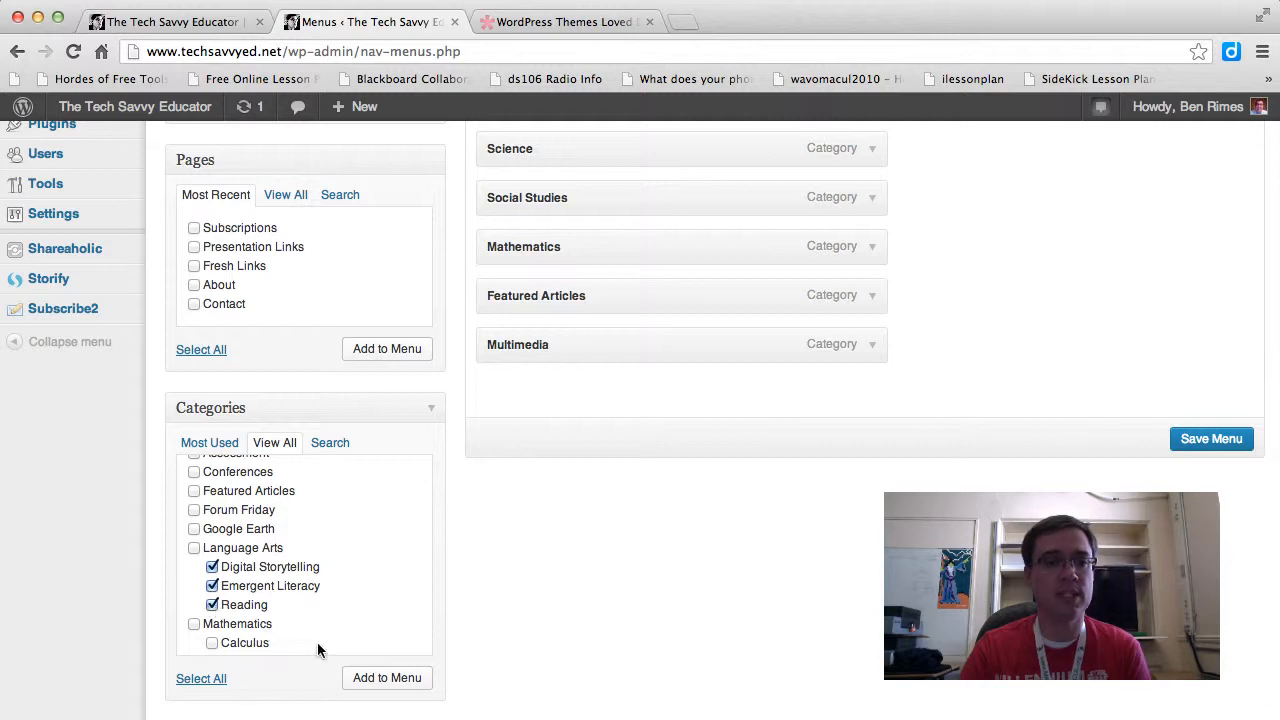
{"action": "left_click", "coordinate": [378, 675]}
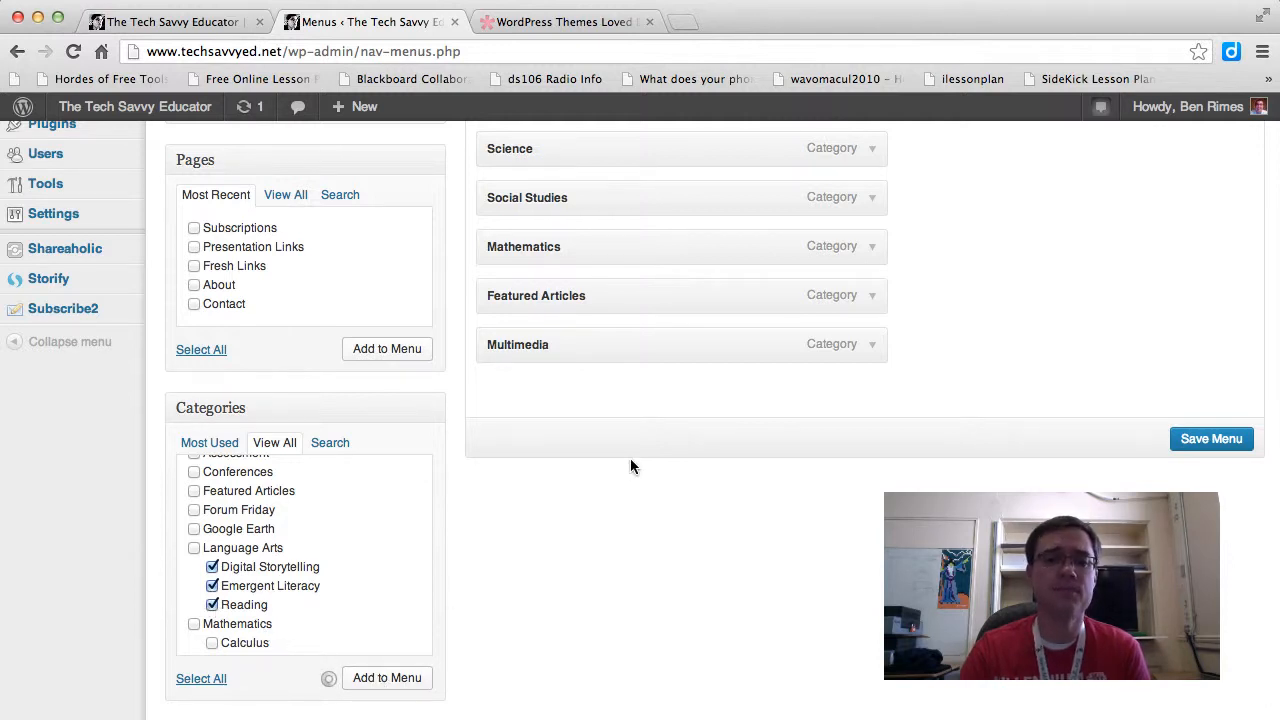
{"action": "scroll", "coordinate": [632, 460], "scroll_direction": "up", "scroll_amount": 3}
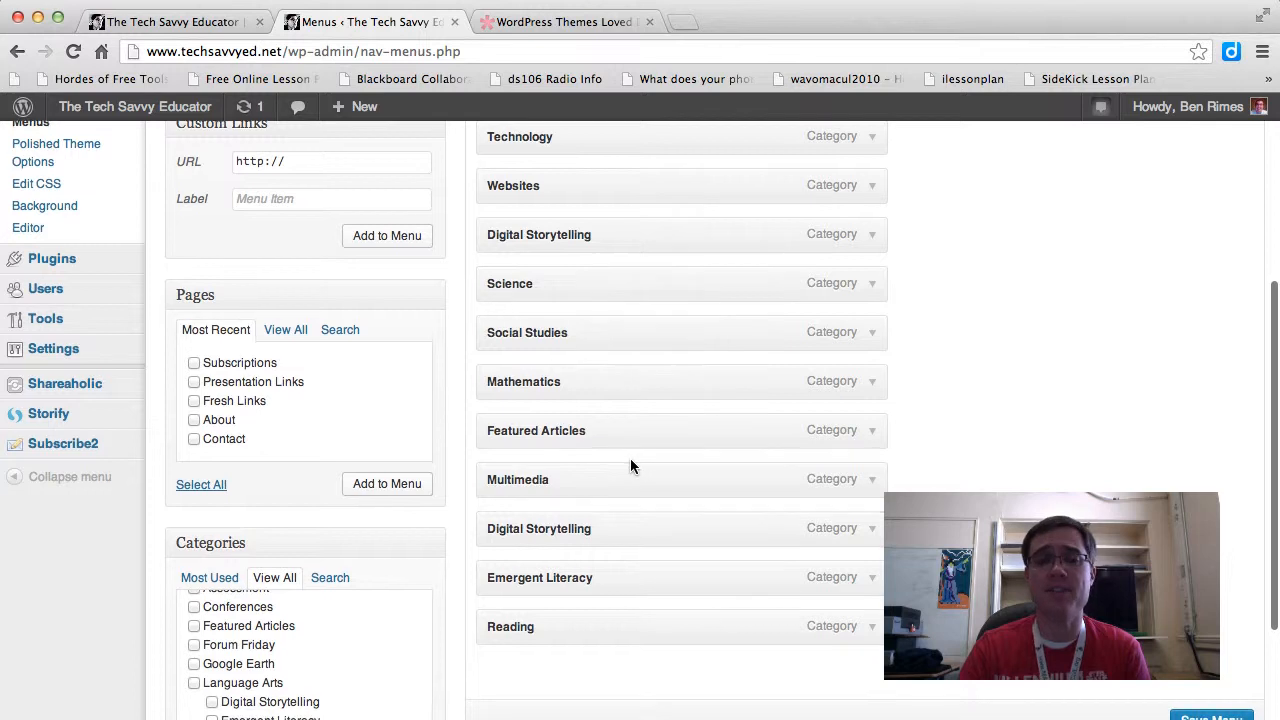
Place the newly added Digital Storytelling, Emergent Literacy and Reading items beneath Language Arts as its sub-items.
{"action": "left_click_drag", "start_coordinate": [573, 532], "coordinate": [566, 145]}
{"action": "left_click_drag", "start_coordinate": [517, 635], "coordinate": [514, 220]}
{"action": "left_click_drag", "start_coordinate": [514, 688], "coordinate": [510, 243]}
{"action": "scroll", "coordinate": [535, 304], "scroll_direction": "up", "scroll_amount": 5}
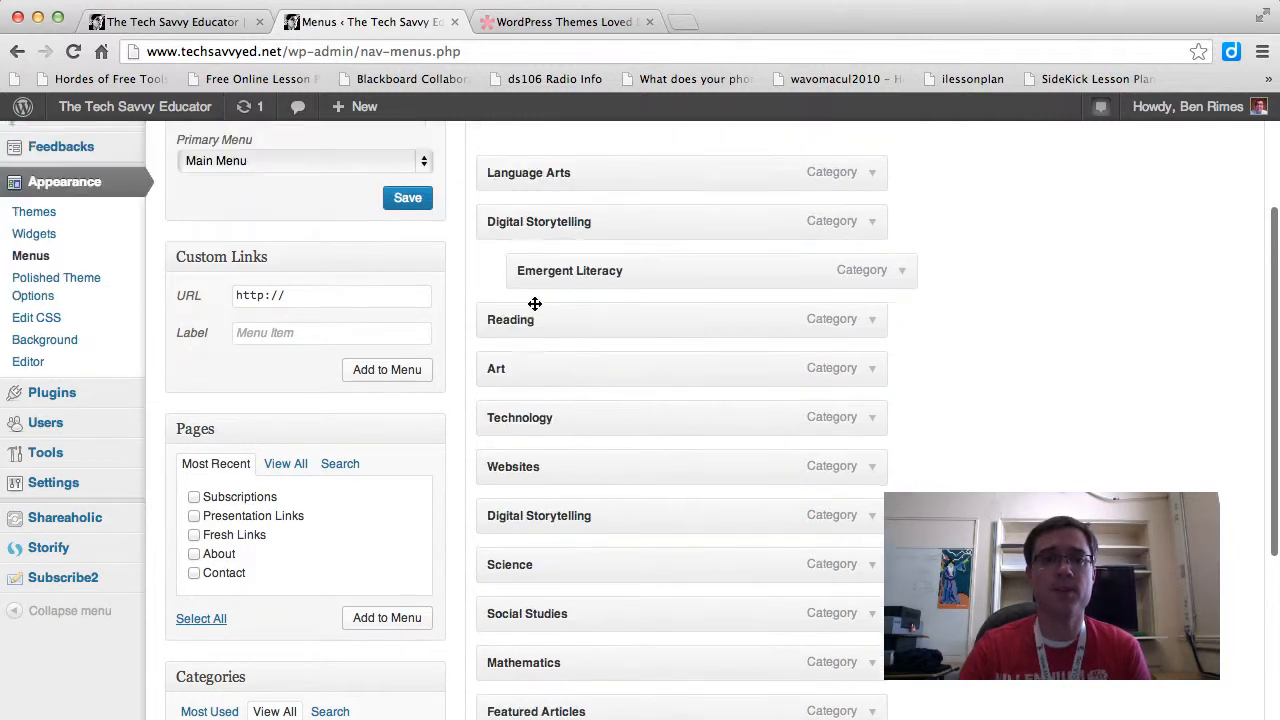
{"action": "left_click_drag", "start_coordinate": [508, 356], "coordinate": [551, 355]}
{"action": "left_click_drag", "start_coordinate": [600, 410], "coordinate": [571, 408]}
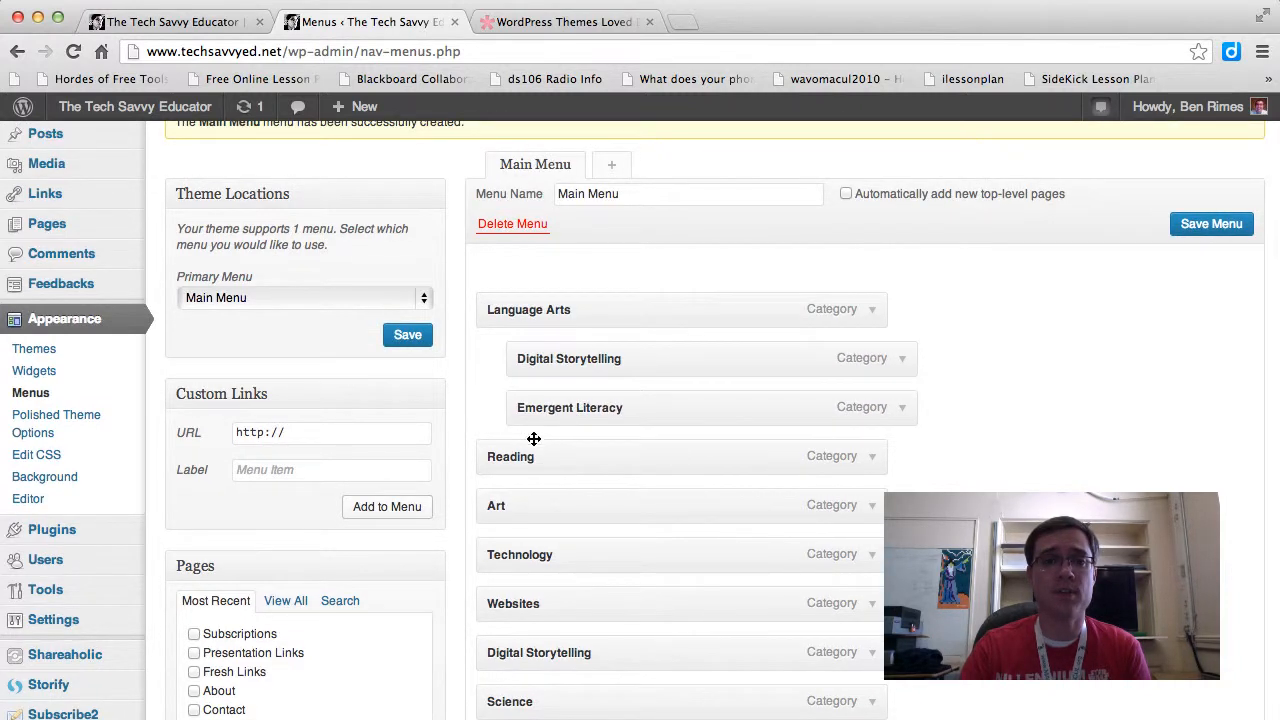
{"action": "left_click_drag", "start_coordinate": [500, 451], "coordinate": [530, 455]}
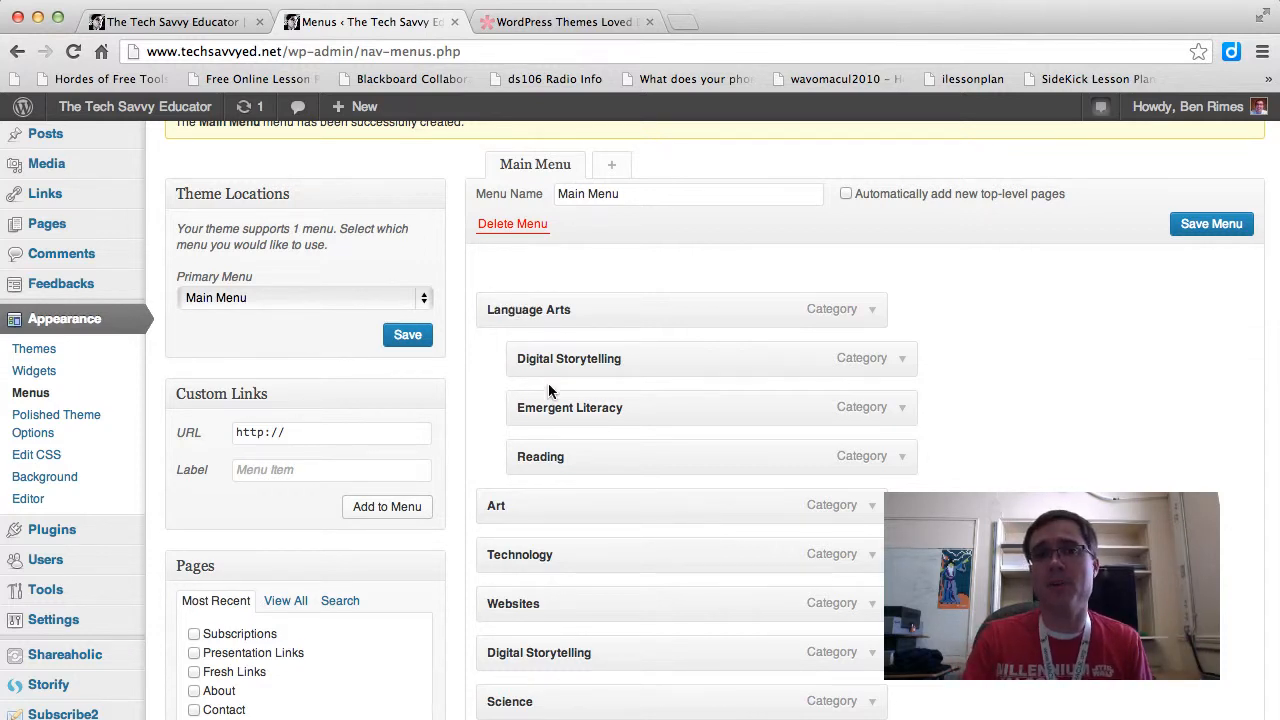
Try nesting Emergent Literacy and Reading one level deeper under Digital Storytelling, and restore them as direct sub-items of Language Arts.
{"action": "left_click_drag", "start_coordinate": [549, 406], "coordinate": [572, 409]}
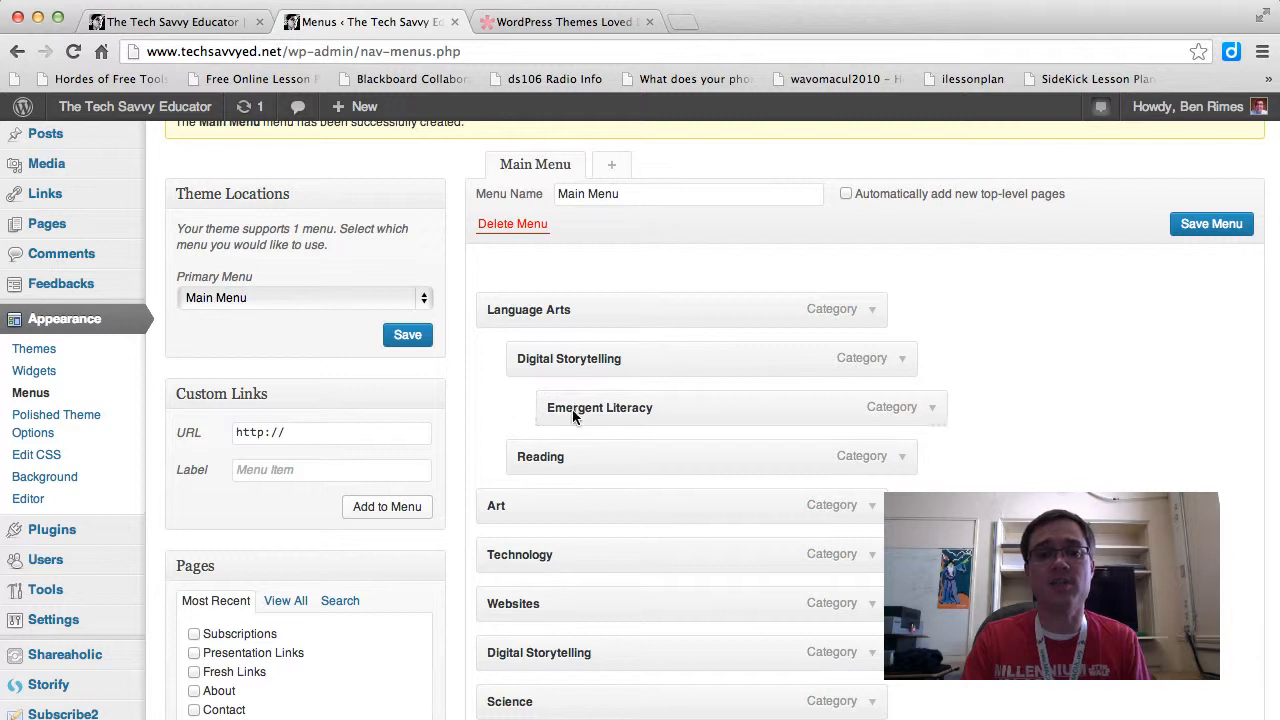
{"action": "left_click_drag", "start_coordinate": [540, 456], "coordinate": [592, 458]}
{"action": "left_click_drag", "start_coordinate": [595, 410], "coordinate": [536, 452]}
{"action": "left_click_drag", "start_coordinate": [582, 407], "coordinate": [565, 406]}
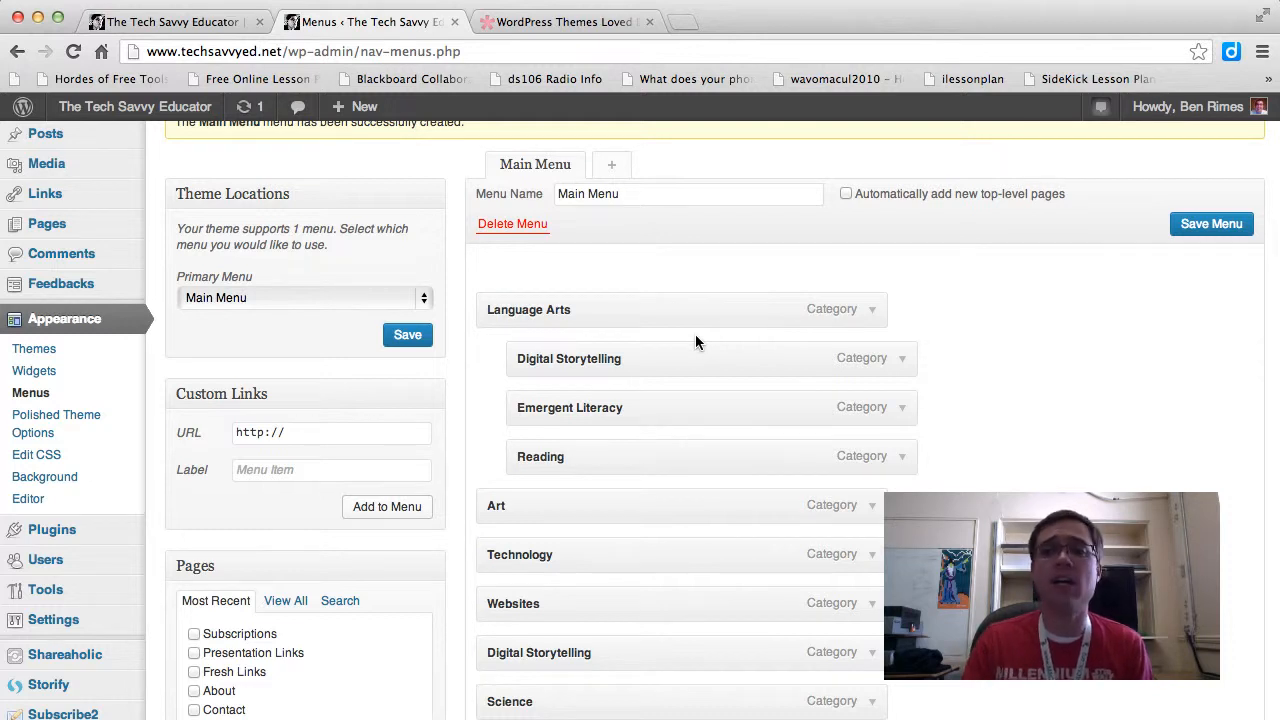
Save the arranged Main Menu.
{"action": "left_click", "coordinate": [1206, 225]}
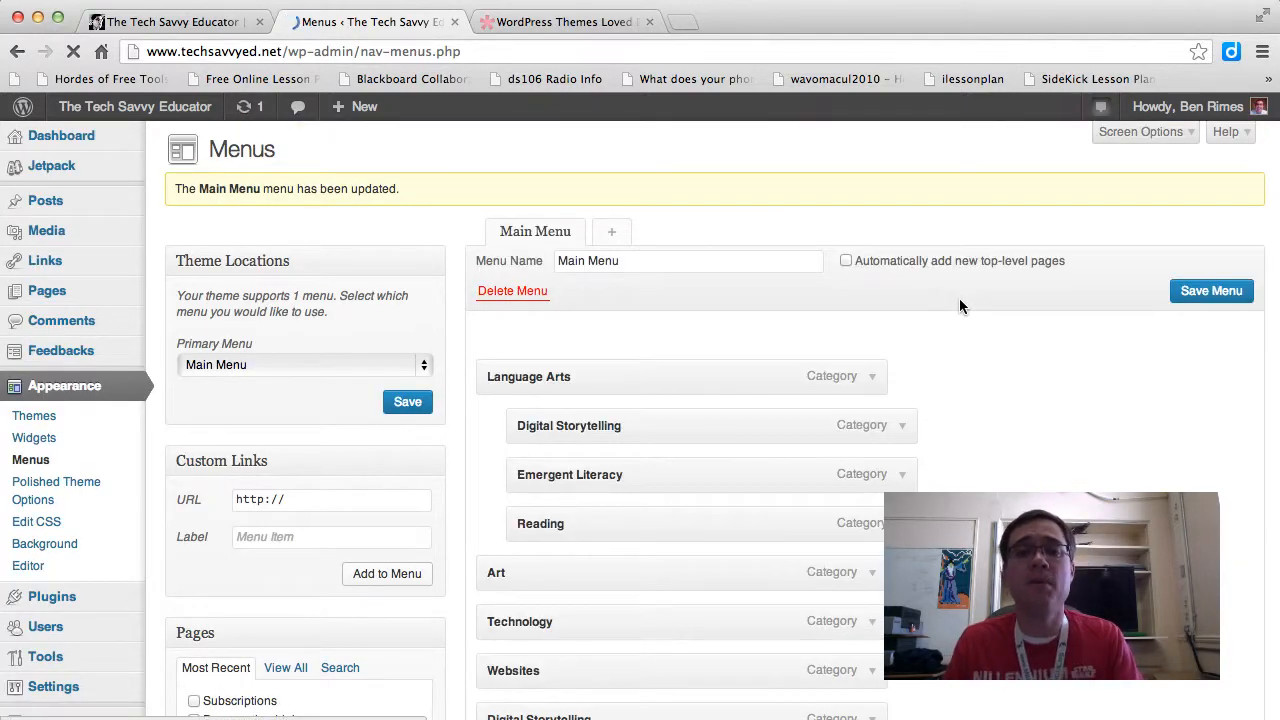
{"action": "scroll", "coordinate": [907, 453], "scroll_direction": "down", "scroll_amount": 3}
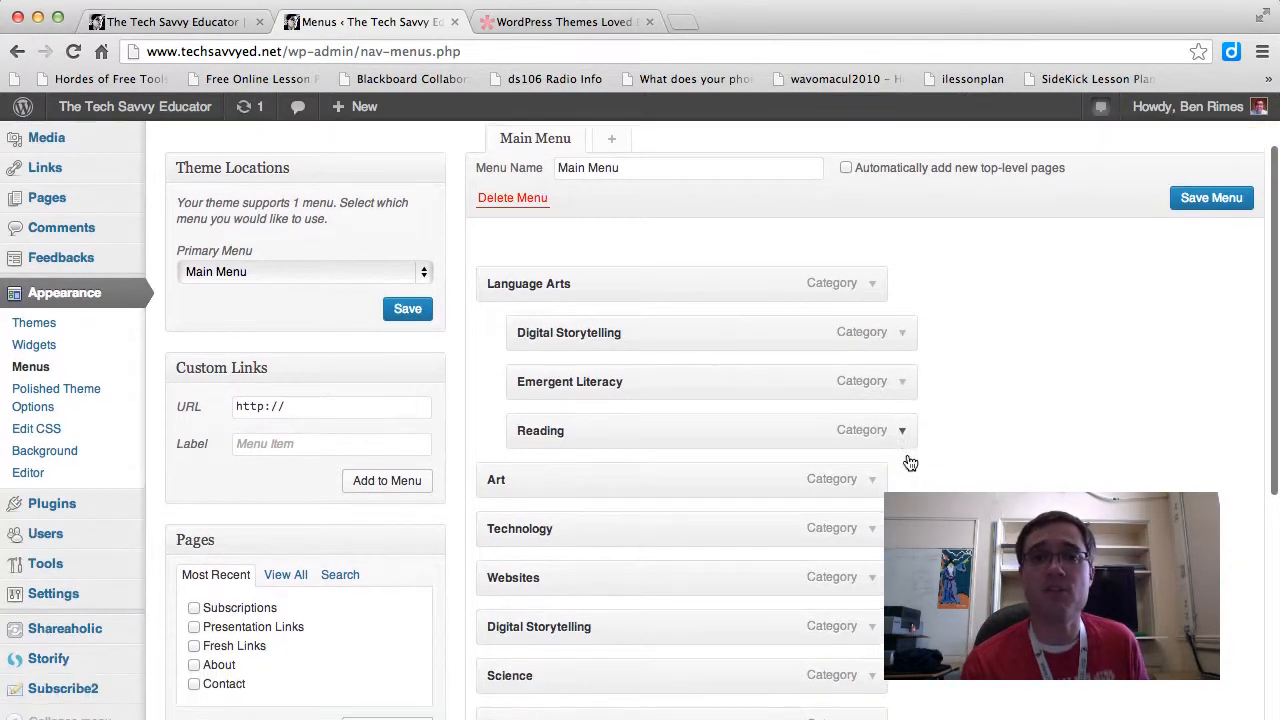
Permanently delete the custom Main Menu.
{"action": "scroll", "coordinate": [907, 458], "scroll_direction": "up", "scroll_amount": 3}
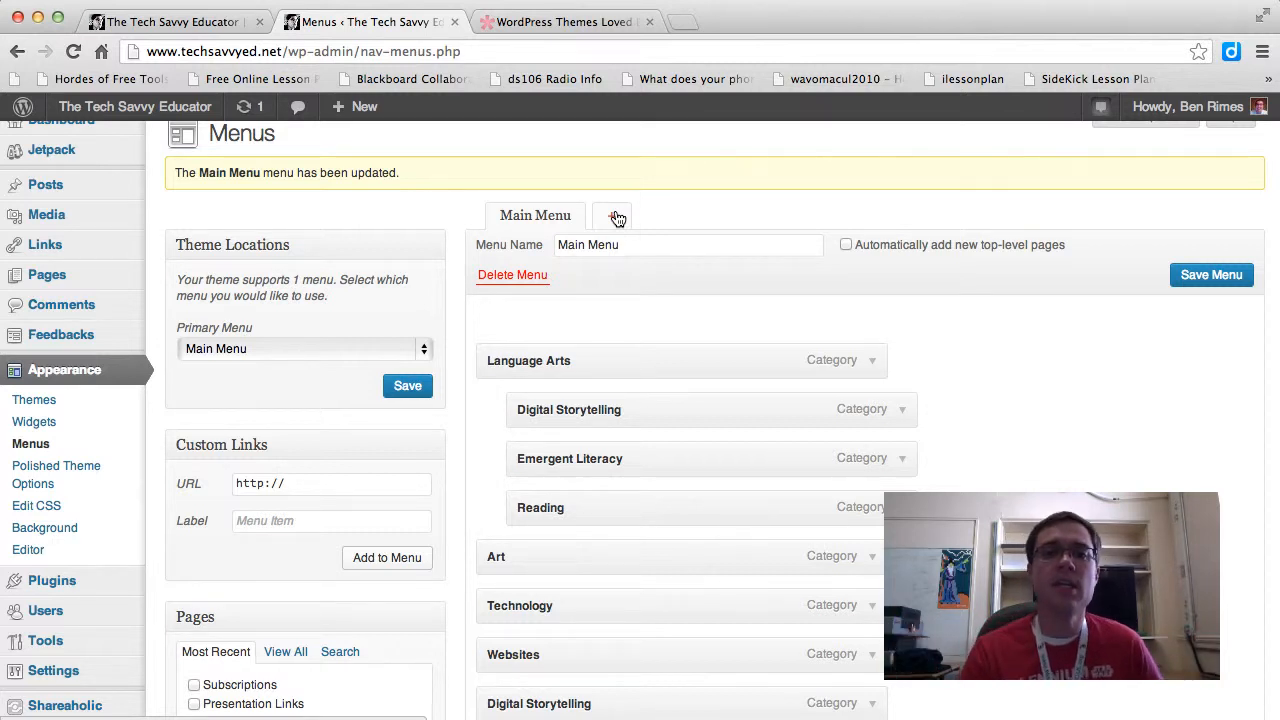
{"action": "left_click", "coordinate": [510, 275]}
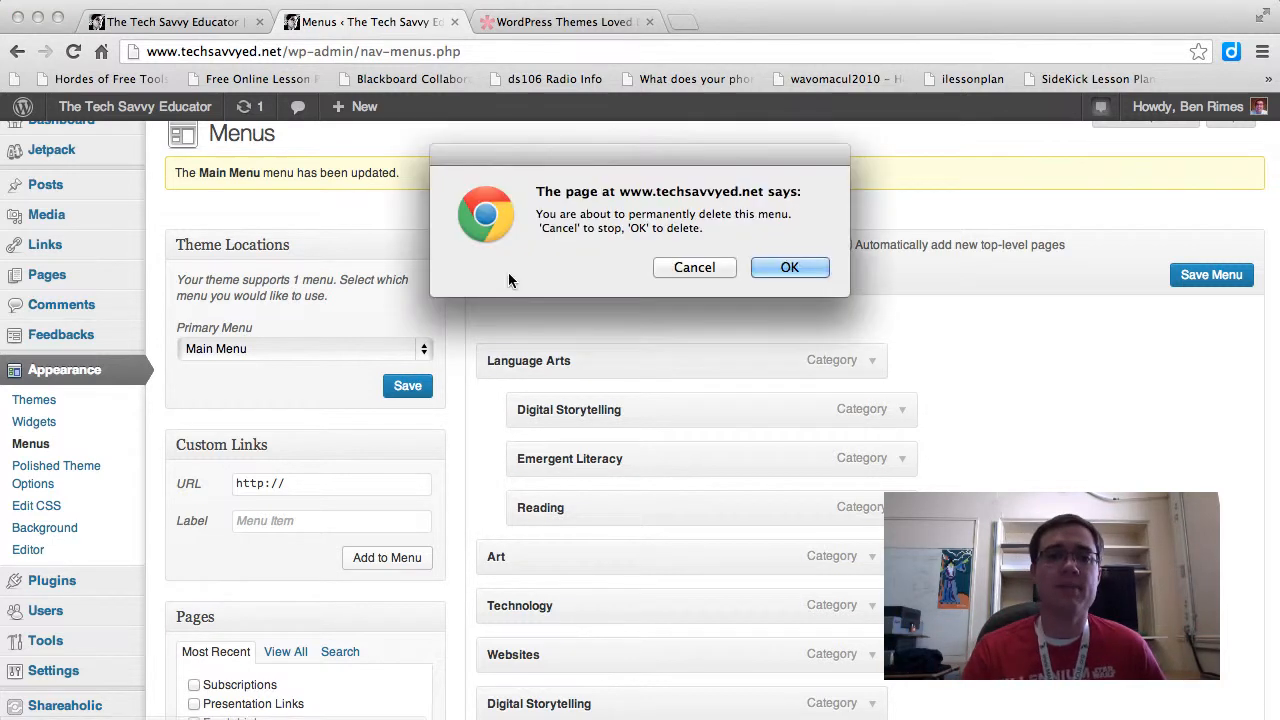
{"action": "left_click", "coordinate": [800, 270]}
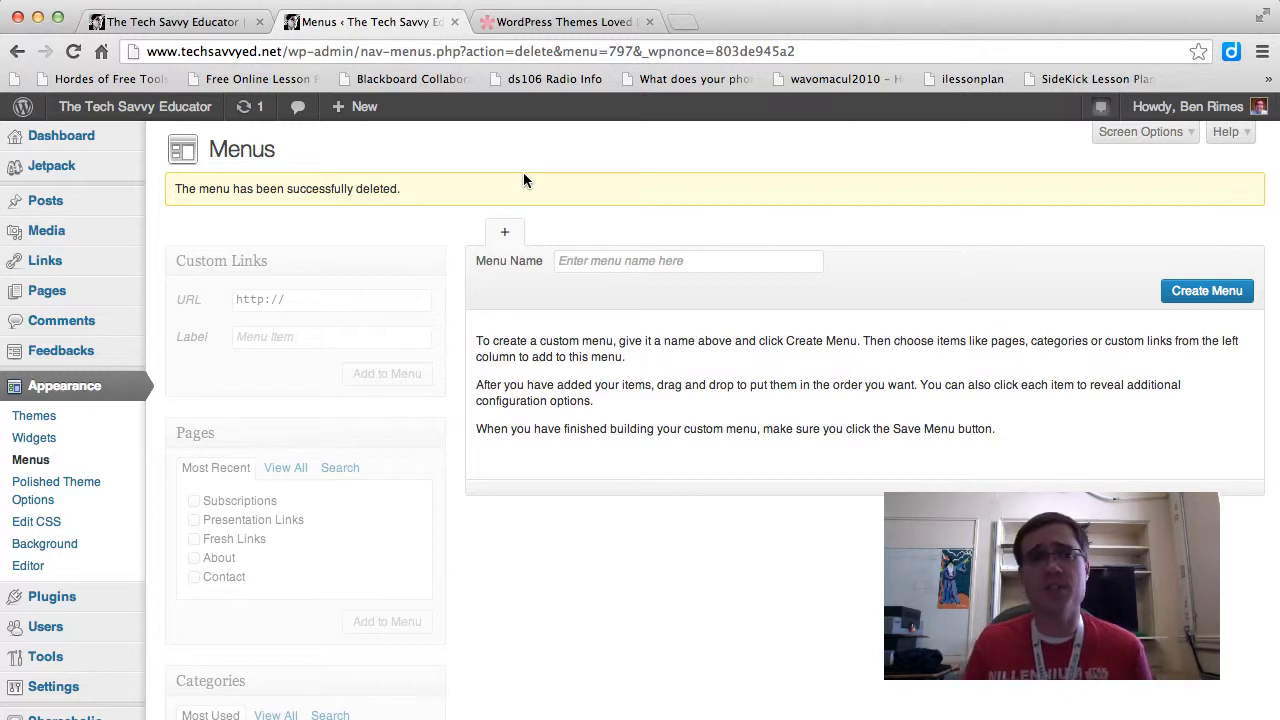
Open the blog post "Thoughts on #ConnectedEDU Conference" for editing and examine its category assignments.
{"action": "left_click", "coordinate": [229, 28]}
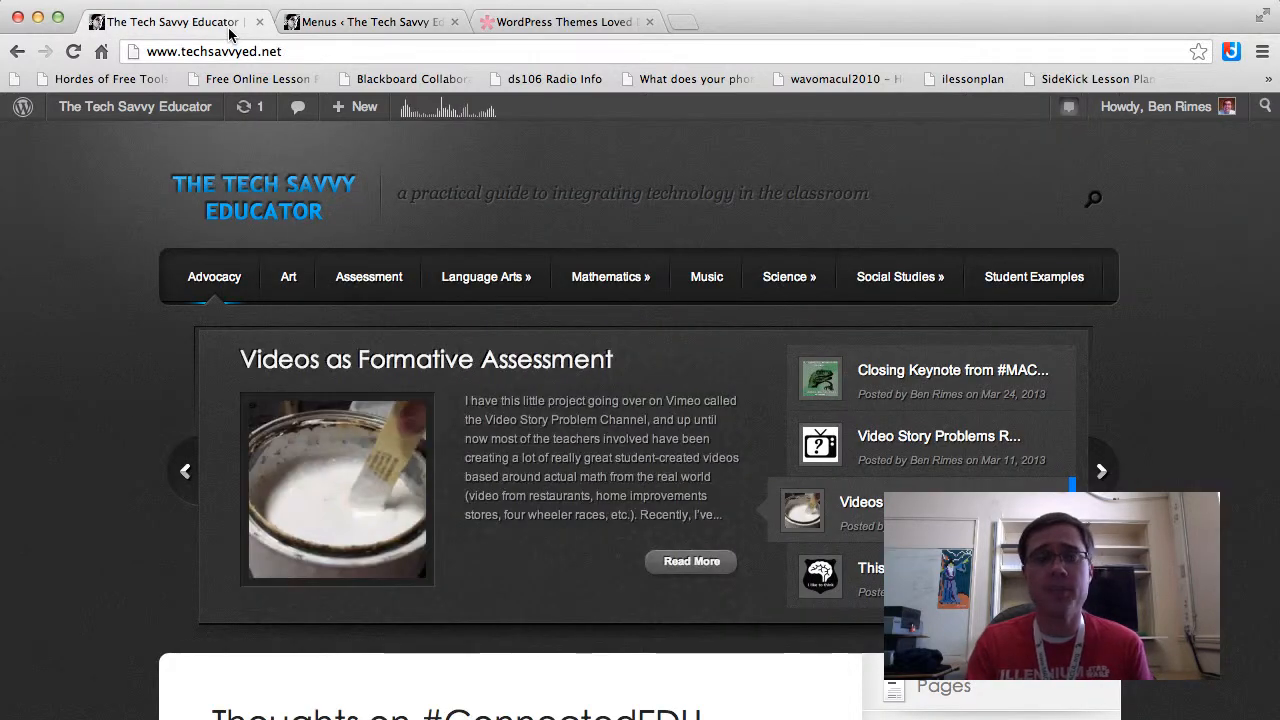
{"action": "scroll", "coordinate": [97, 396], "scroll_direction": "down", "scroll_amount": 5}
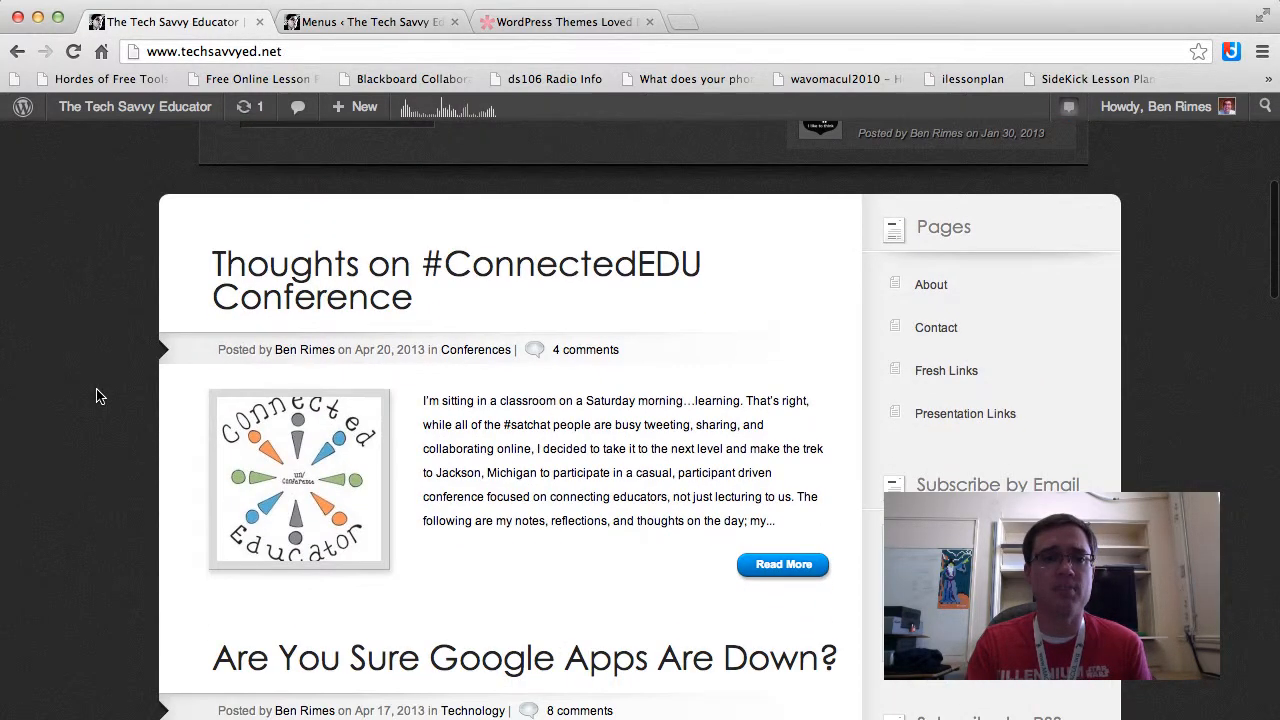
{"action": "left_click", "coordinate": [313, 270]}
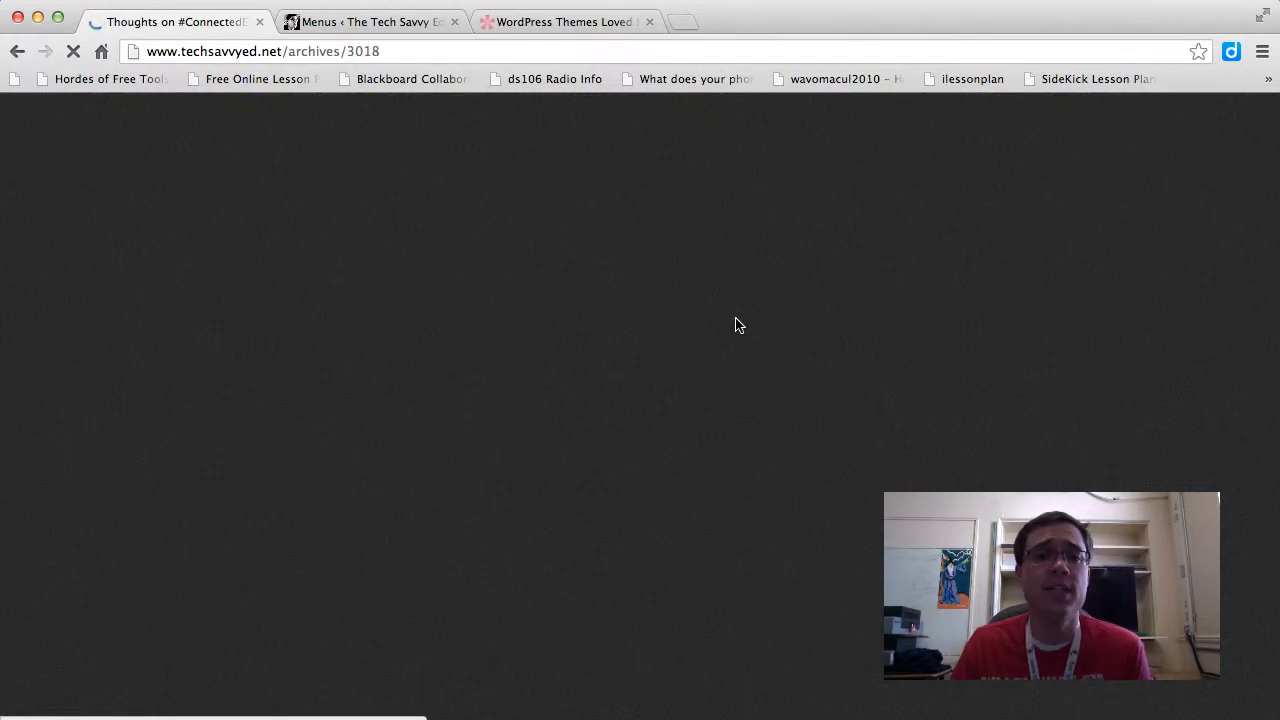
{"action": "scroll", "coordinate": [735, 325], "scroll_direction": "down", "scroll_amount": 3}
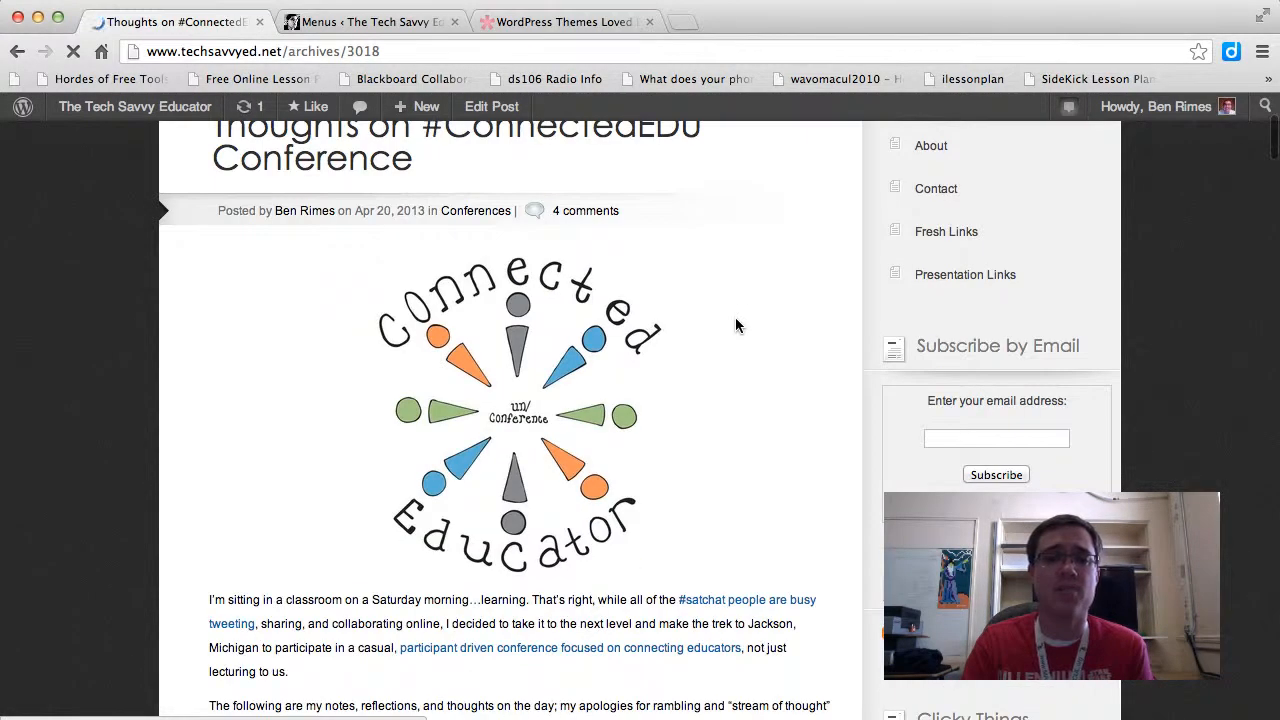
{"action": "scroll", "coordinate": [735, 325], "scroll_direction": "up", "scroll_amount": 3}
{"action": "left_click", "coordinate": [494, 105]}
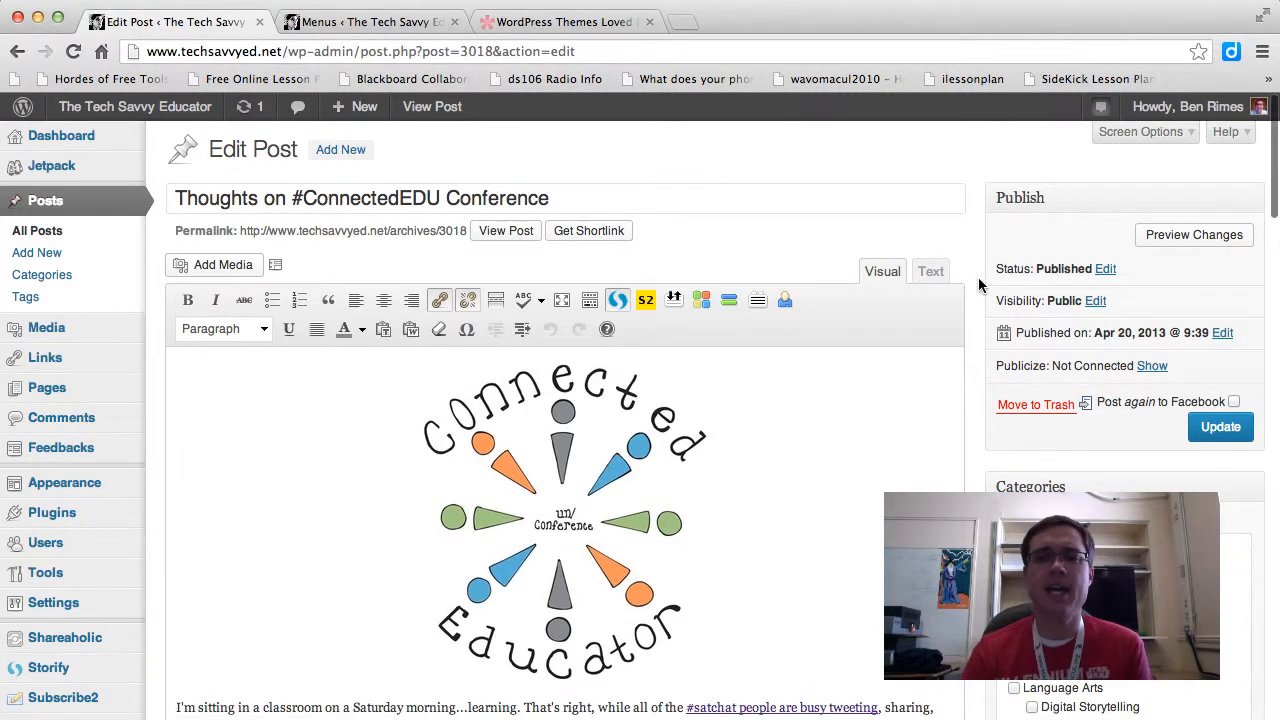
{"action": "scroll", "coordinate": [979, 285], "scroll_direction": "down", "scroll_amount": 5}
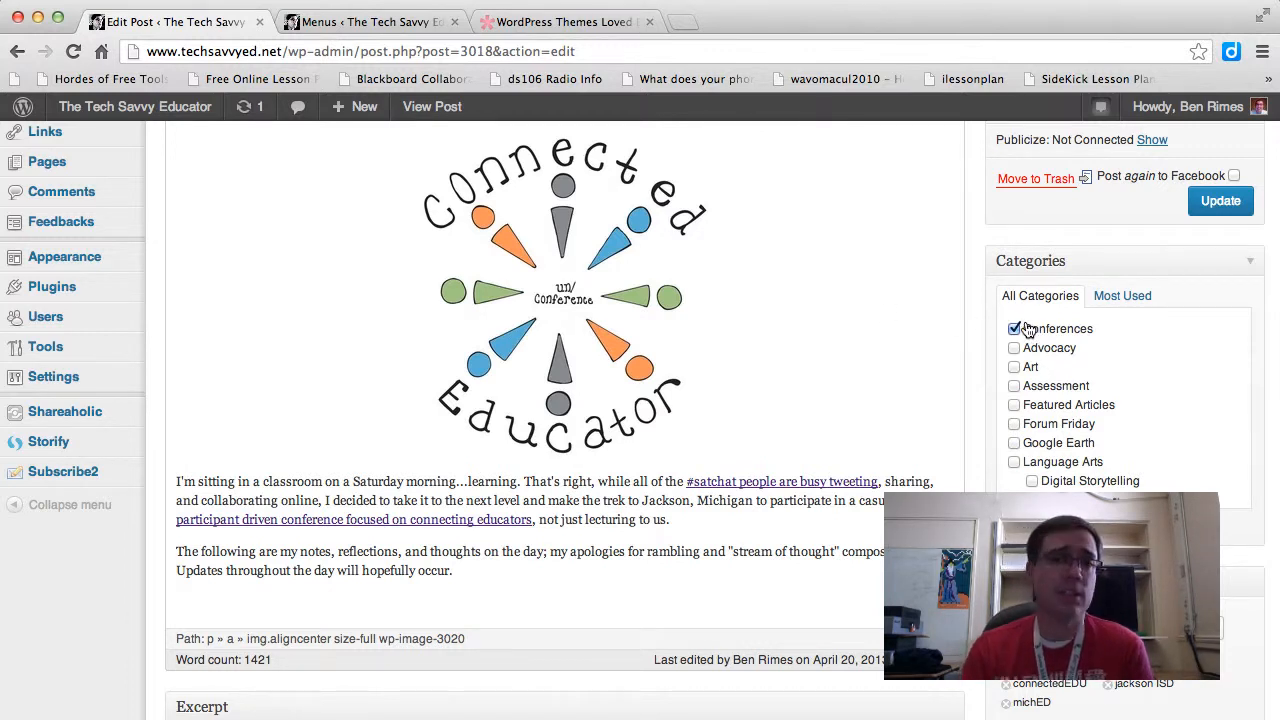
Assign the Technology category to the conference post in addition to Conferences.
{"action": "scroll", "coordinate": [1020, 340], "scroll_direction": "down", "scroll_amount": 10}
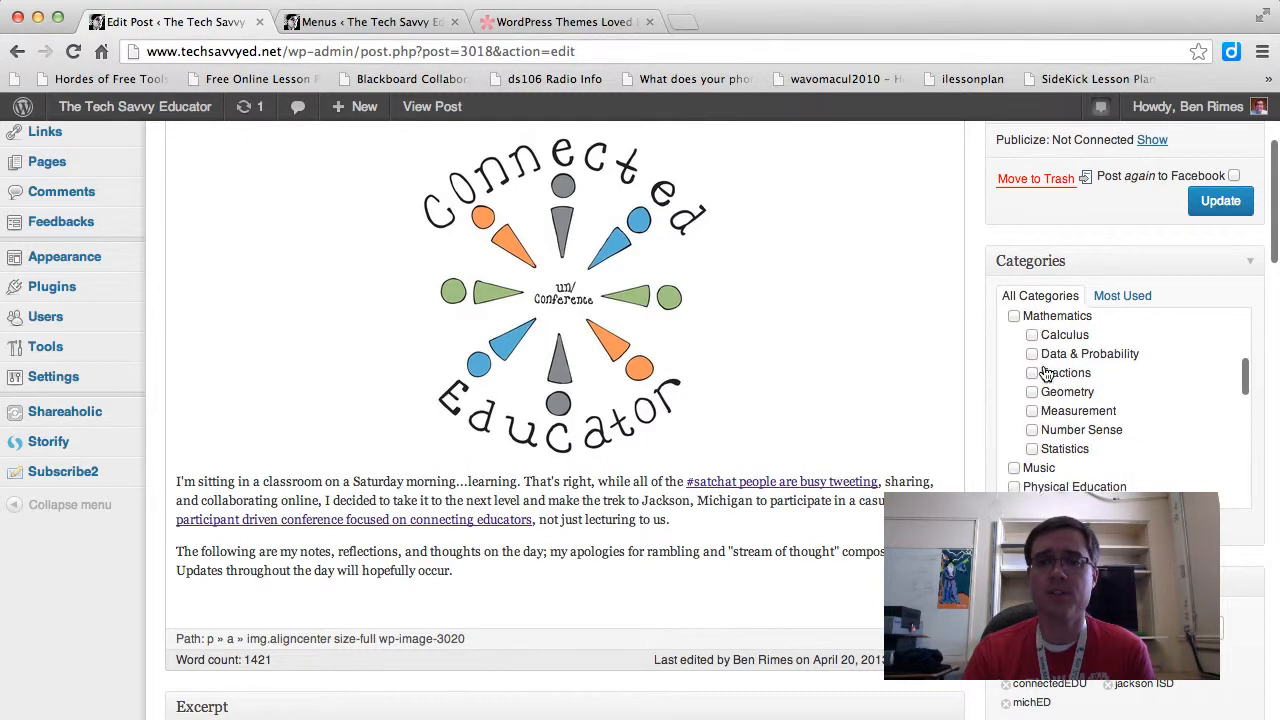
{"action": "scroll", "coordinate": [1045, 373], "scroll_direction": "down", "scroll_amount": 10}
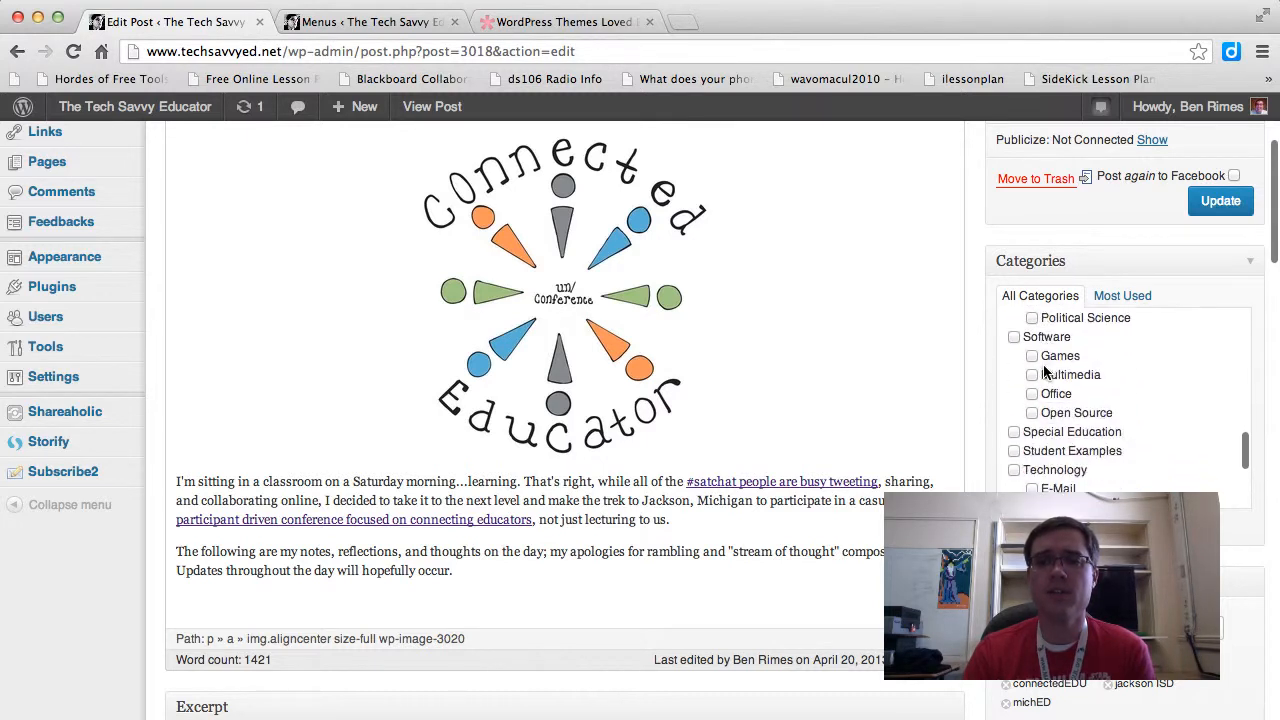
{"action": "scroll", "coordinate": [1040, 375], "scroll_direction": "down", "scroll_amount": 2}
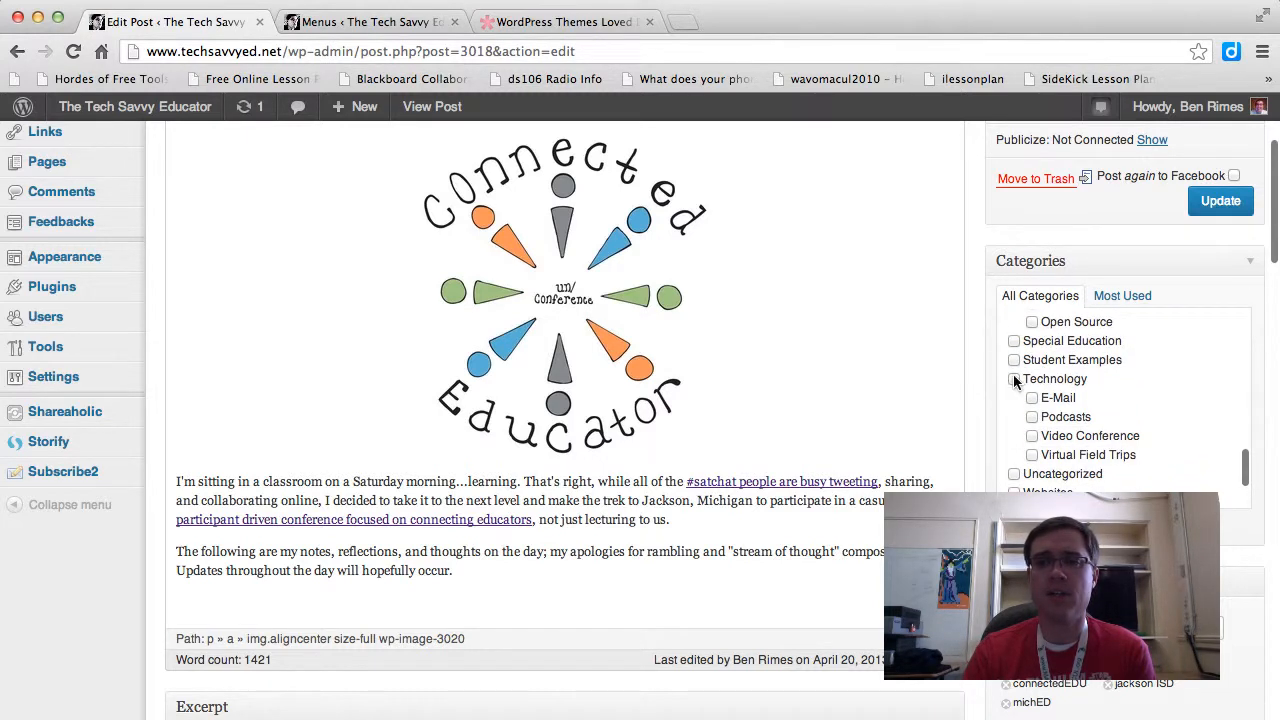
{"action": "left_click", "coordinate": [1014, 379]}
Review the post's full category list, checking which parent categories and subcategories are assigned.
{"action": "scroll", "coordinate": [1060, 380], "scroll_direction": "down", "scroll_amount": 3}
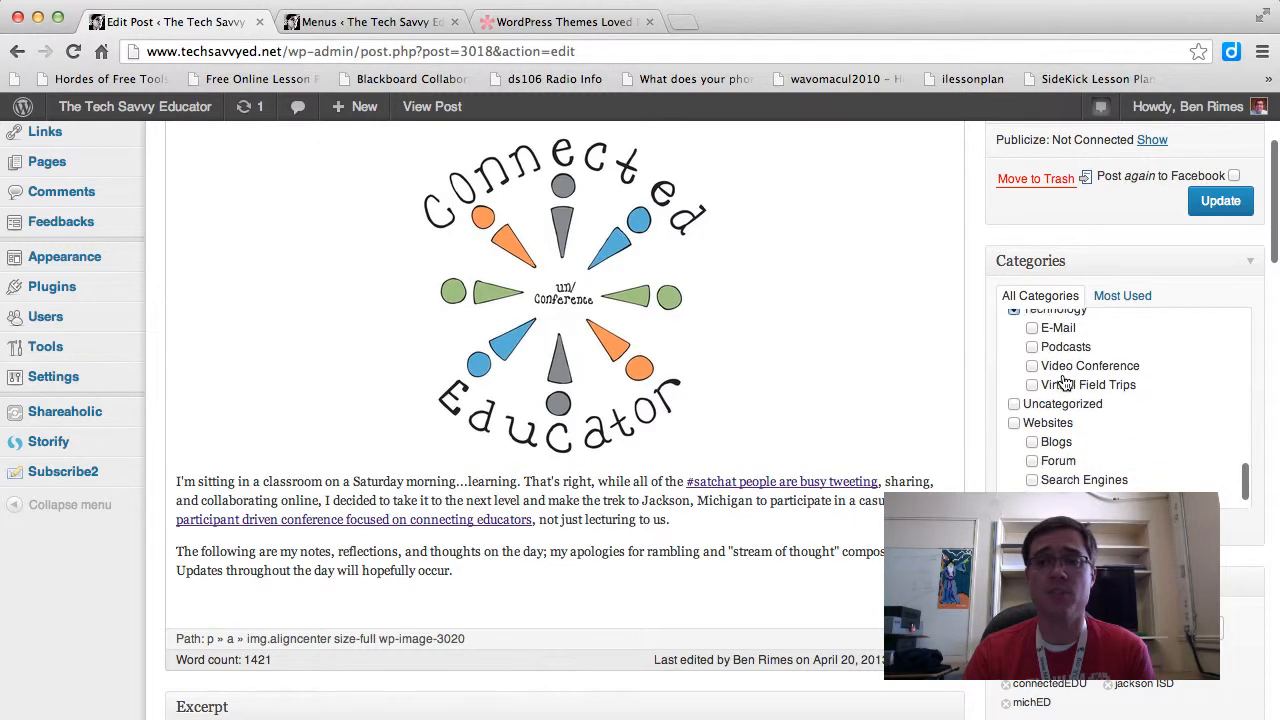
{"action": "scroll", "coordinate": [1065, 380], "scroll_direction": "down", "scroll_amount": 5}
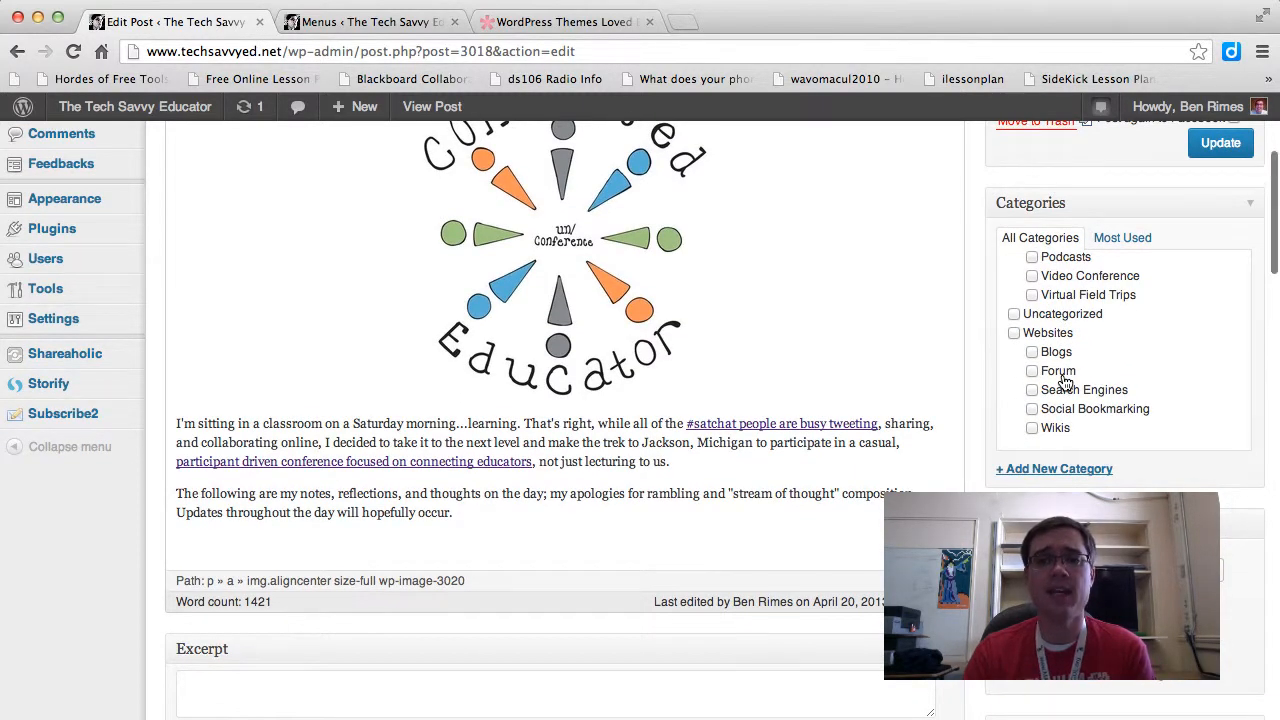
{"action": "scroll", "coordinate": [1065, 383], "scroll_direction": "up", "scroll_amount": 3}
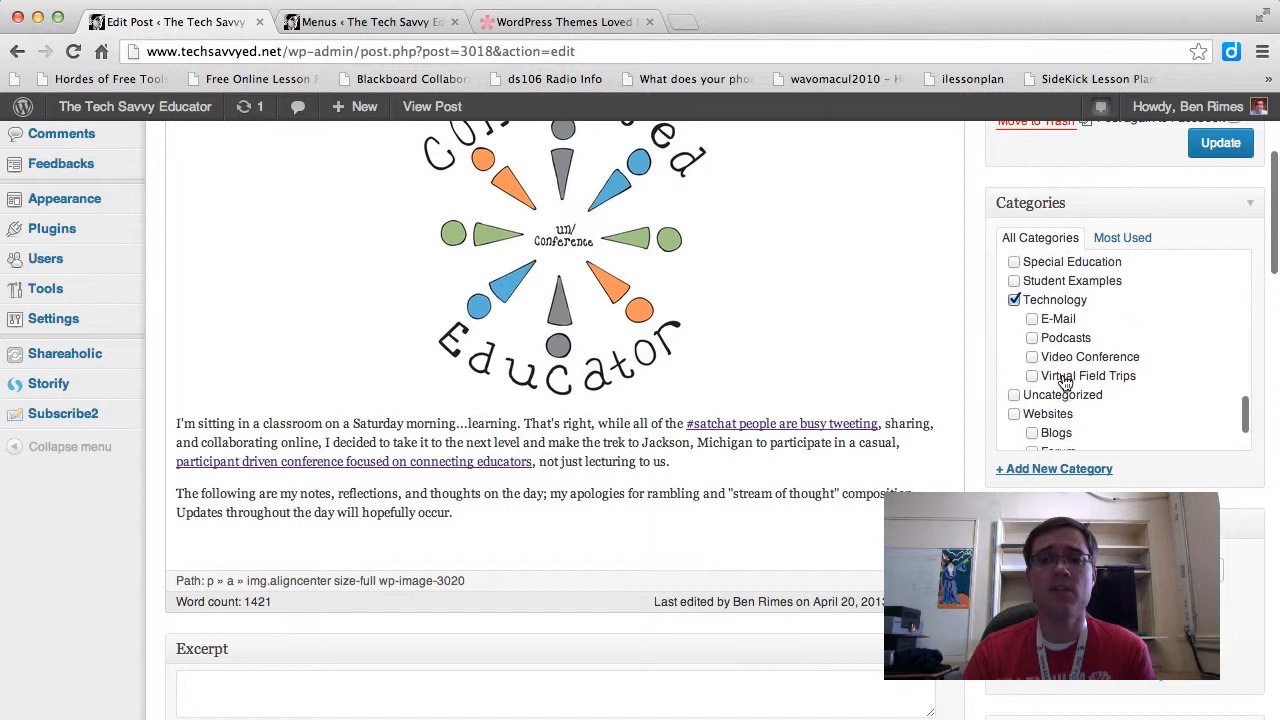
{"action": "scroll", "coordinate": [1065, 383], "scroll_direction": "down", "scroll_amount": 2}
{"action": "scroll", "coordinate": [1065, 380], "scroll_direction": "up", "scroll_amount": 6}
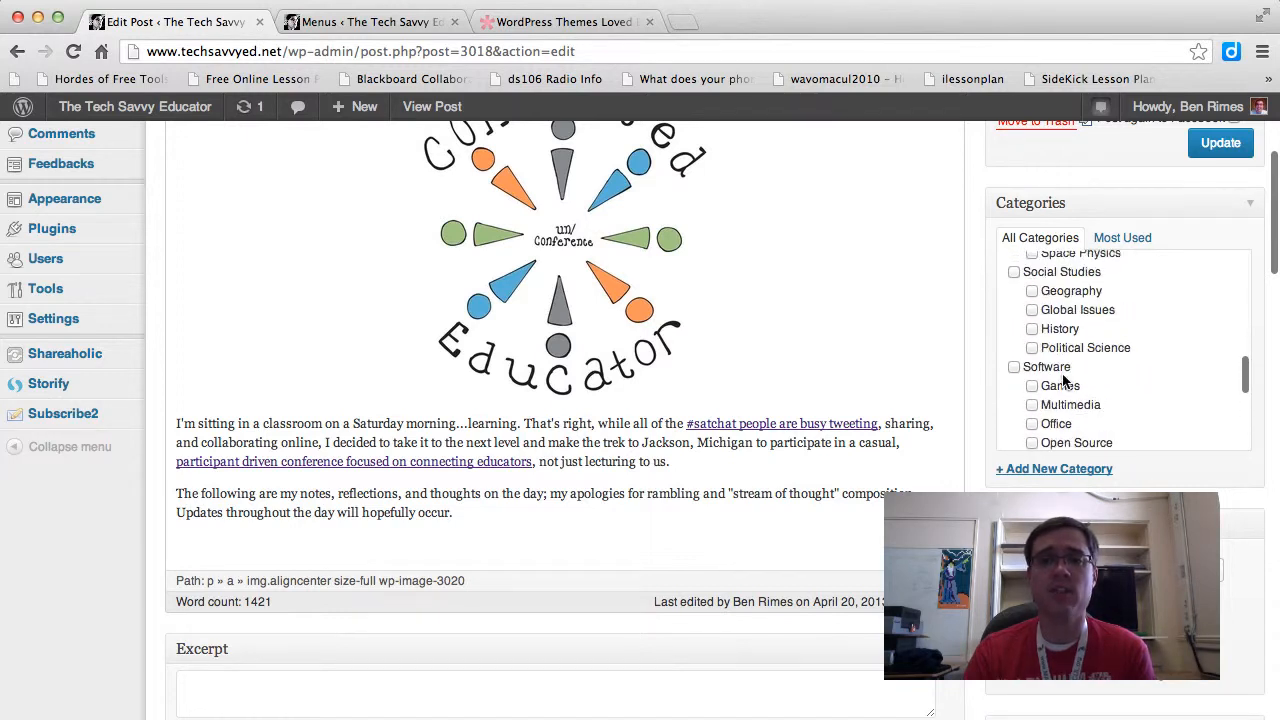
{"action": "scroll", "coordinate": [1065, 380], "scroll_direction": "up", "scroll_amount": 6}
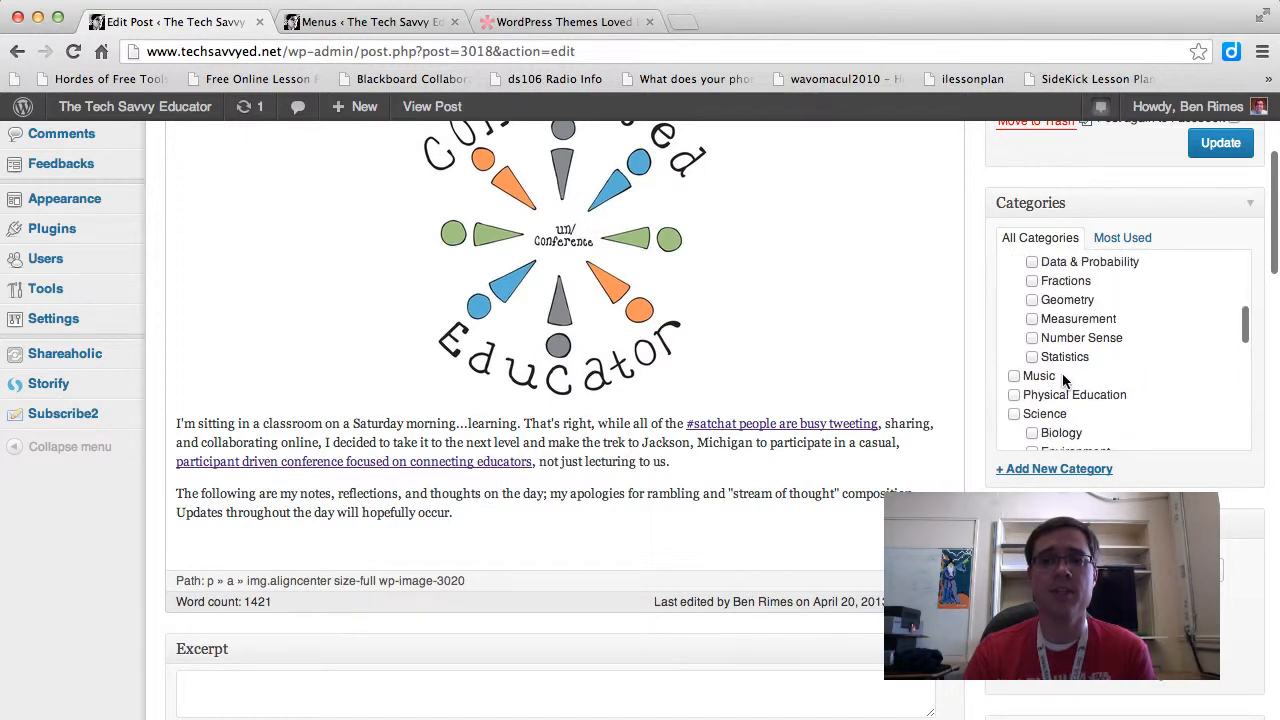
{"action": "scroll", "coordinate": [1063, 380], "scroll_direction": "up", "scroll_amount": 6}
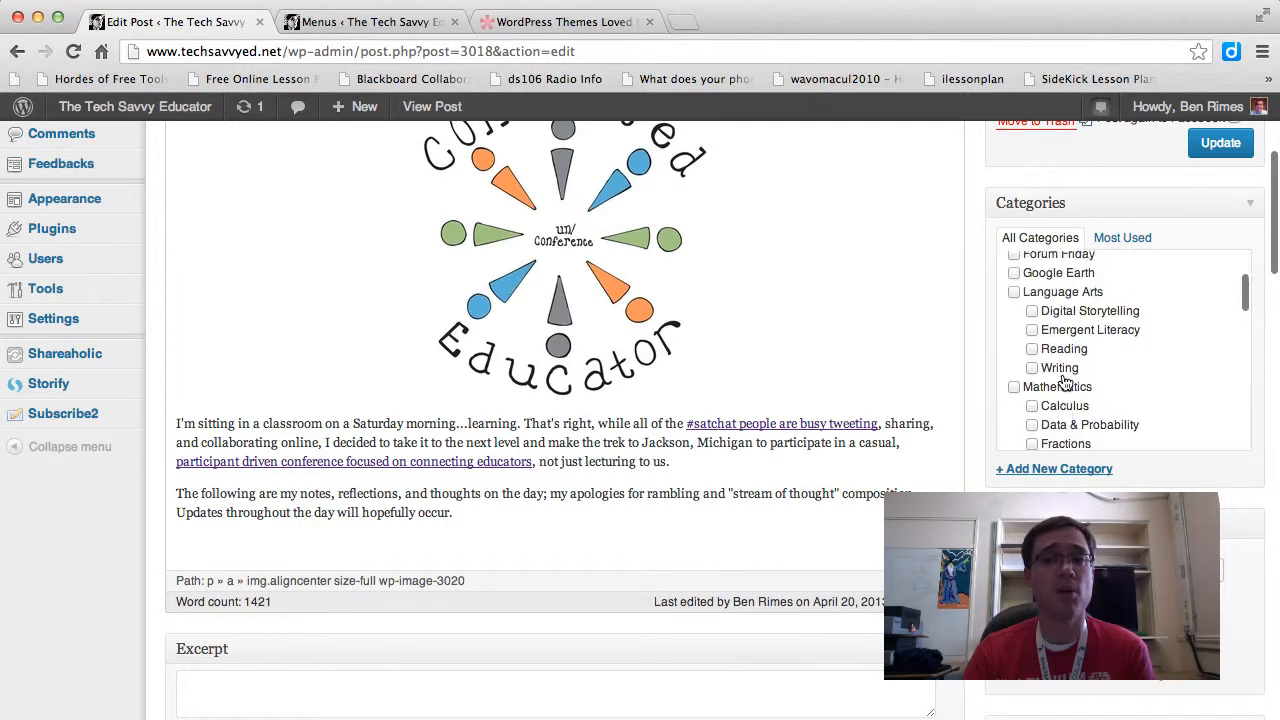
{"action": "scroll", "coordinate": [1065, 383], "scroll_direction": "up", "scroll_amount": 8}
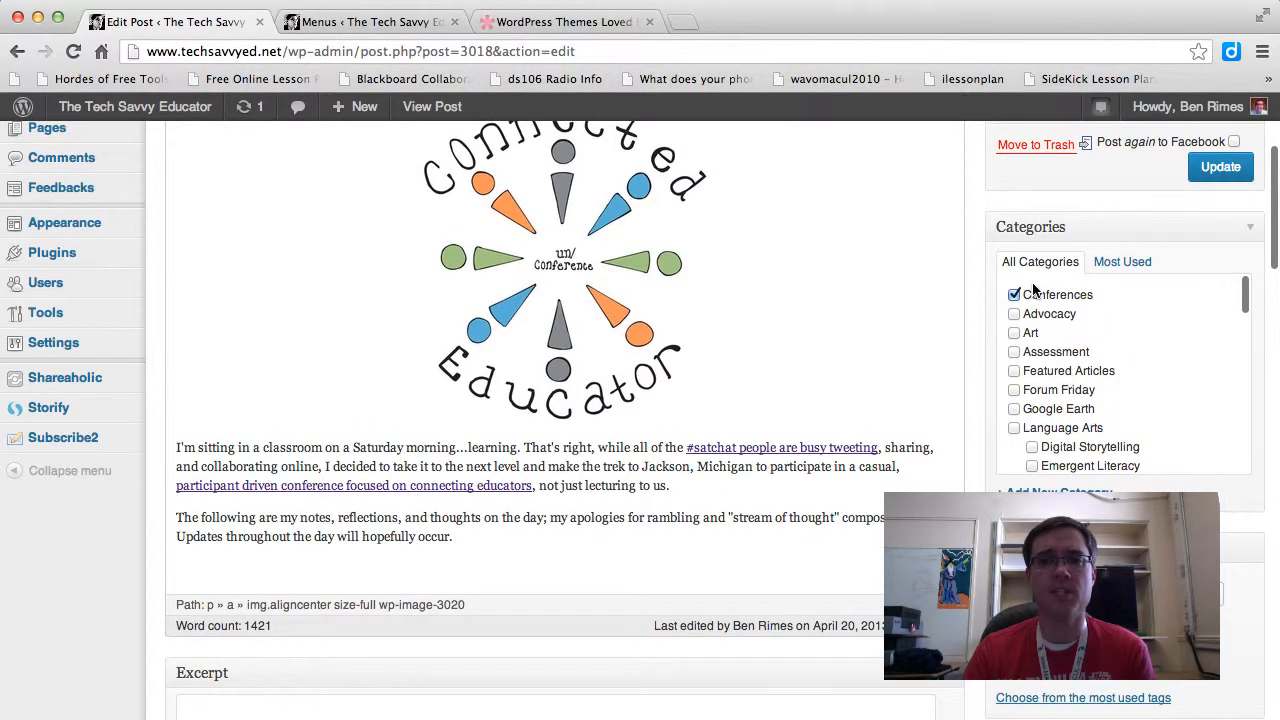
{"action": "scroll", "coordinate": [1046, 344], "scroll_direction": "down", "scroll_amount": 3}
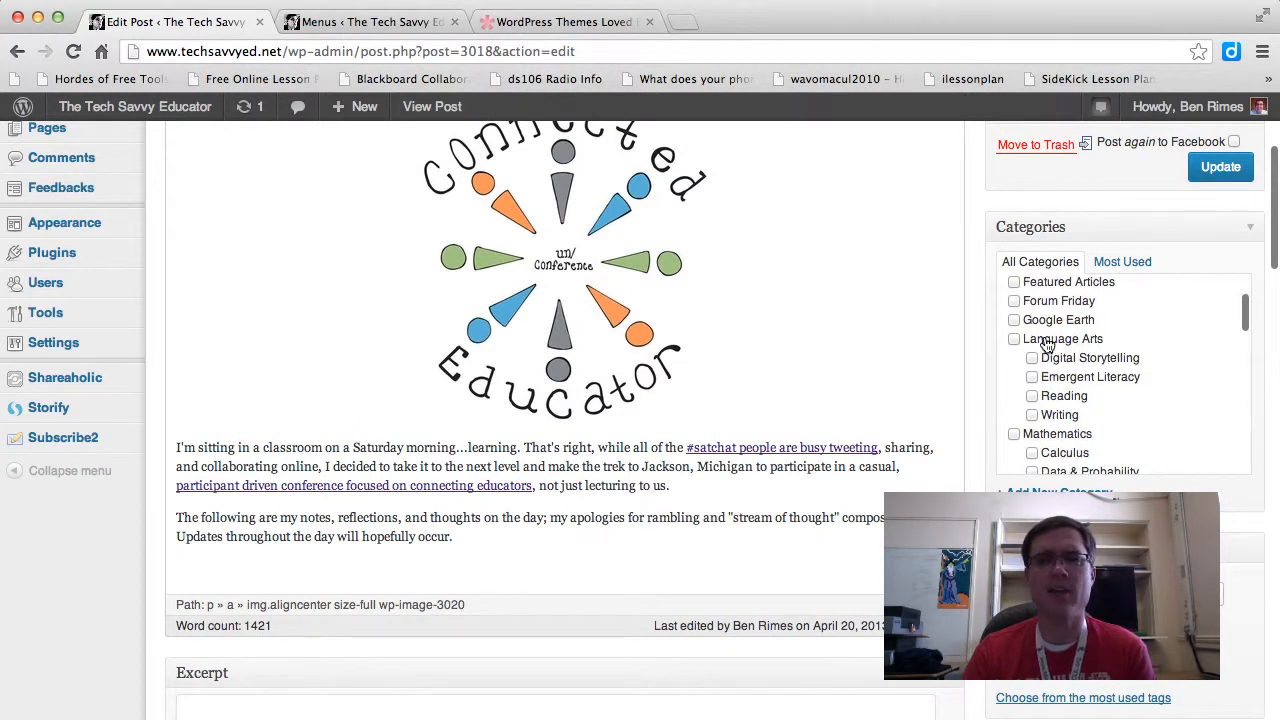
{"action": "scroll", "coordinate": [1046, 344], "scroll_direction": "down", "scroll_amount": 15}
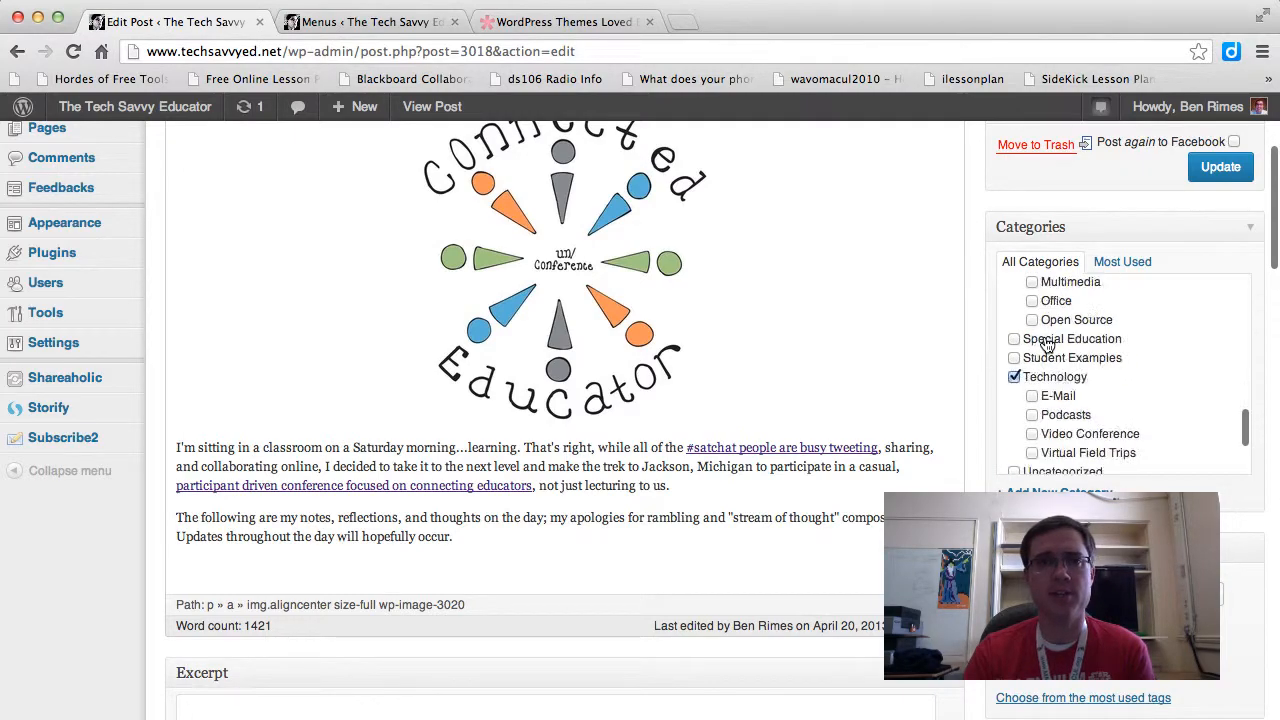
{"action": "scroll", "coordinate": [1046, 344], "scroll_direction": "down", "scroll_amount": 10}
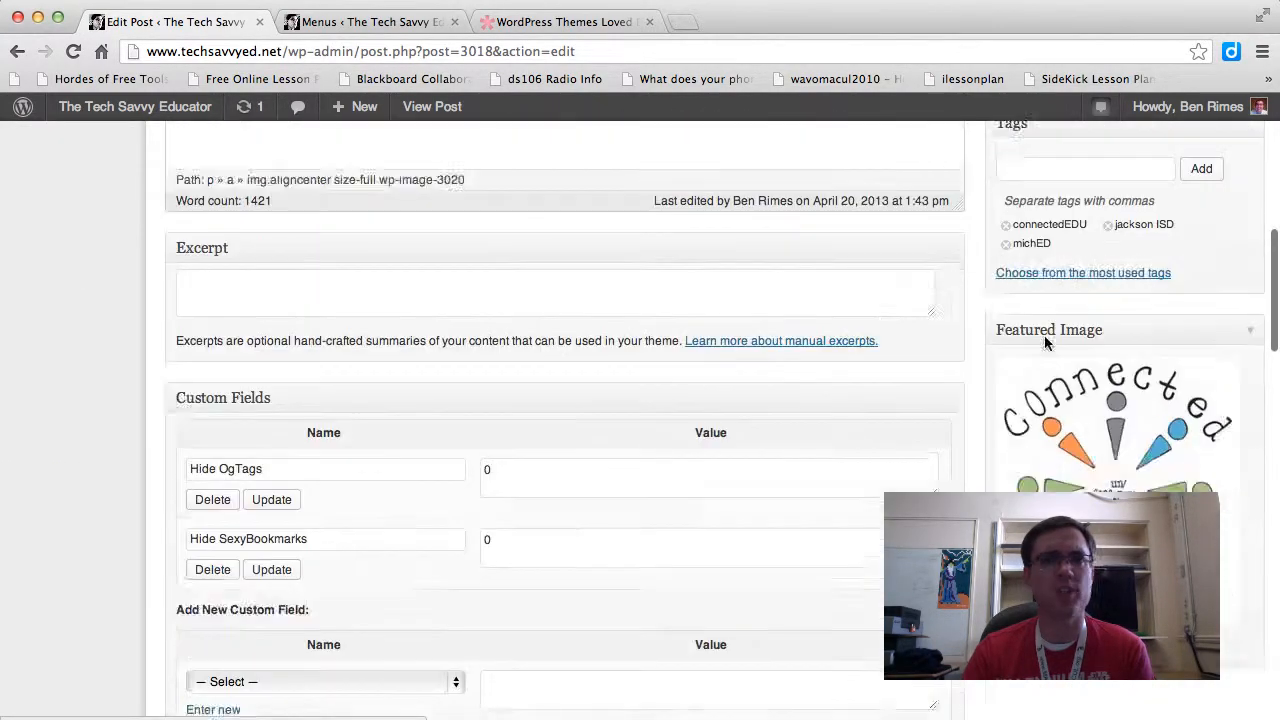
{"action": "scroll", "coordinate": [1044, 335], "scroll_direction": "up", "scroll_amount": 10}
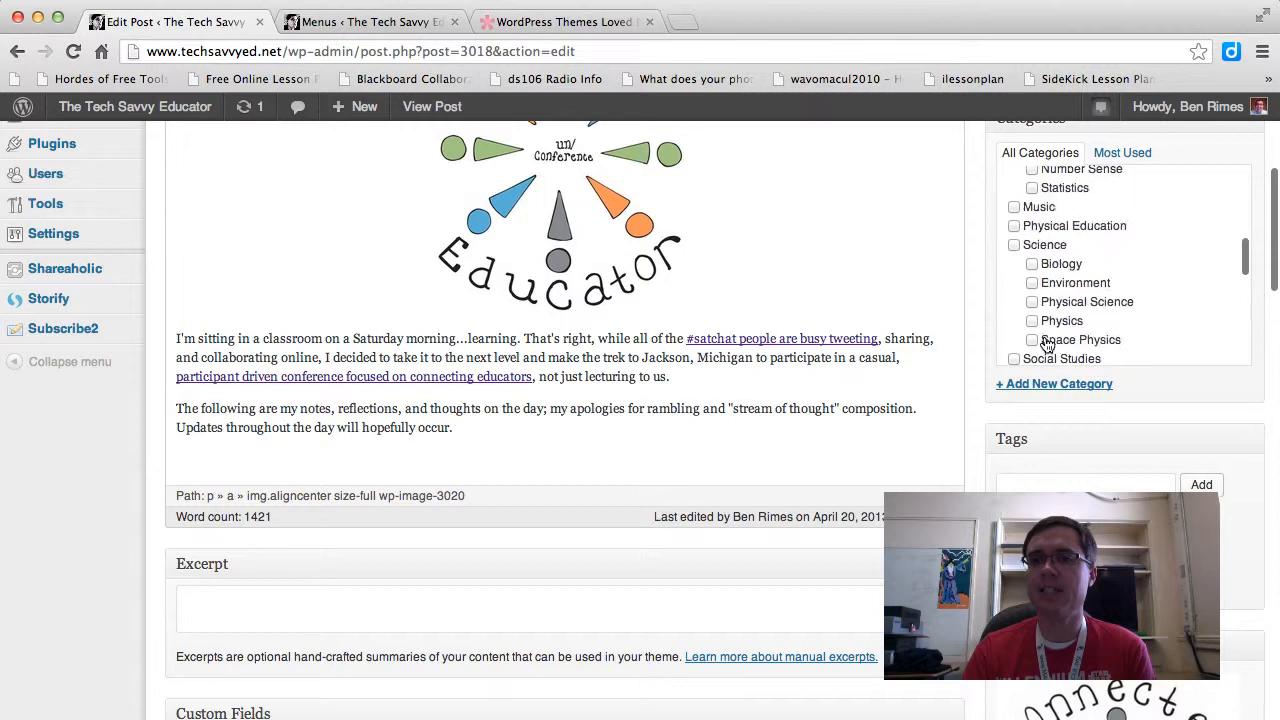
Update the published post to save its category assignments.
{"action": "scroll", "coordinate": [1046, 344], "scroll_direction": "up", "scroll_amount": 10}
{"action": "scroll", "coordinate": [1130, 410], "scroll_direction": "up", "scroll_amount": 5}
{"action": "left_click", "coordinate": [1222, 309]}
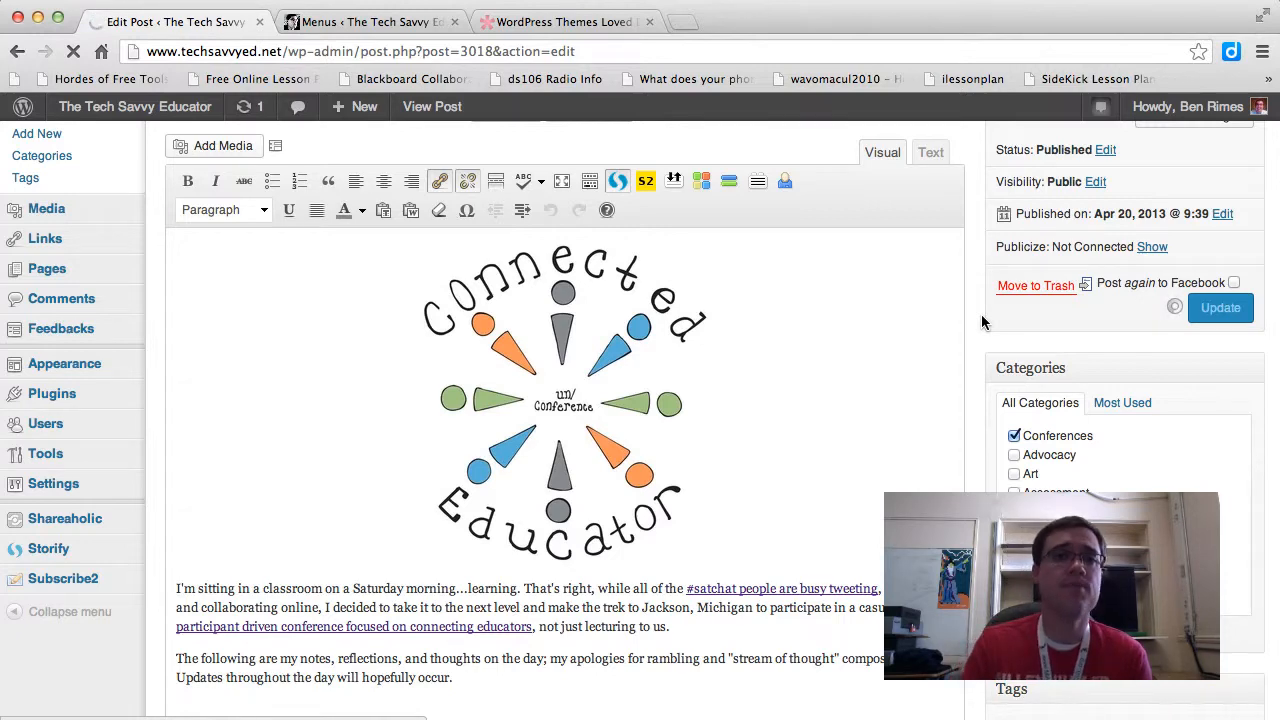
Visit the live site from the Menus page and inspect the Mathematics and Language Arts subcategories in its navigation bar.
{"action": "left_click", "coordinate": [400, 22]}
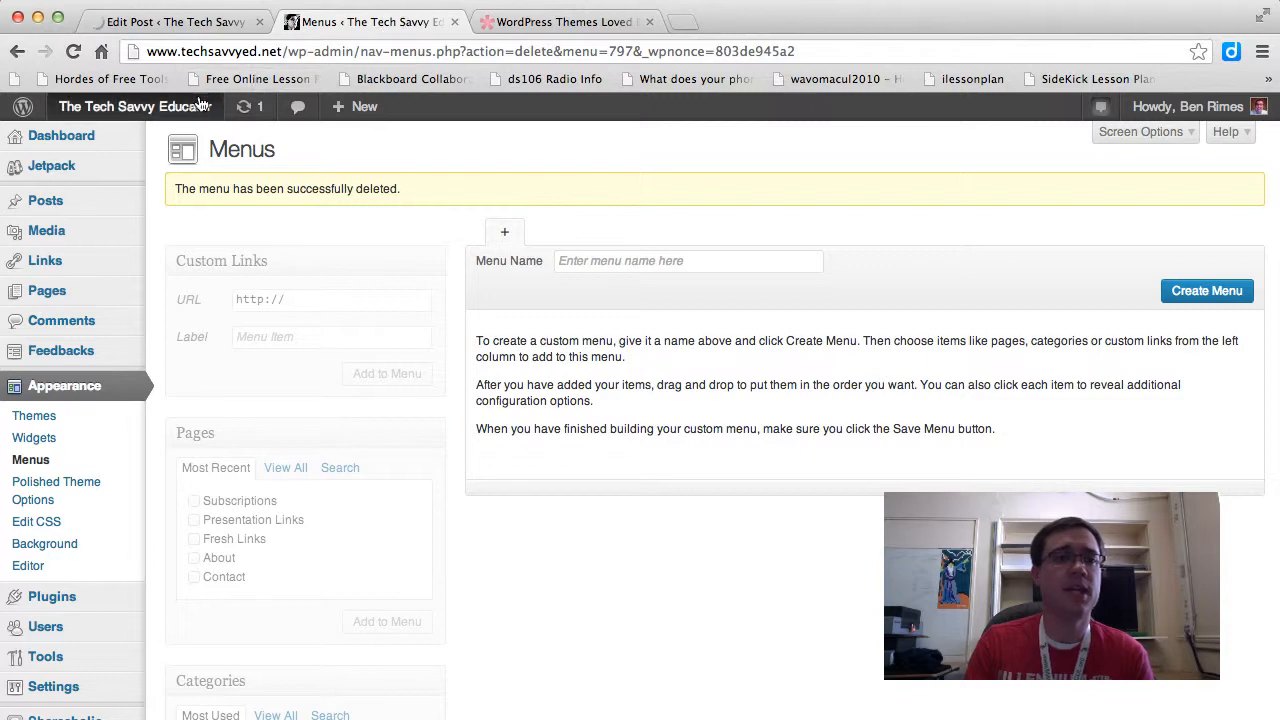
{"action": "left_click", "coordinate": [188, 107]}
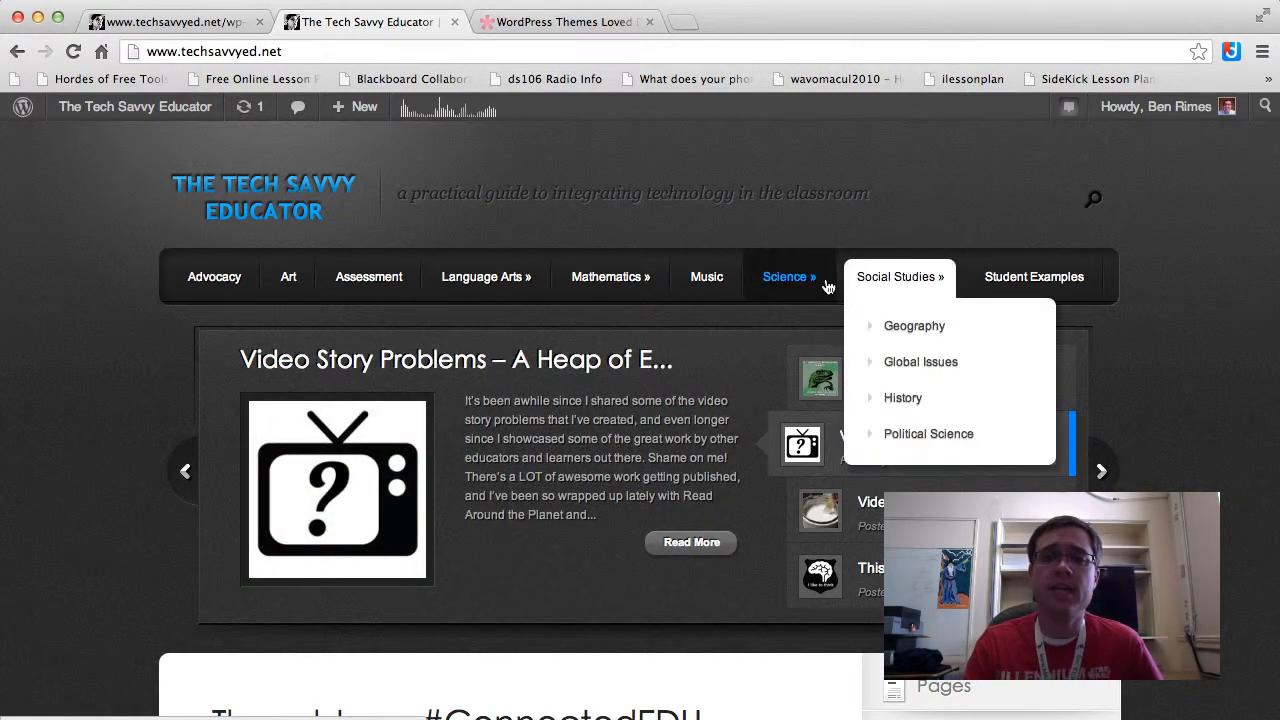
{"action": "mouse_move", "coordinate": [608, 282]}
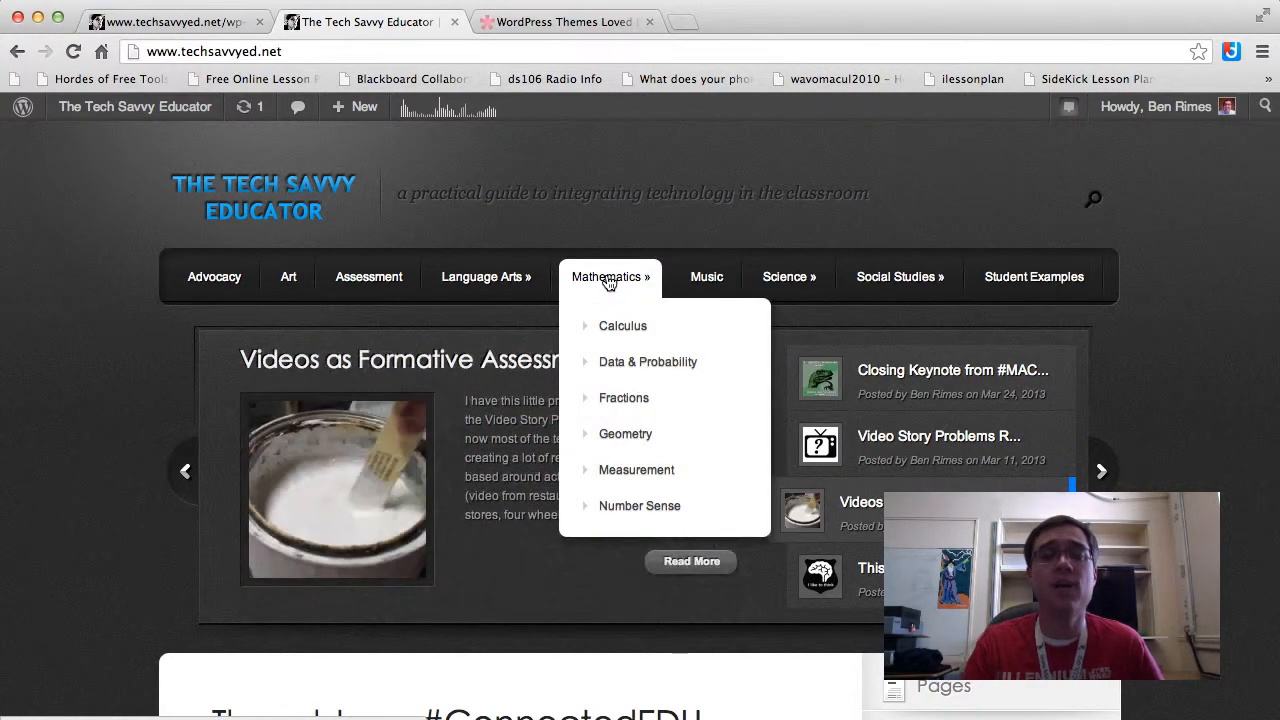
{"action": "mouse_move", "coordinate": [504, 280]}
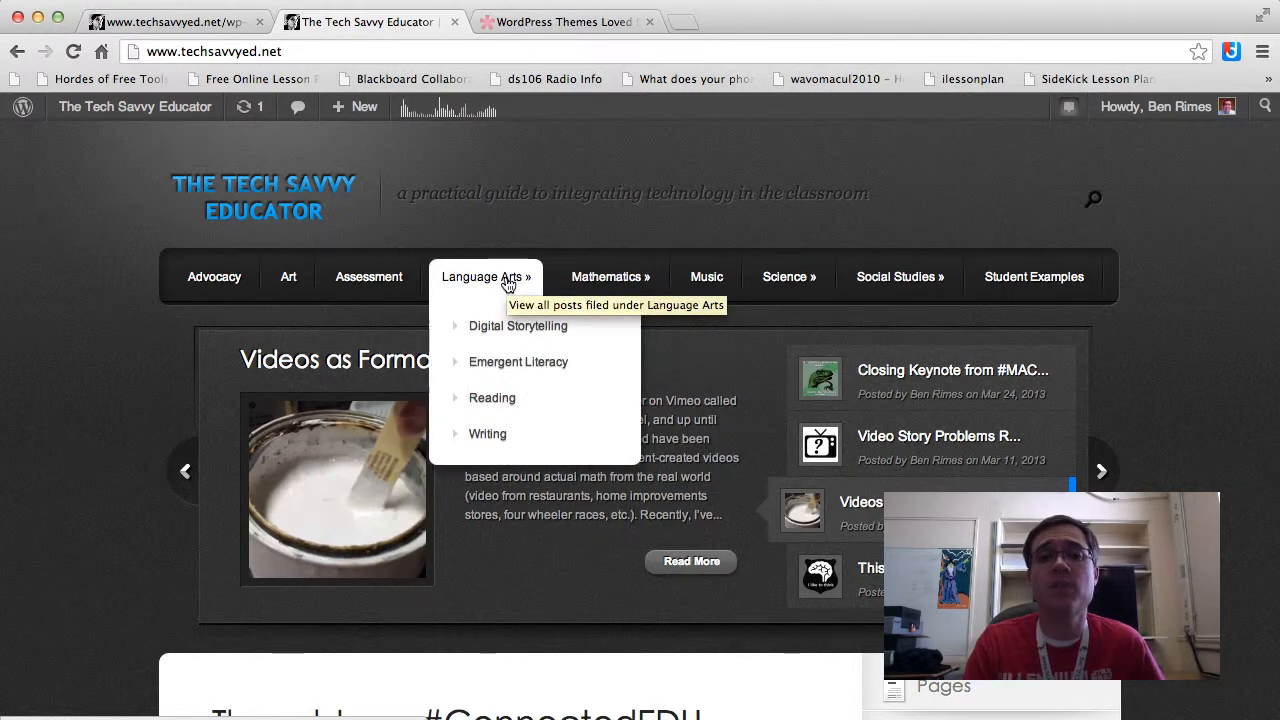